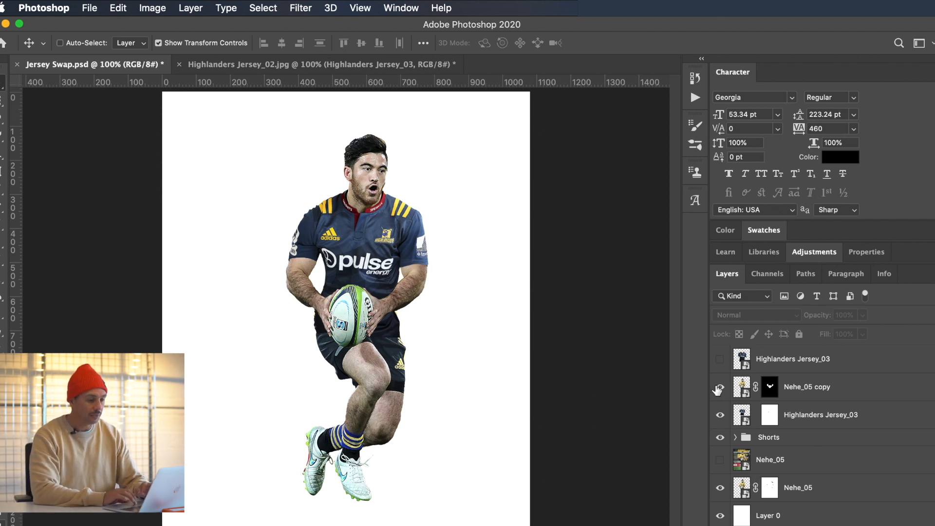
- Isolate the masked Nehe_05 cutout on the white background and compare it with the original Nehe_05 match photo
{"action": "left_click_drag", "start_coordinate": [719, 388], "coordinate": [714, 513]}
{"action": "left_click", "coordinate": [720, 515]}
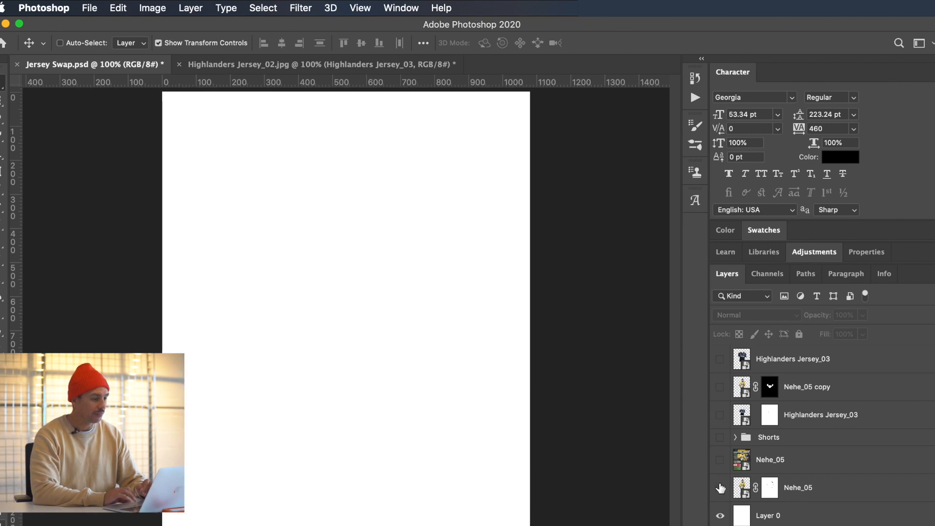
{"action": "left_click", "coordinate": [721, 487]}
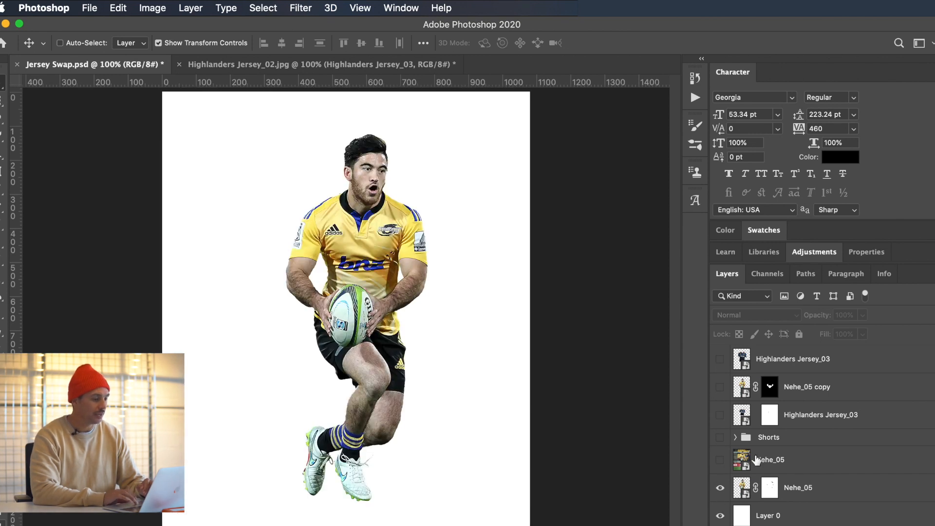
{"action": "left_click", "coordinate": [721, 460]}
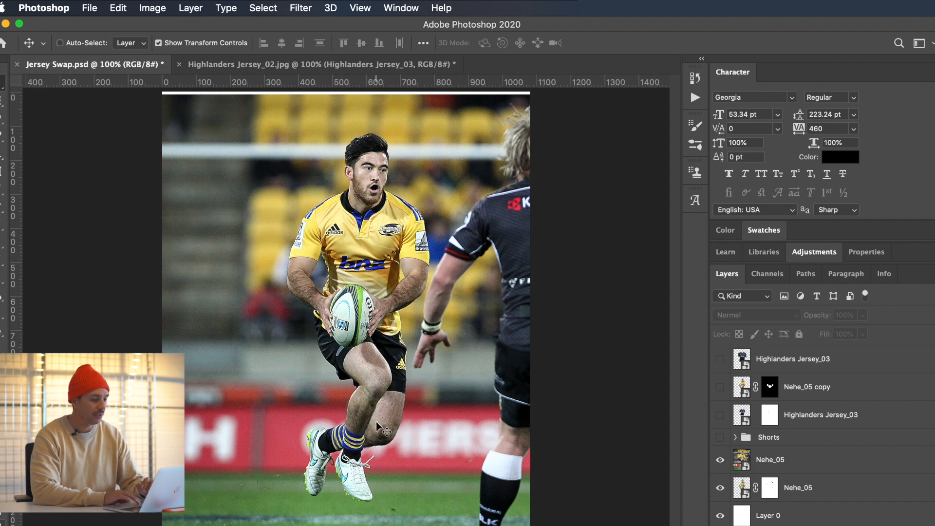
{"action": "left_click", "coordinate": [720, 461]}
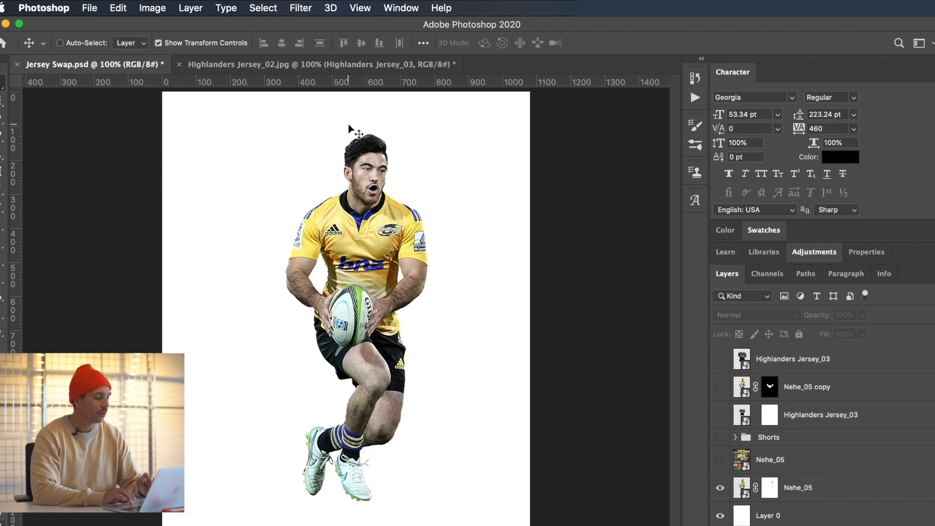
- Compare the Highlanders Jersey_02 source photo with the Highlanders Jersey_03 cutout in the jersey document, and return to Jersey Swap.psd
{"action": "left_click", "coordinate": [221, 63]}
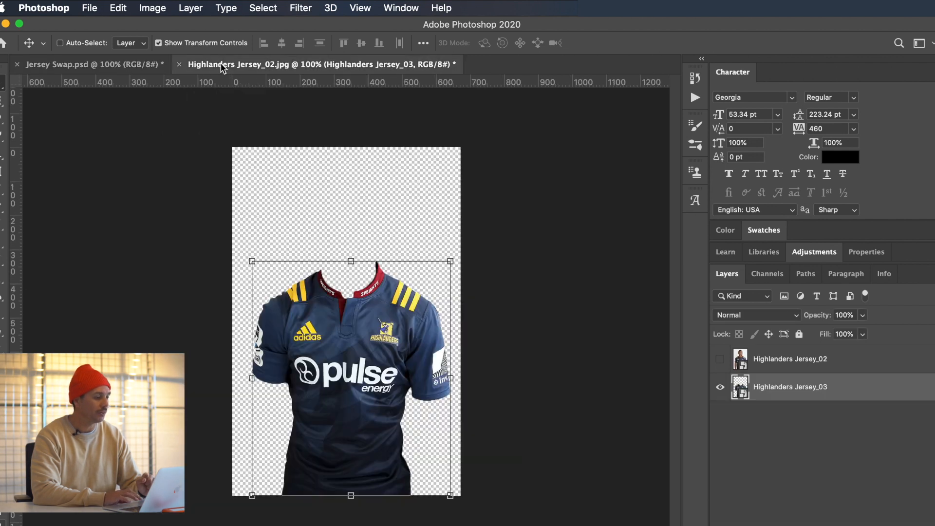
{"action": "left_click", "coordinate": [795, 450]}
{"action": "left_click", "coordinate": [720, 360]}
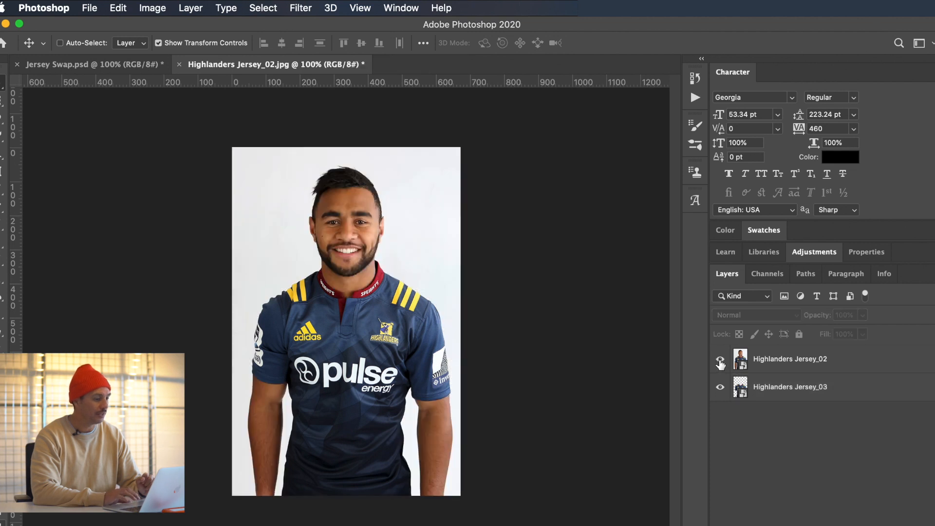
{"action": "left_click", "coordinate": [719, 361]}
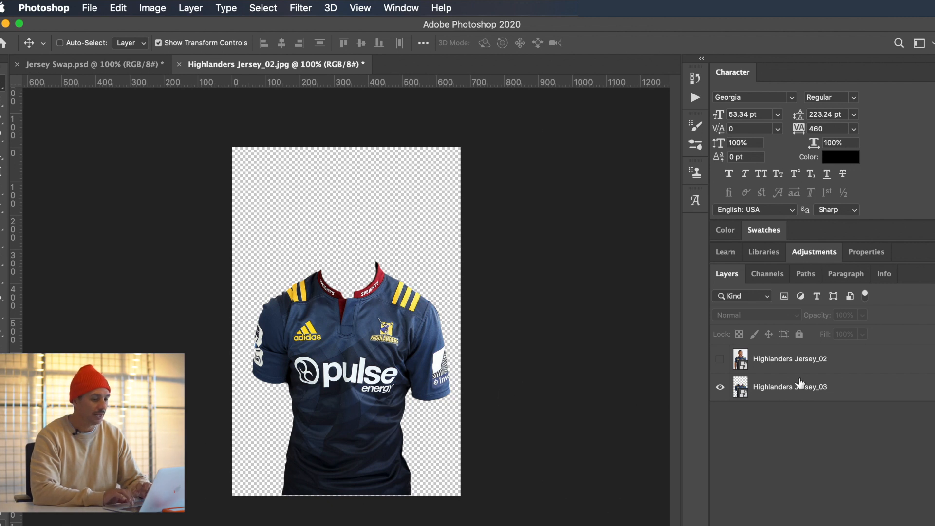
{"action": "left_click", "coordinate": [71, 67]}
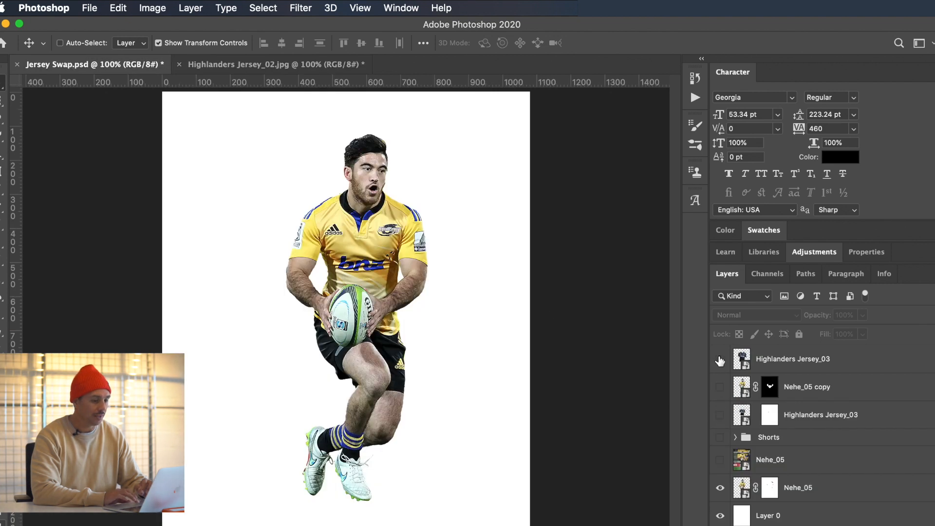
- Show the masked Highlanders Jersey_03 layer, the Nehe_05 copy layer and the Shorts group to review how the composite is built
{"action": "left_click", "coordinate": [719, 418]}
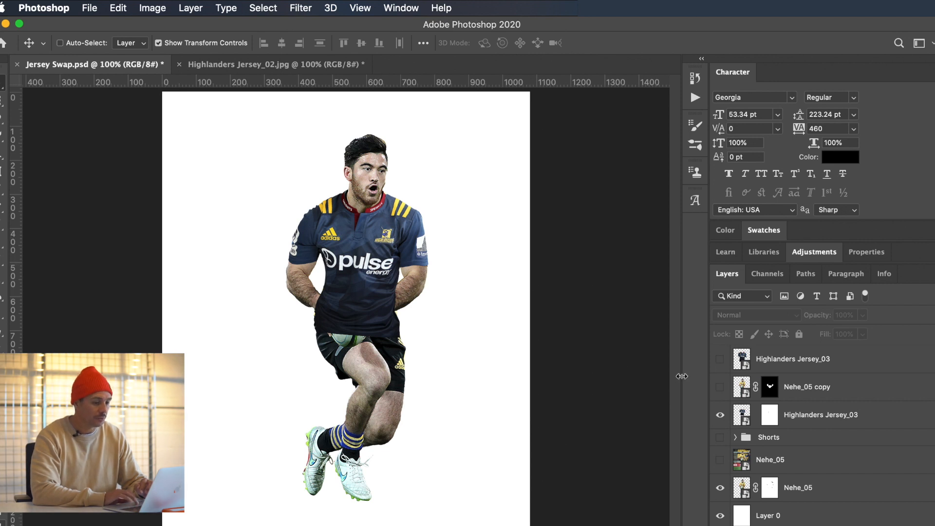
{"action": "left_click", "coordinate": [842, 493]}
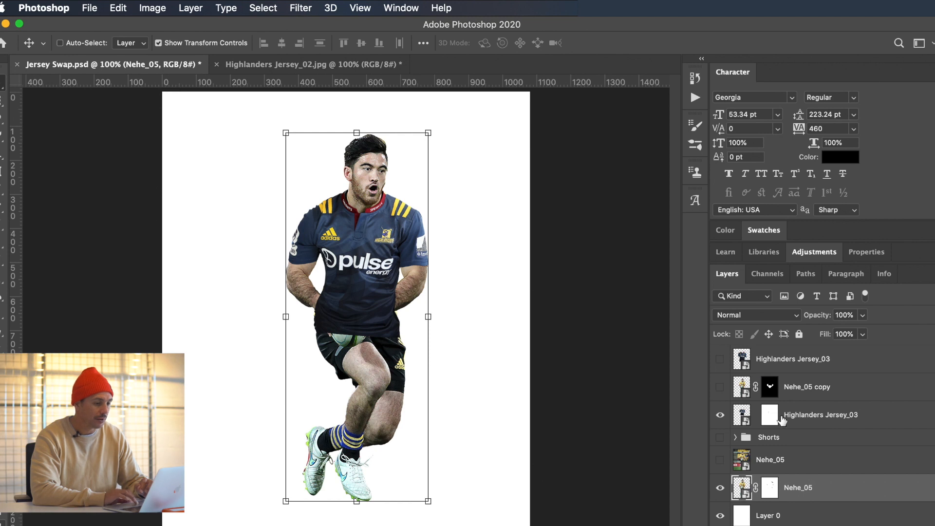
{"action": "left_click", "coordinate": [721, 387]}
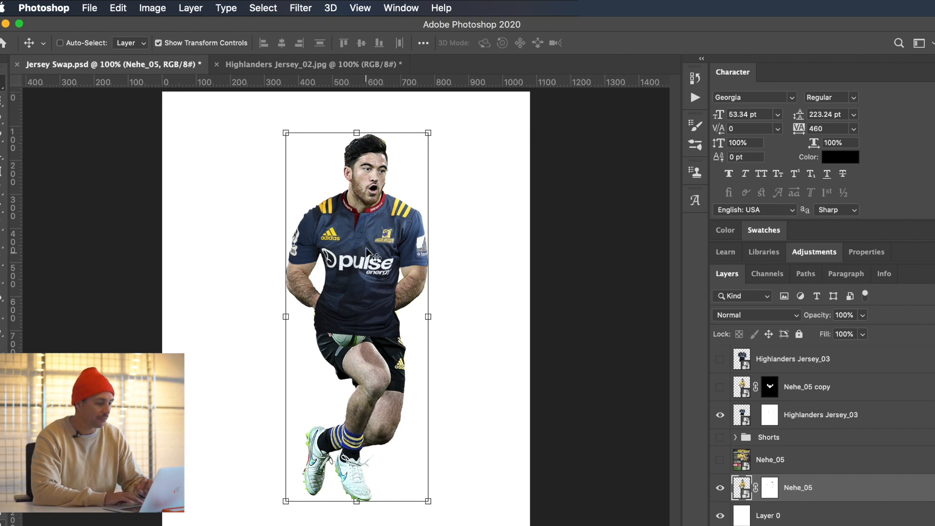
{"action": "left_click", "coordinate": [720, 387]}
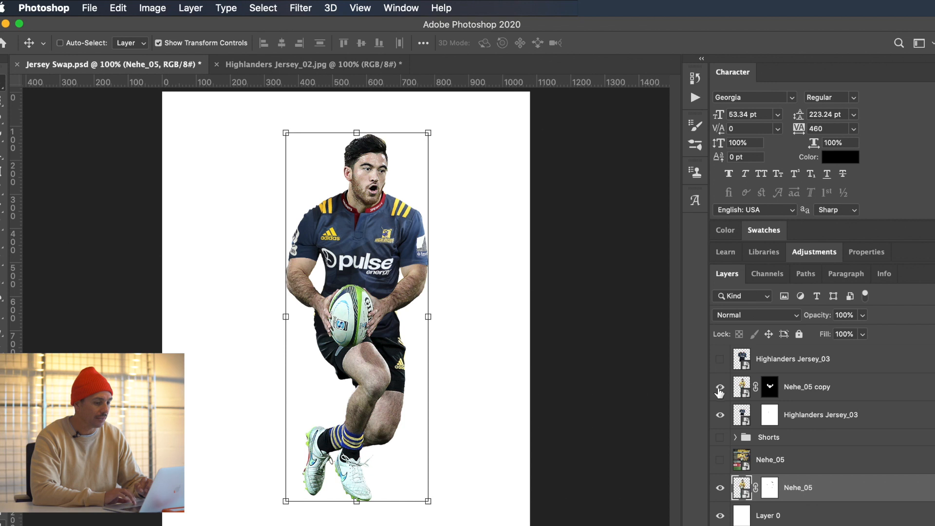
{"action": "left_click", "coordinate": [842, 388]}
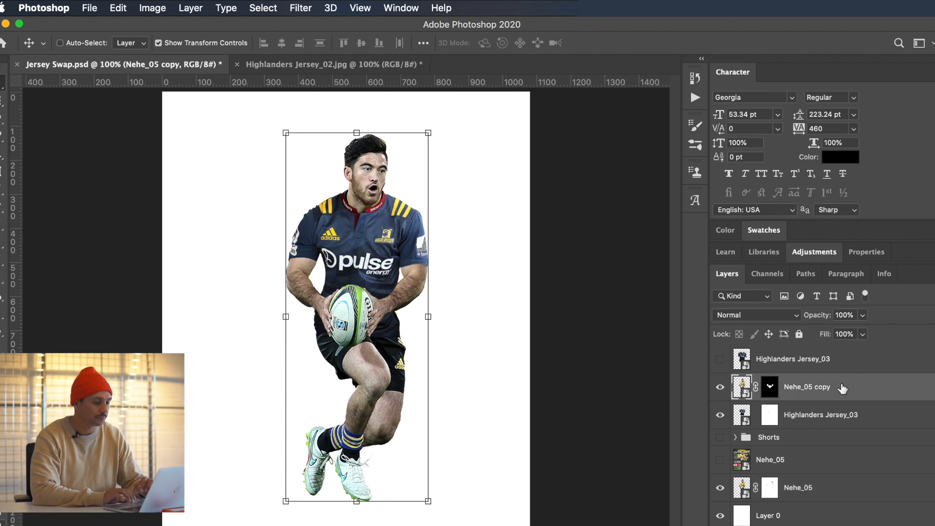
{"action": "left_click", "coordinate": [720, 437]}
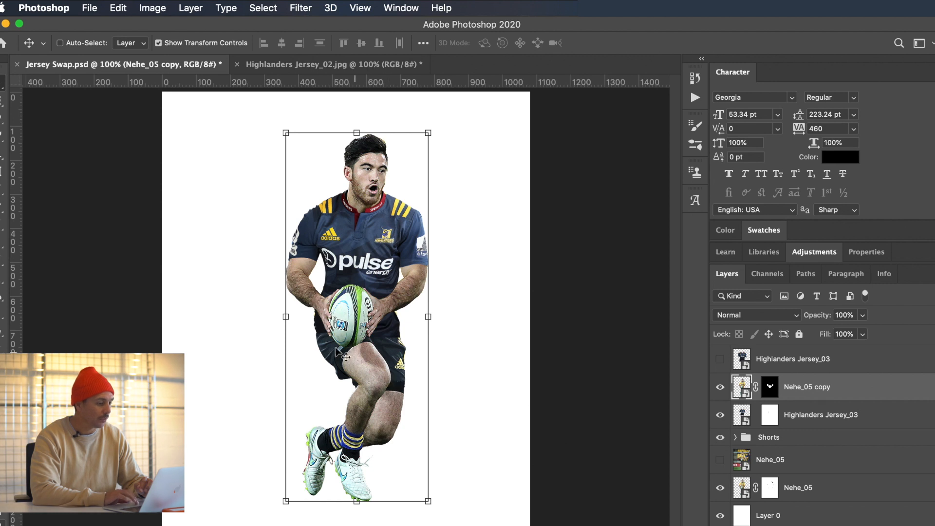
- Preview Layer 2 in the Shorts group with Normal blending, restore it to Screen, and collapse the group
{"action": "left_click", "coordinate": [736, 438]}
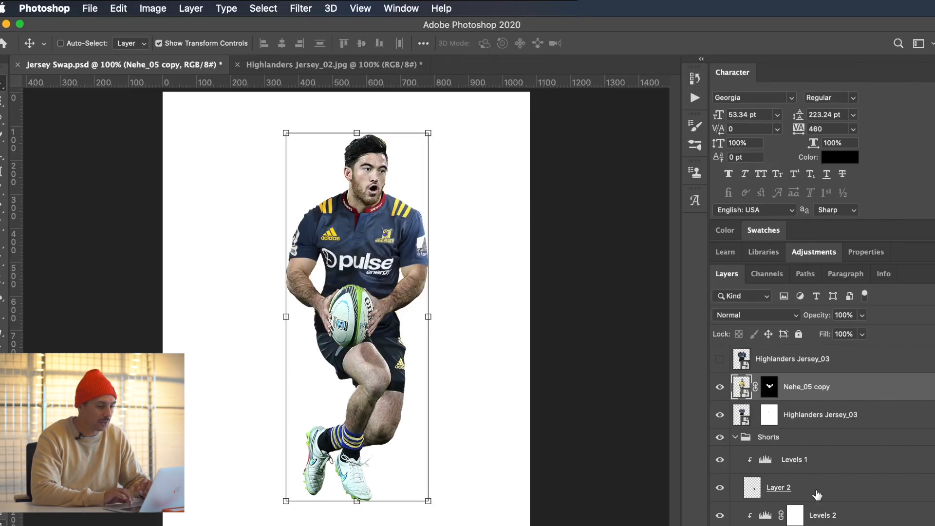
{"action": "left_click", "coordinate": [817, 494]}
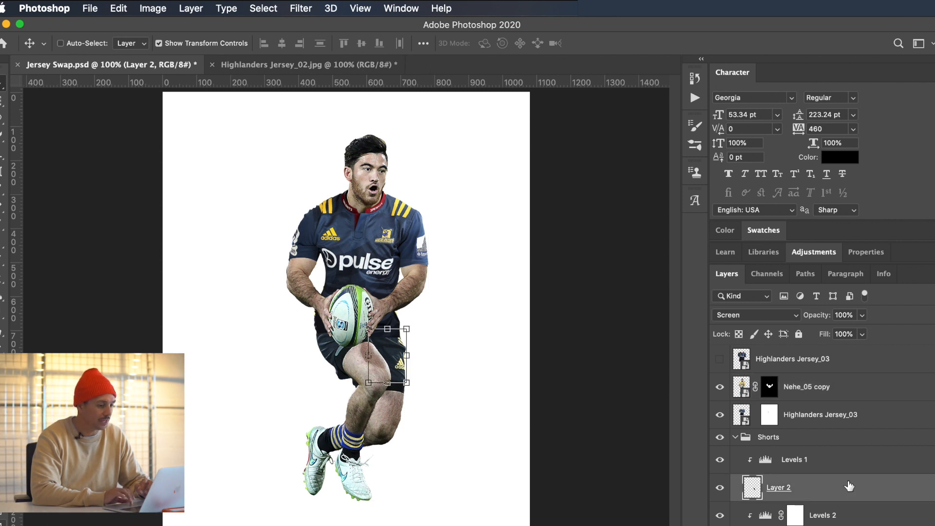
{"action": "left_click", "coordinate": [767, 316]}
{"action": "left_click", "coordinate": [750, 217]}
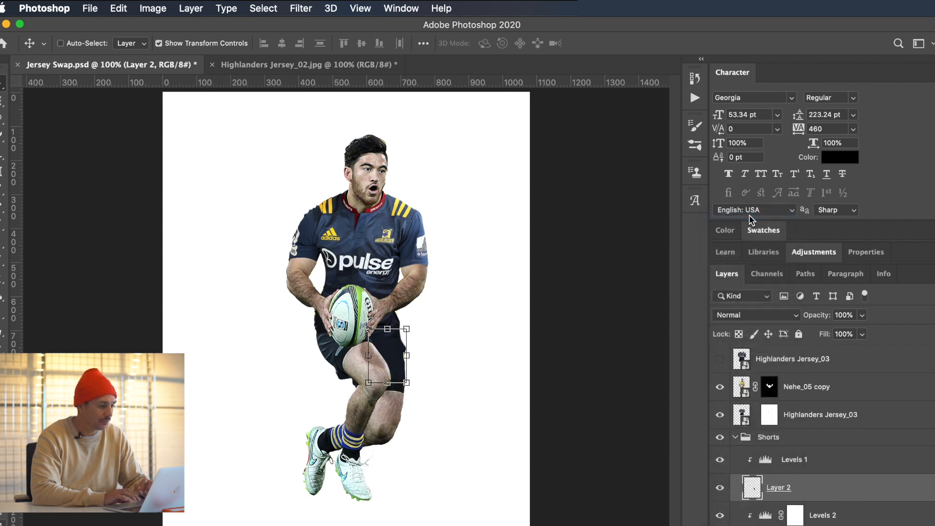
{"action": "left_click", "coordinate": [760, 318]}
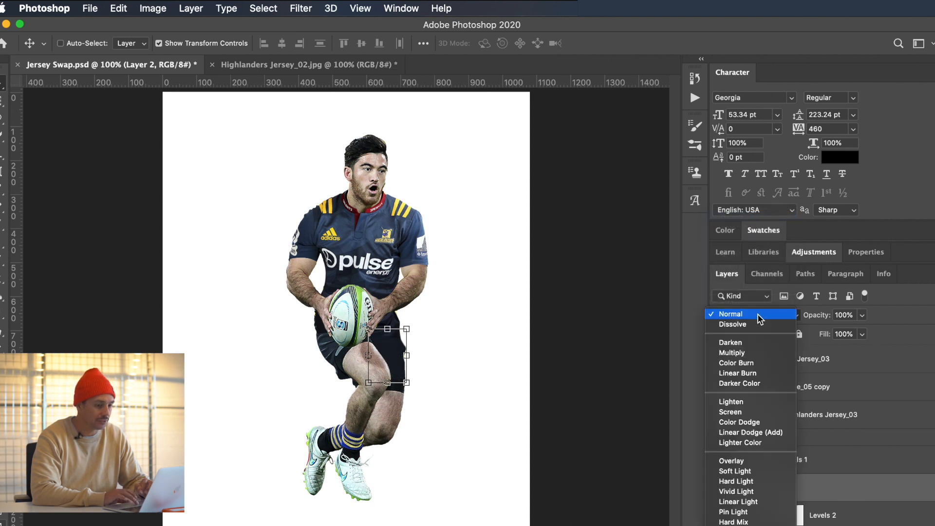
{"action": "left_click", "coordinate": [752, 414]}
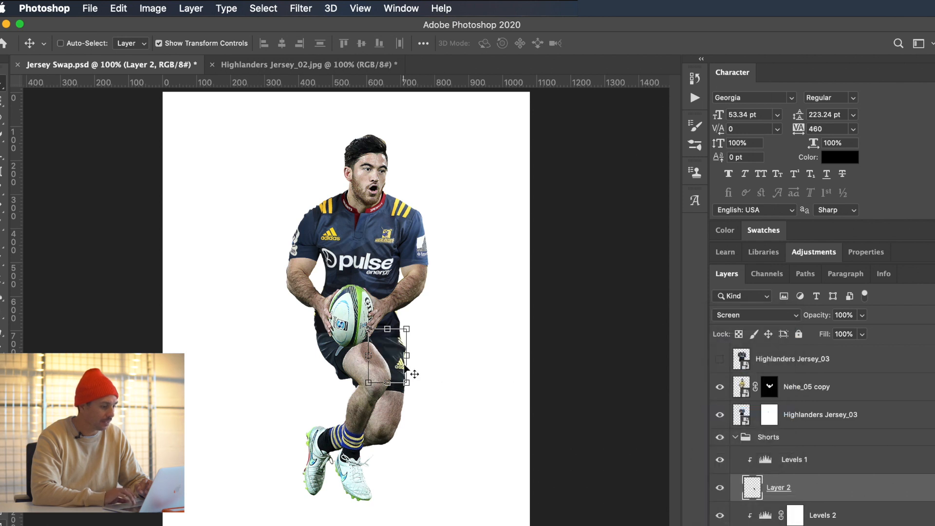
{"action": "left_click", "coordinate": [736, 438]}
{"action": "left_click", "coordinate": [646, 421]}
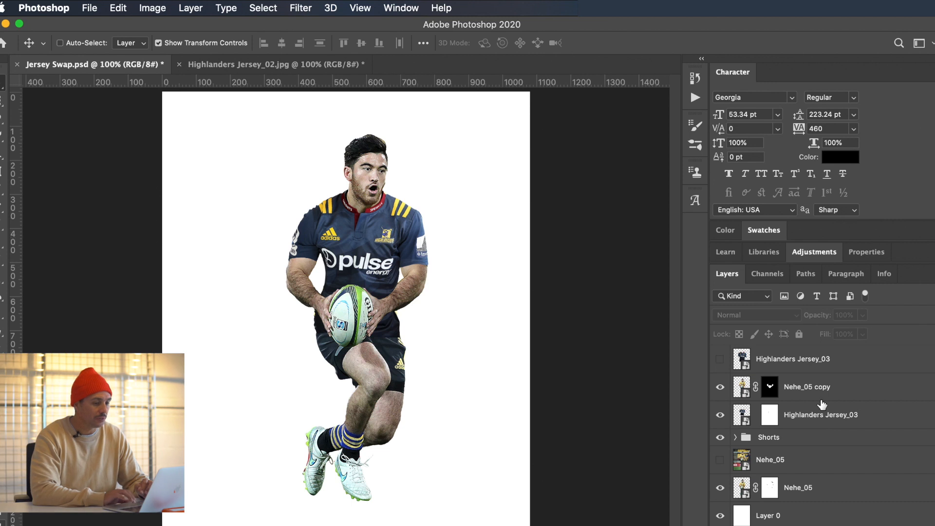
- Check the jersey cutout in Highlanders Jersey_02.jpg, and hide the top three layers in Jersey Swap.psd
{"action": "left_click", "coordinate": [251, 65]}
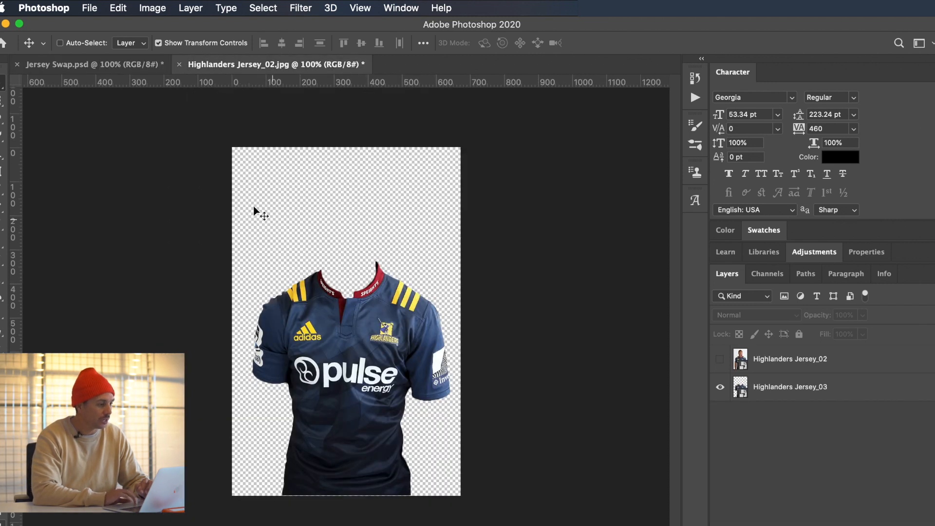
{"action": "left_click", "coordinate": [92, 64]}
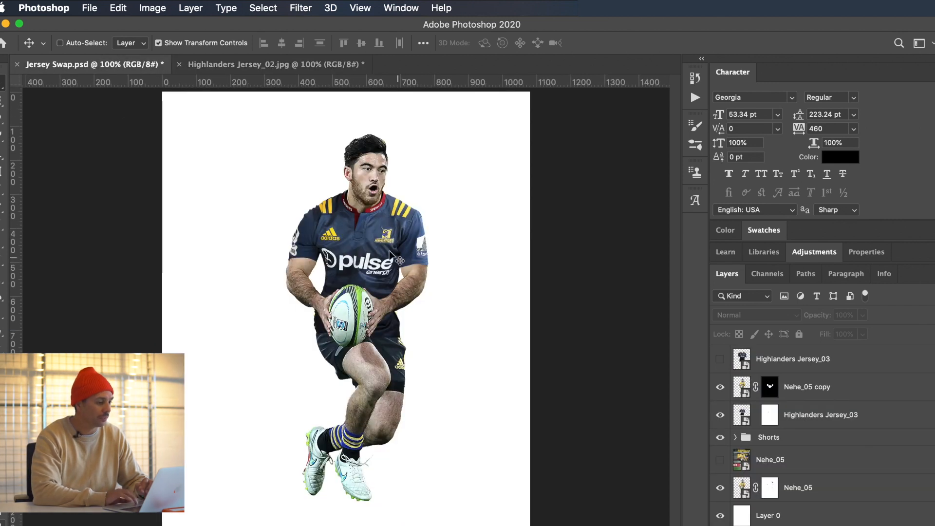
{"action": "left_click", "coordinate": [720, 360]}
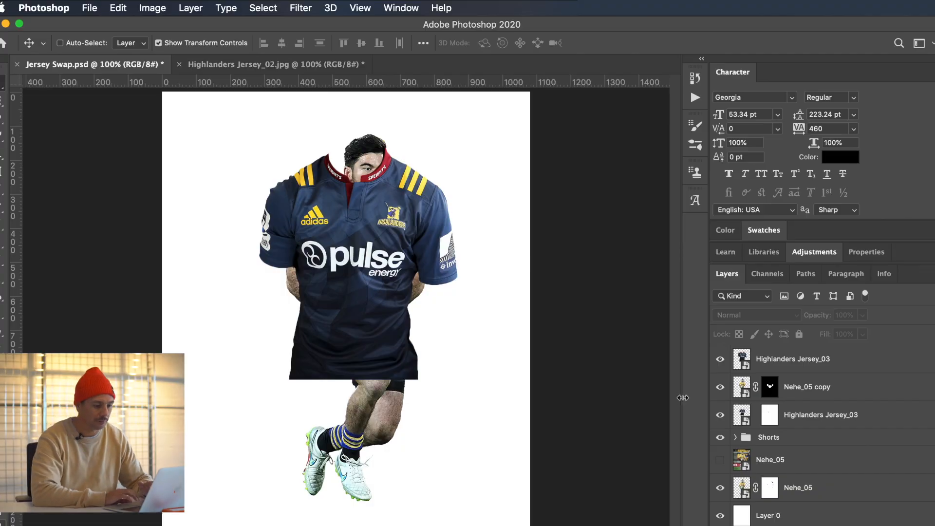
{"action": "left_click_drag", "start_coordinate": [720, 358], "coordinate": [719, 415]}
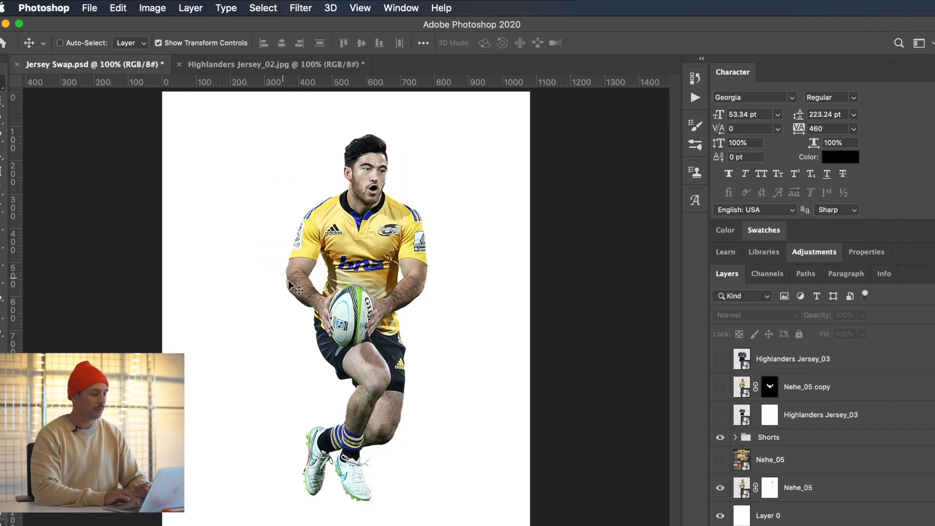
- Place the unmasked Highlanders Jersey_03 layer roughly over the player's torso and lower its opacity to 53%
{"action": "left_click", "coordinate": [720, 363]}
{"action": "left_click", "coordinate": [860, 370]}
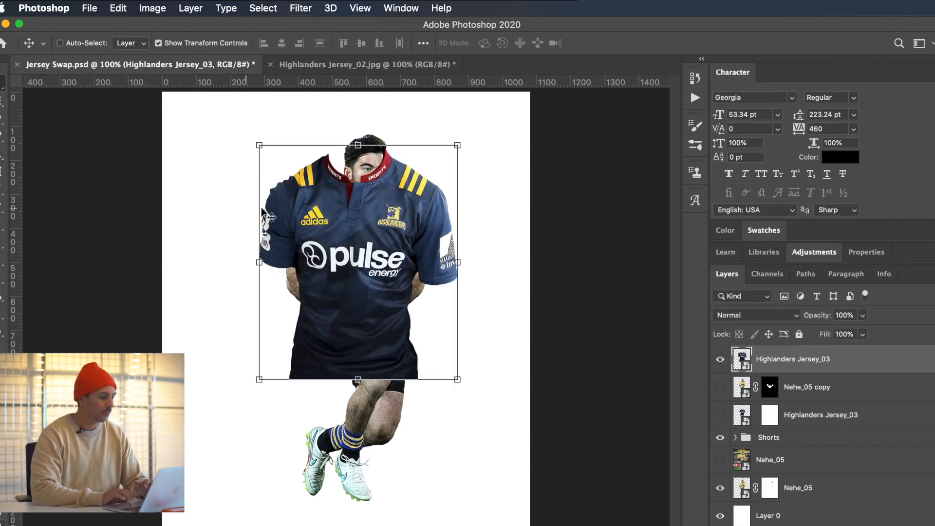
{"action": "left_click_drag", "start_coordinate": [329, 251], "coordinate": [334, 283]}
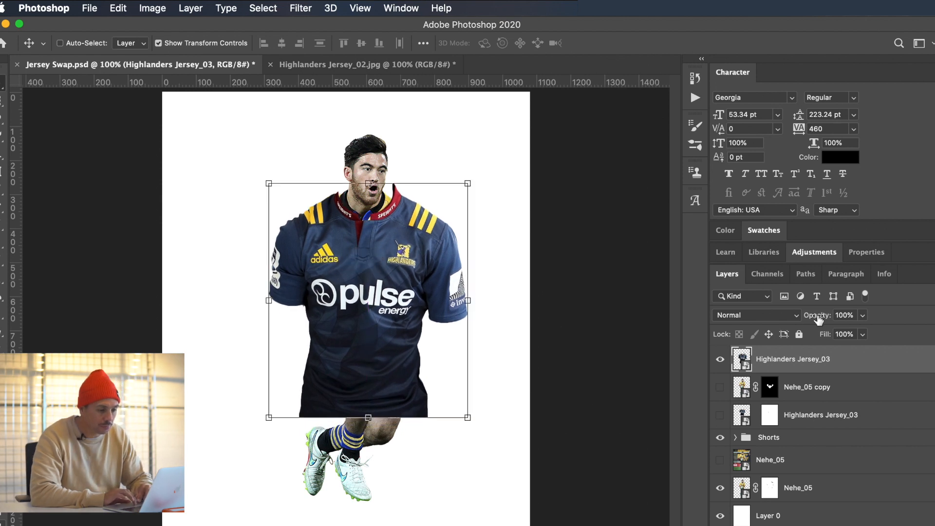
{"action": "left_click_drag", "start_coordinate": [818, 319], "coordinate": [785, 318]}
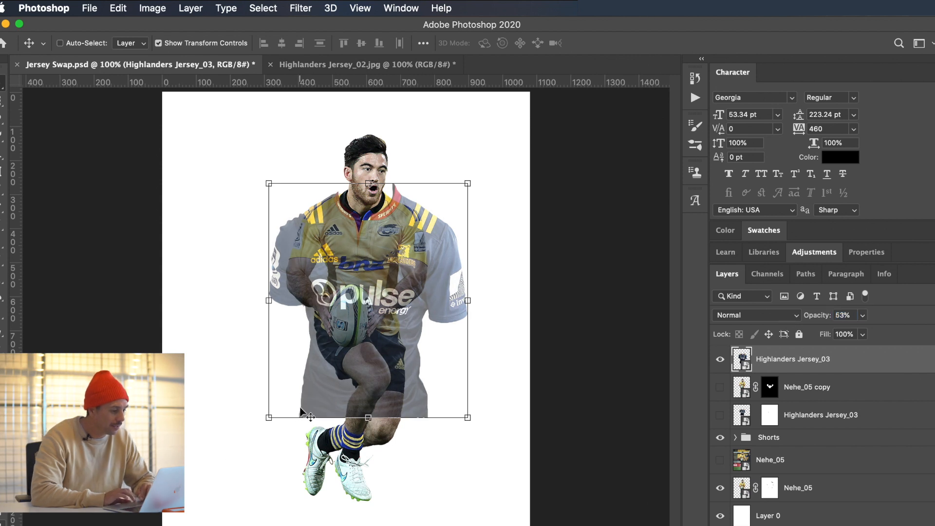
- Scale the jersey proportionally to about 70% and align it with the player's yellow shirt, committing the transform
{"action": "left_click_drag", "start_coordinate": [267, 417], "coordinate": [324, 334]}
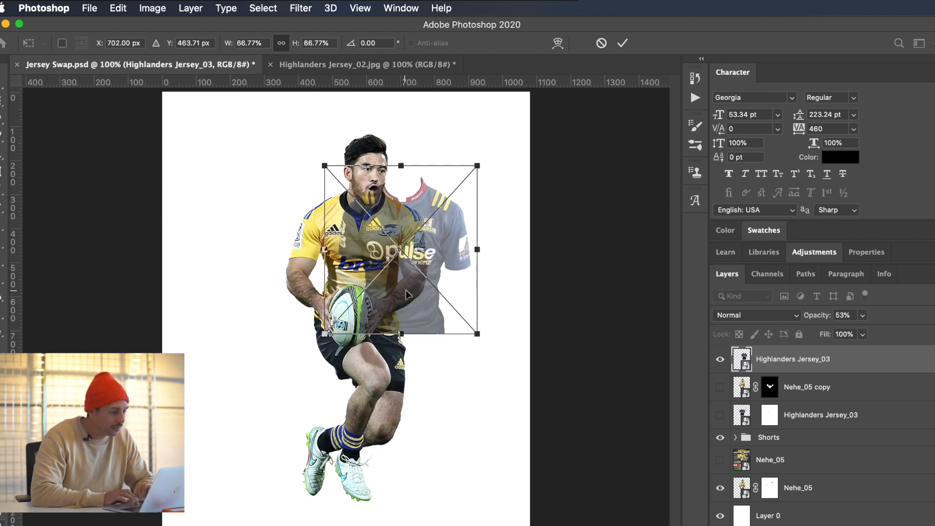
{"action": "left_click_drag", "start_coordinate": [444, 281], "coordinate": [404, 288]}
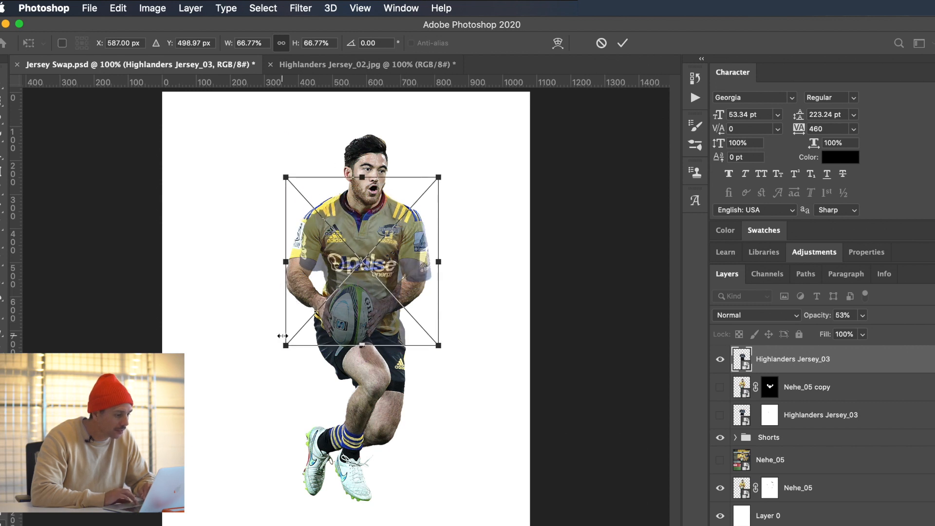
{"action": "left_click_drag", "start_coordinate": [286, 345], "coordinate": [274, 353]}
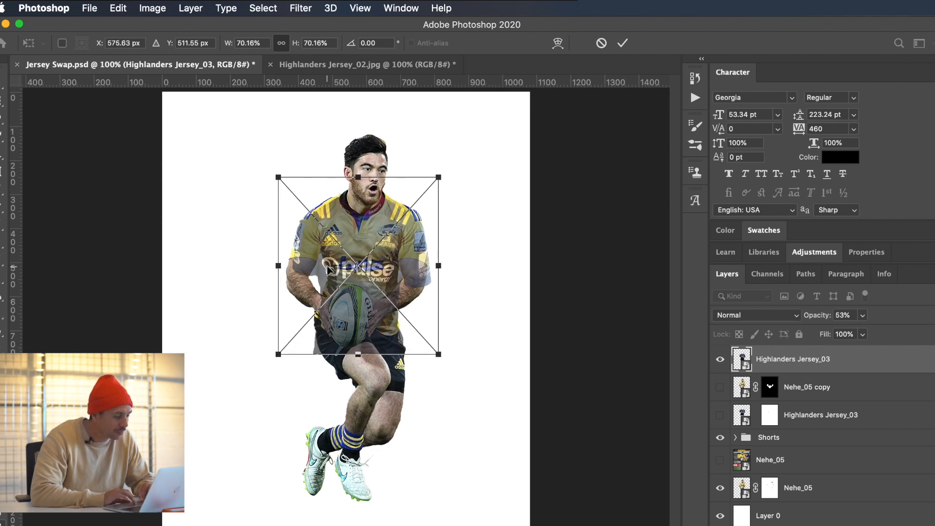
{"action": "left_click_drag", "start_coordinate": [351, 312], "coordinate": [352, 310]}
{"action": "key", "text": "Right"}
{"action": "key", "text": "Right"}
{"action": "key", "text": "Right"}
{"action": "key", "text": "Right"}
{"action": "key", "text": "Right"}
{"action": "key", "text": "Right"}
{"action": "key", "text": "Right"}
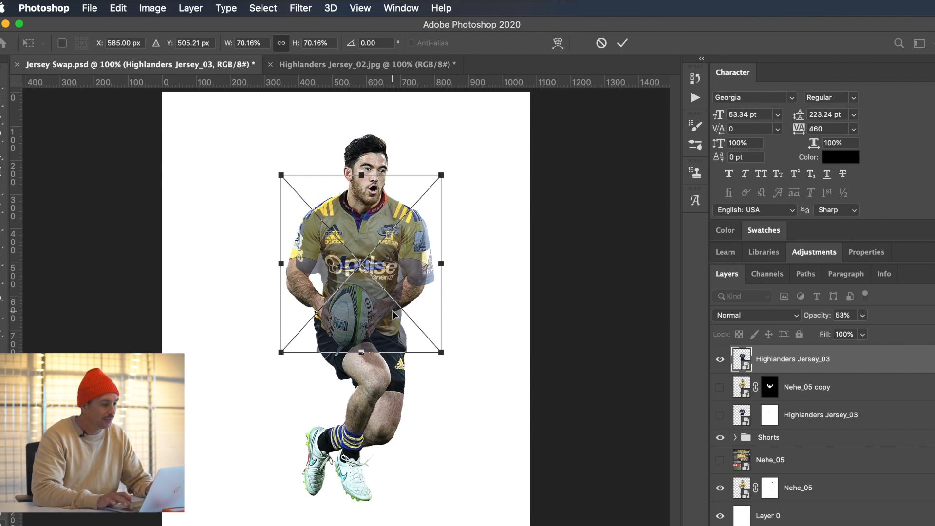
{"action": "key", "text": "Return"}
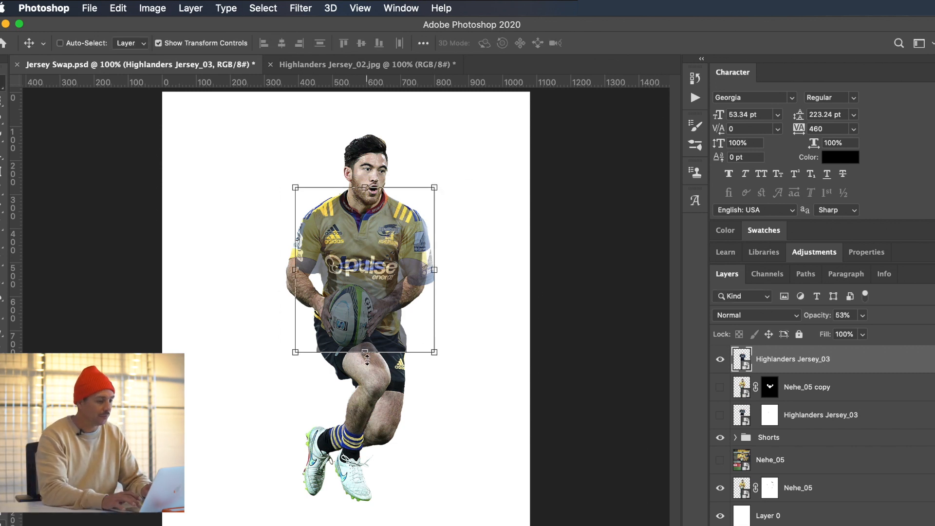
- Start a Warp transform on the Highlanders Jersey_03 layer at 200% zoom
{"action": "key", "text": "super+plus"}
{"action": "scroll", "coordinate": [366, 359], "scroll_direction": "up", "scroll_amount": 3}
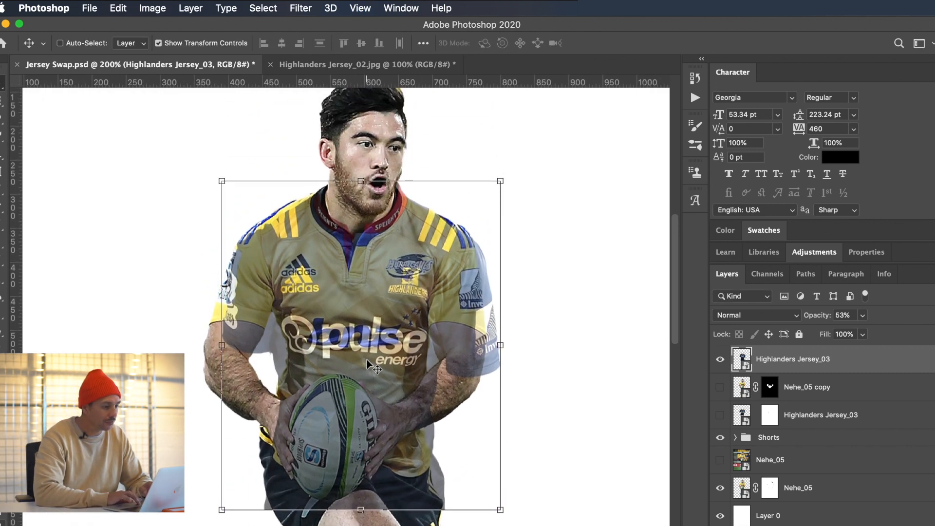
{"action": "scroll", "coordinate": [367, 359], "scroll_direction": "up", "scroll_amount": 1}
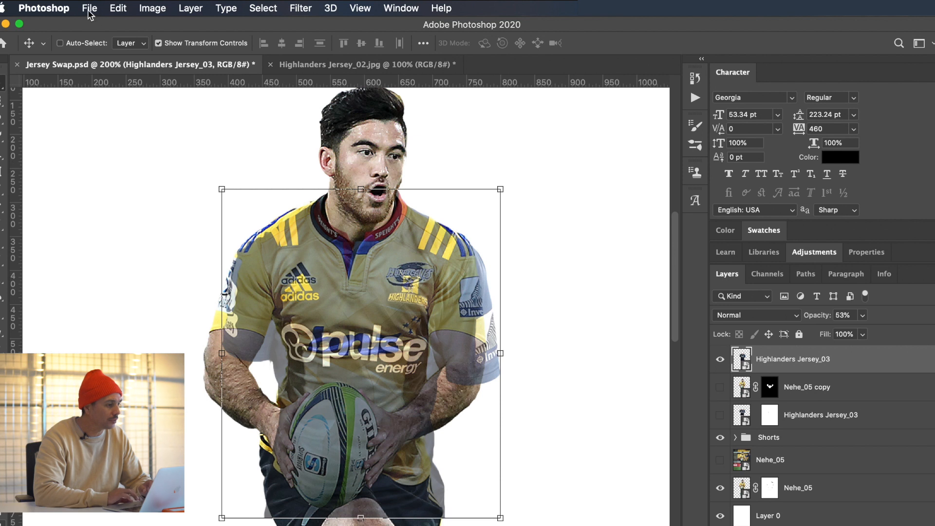
{"action": "left_click", "coordinate": [89, 9]}
{"action": "mouse_move", "coordinate": [113, 13]}
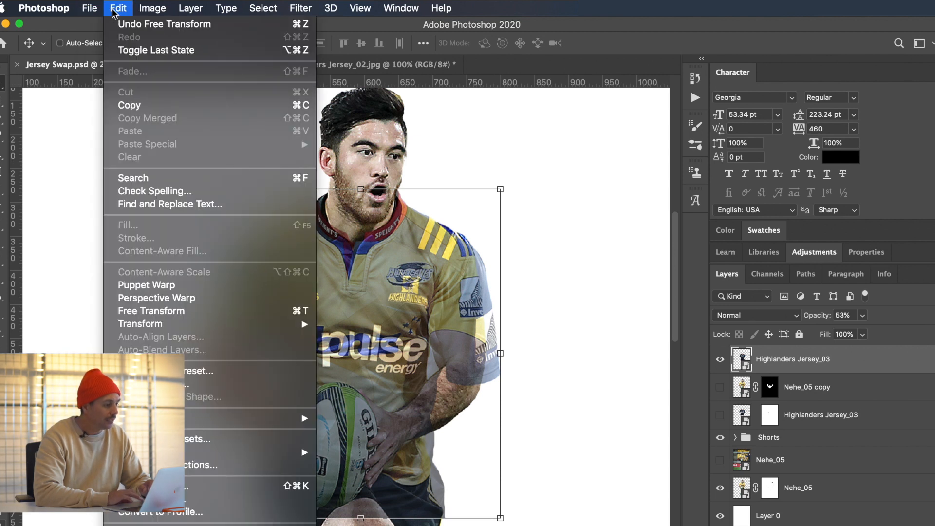
{"action": "mouse_move", "coordinate": [195, 324]}
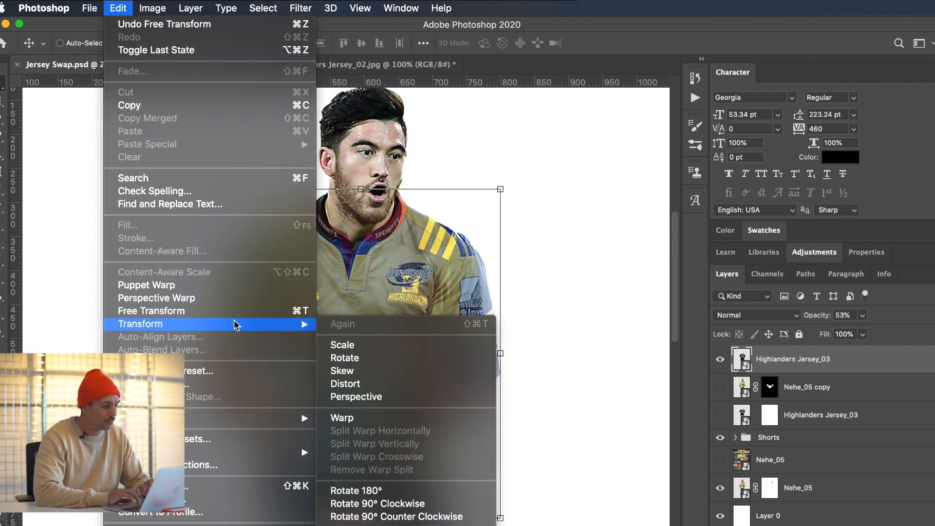
{"action": "left_click", "coordinate": [343, 418]}
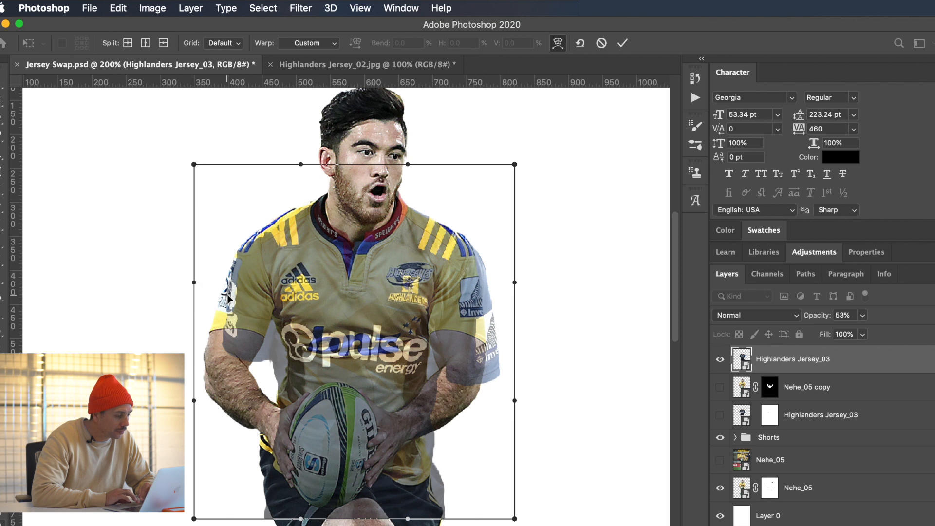
- Try warping the jersey's sleeve and shoulder on the player's right side, and undo both adjustments
{"action": "left_click_drag", "start_coordinate": [227, 301], "coordinate": [236, 276]}
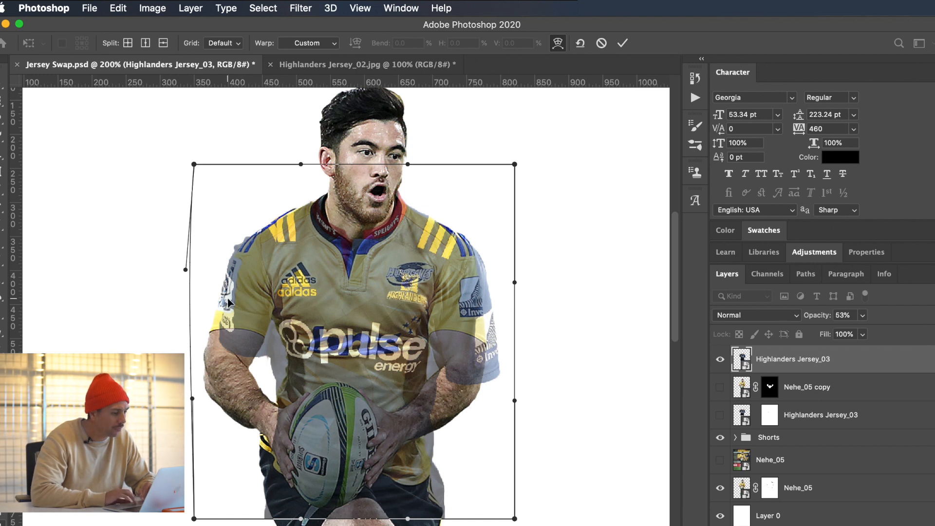
{"action": "mouse_move", "coordinate": [239, 253]}
{"action": "left_mouse_down"}
{"action": "mouse_move", "coordinate": [245, 259]}
{"action": "mouse_move", "coordinate": [241, 250]}
{"action": "left_mouse_up"}
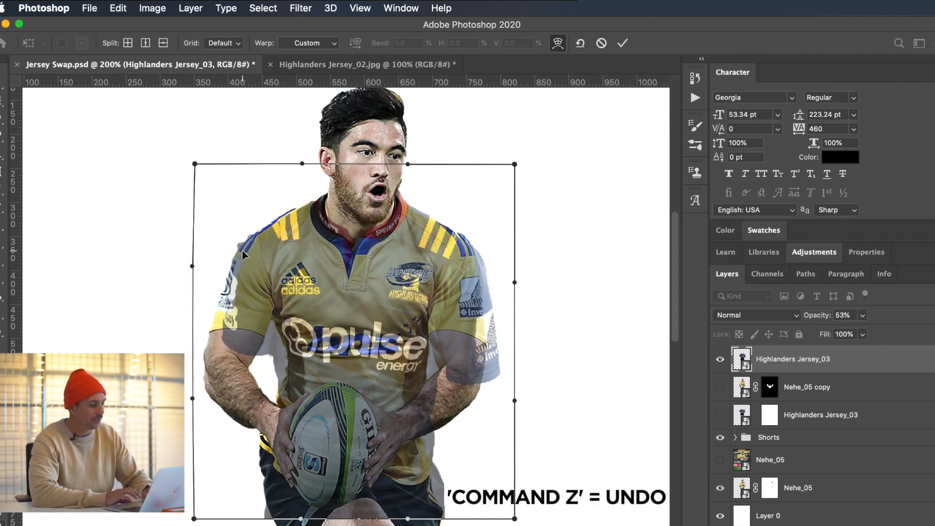
{"action": "key", "text": "super+z"}
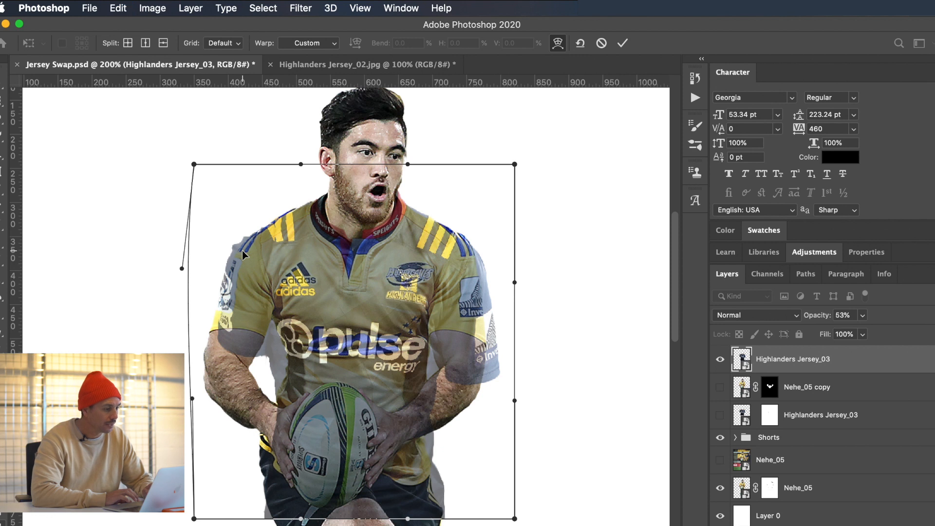
{"action": "key", "text": "super+z"}
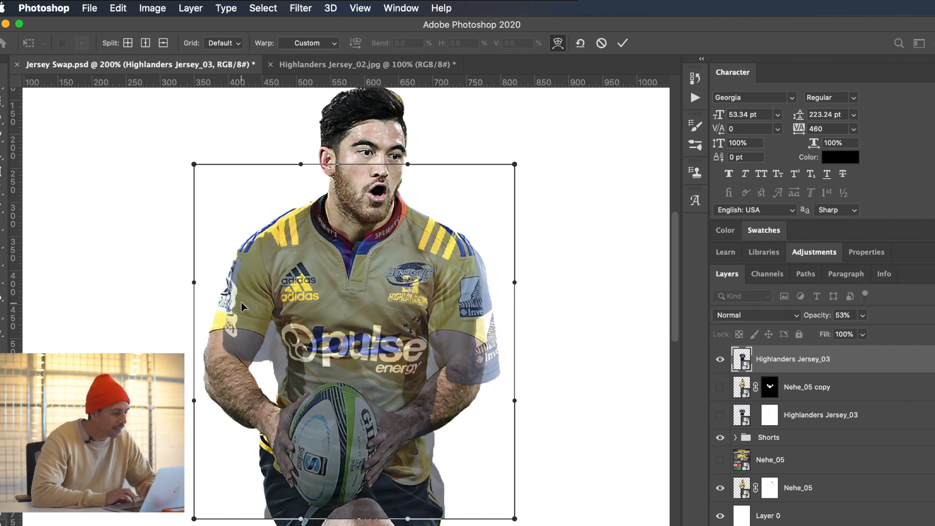
- Split the jersey warp horizontally just above the adidas logo and nudge the player's right shoulder area slightly outward and up
{"action": "right_click", "coordinate": [269, 287]}
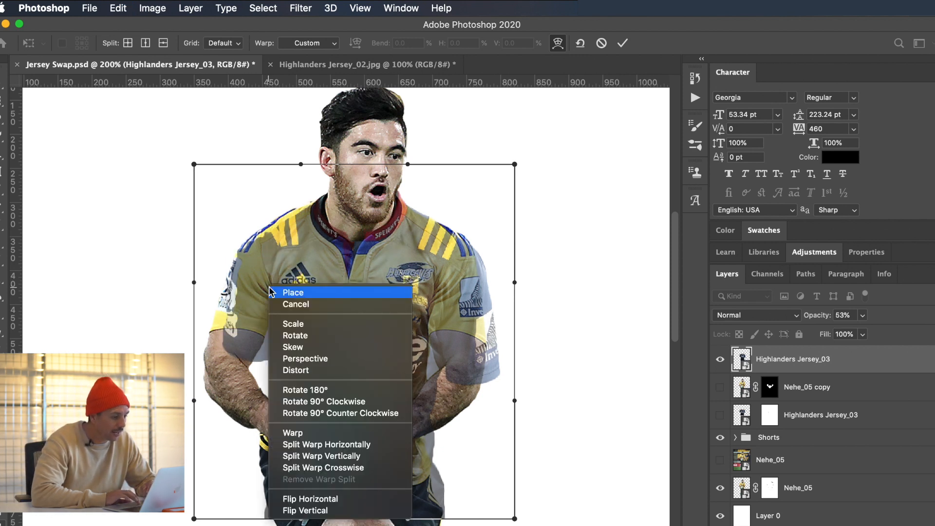
{"action": "left_click", "coordinate": [317, 443]}
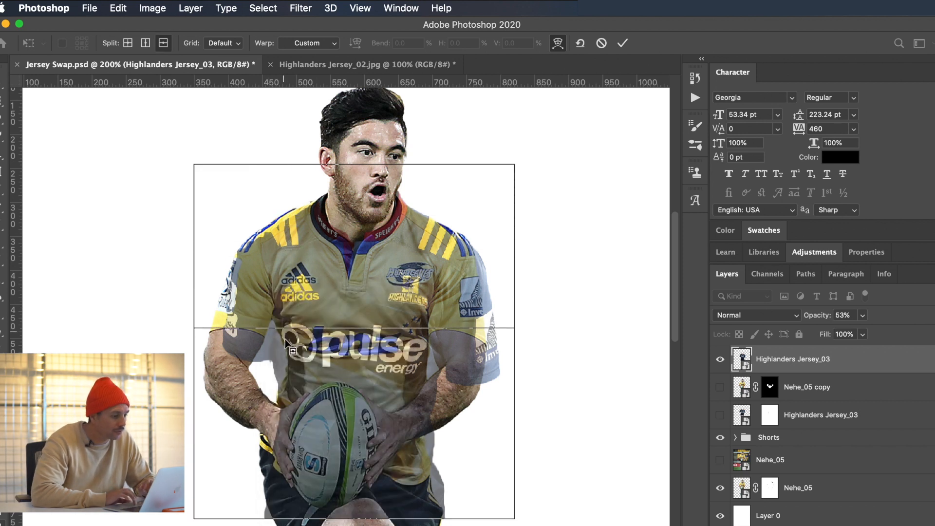
{"action": "left_click", "coordinate": [279, 270]}
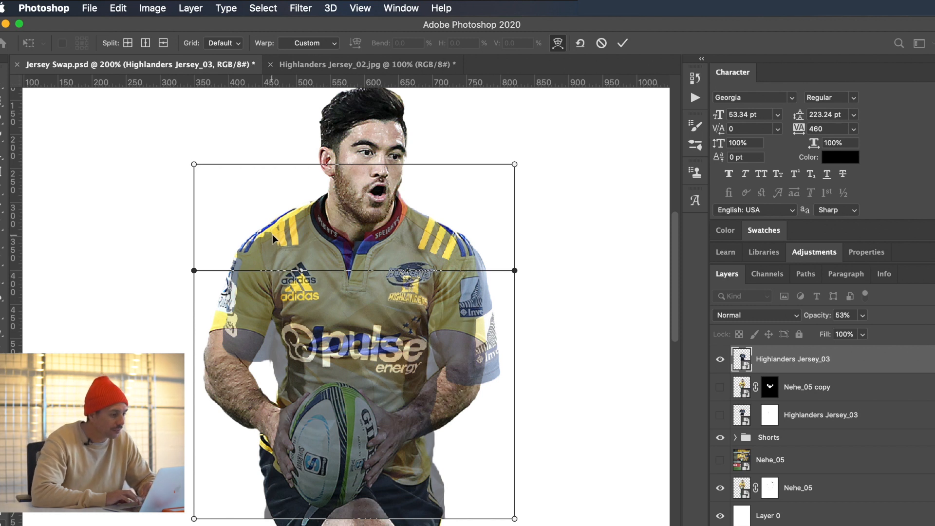
{"action": "left_click_drag", "start_coordinate": [270, 234], "coordinate": [264, 232]}
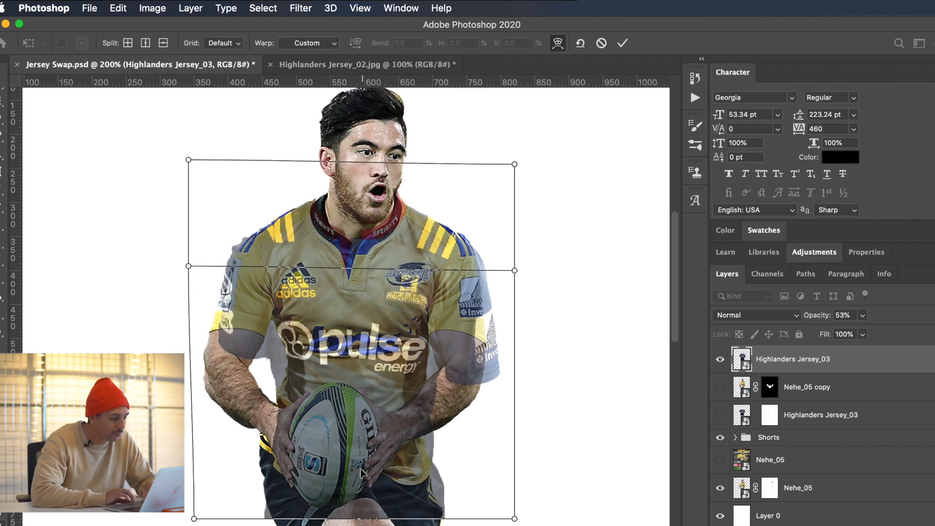
{"action": "left_click_drag", "start_coordinate": [266, 240], "coordinate": [267, 238]}
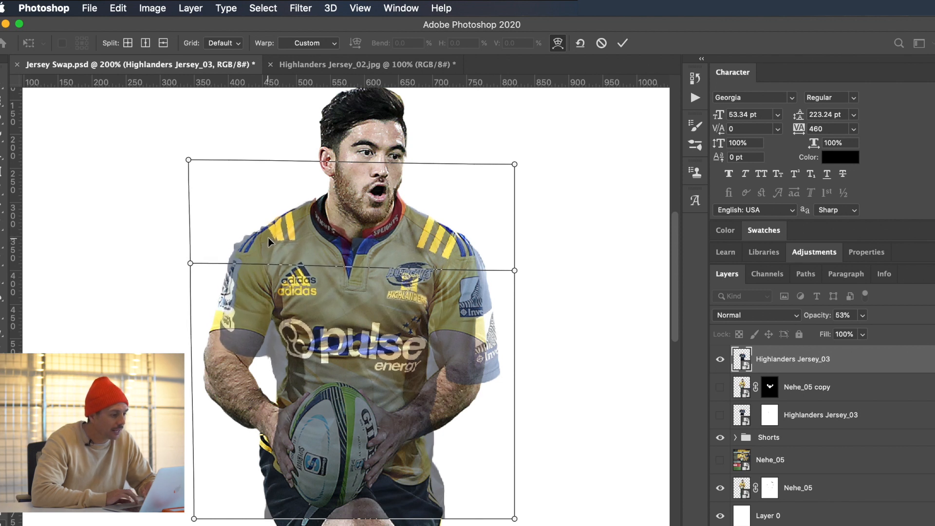
- Add a second horizontal warp split slightly above the chest split and shift the upper jersey section to fit the neck and shoulders
{"action": "right_click", "coordinate": [292, 245]}
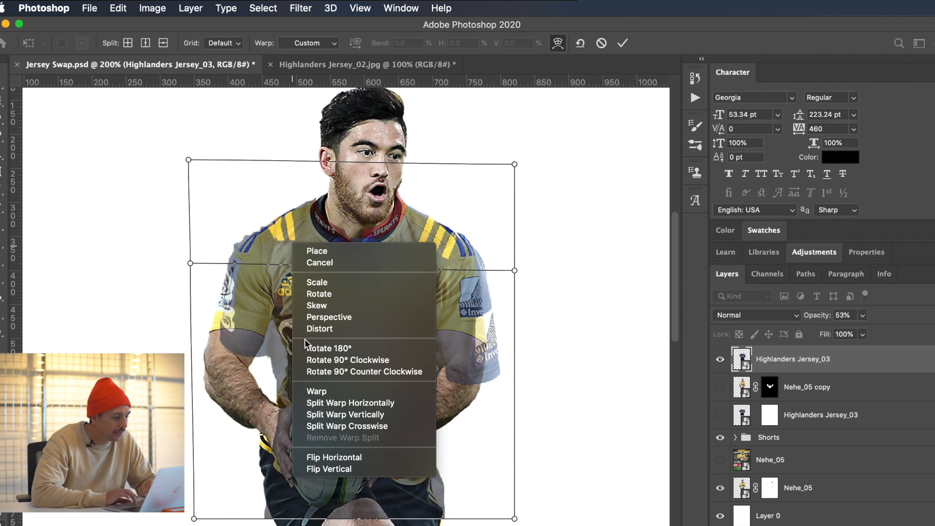
{"action": "left_click", "coordinate": [320, 401]}
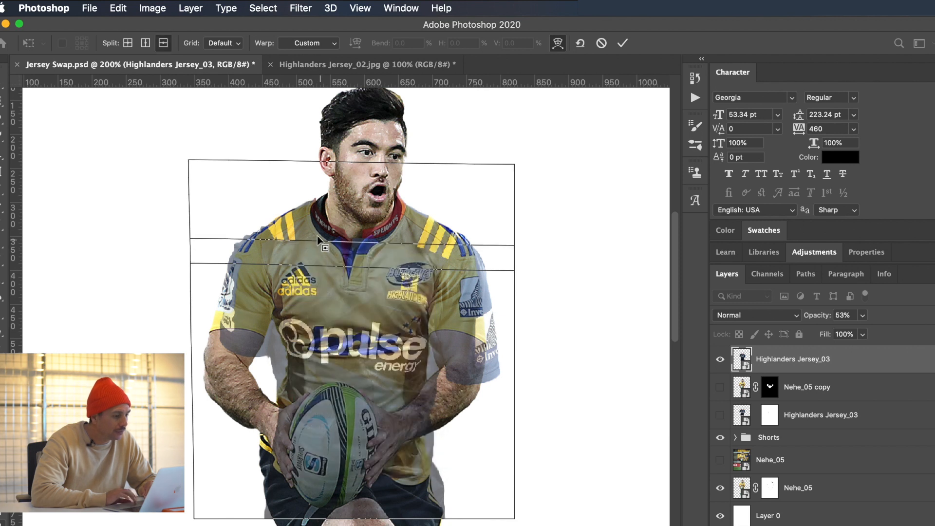
{"action": "left_click", "coordinate": [296, 259]}
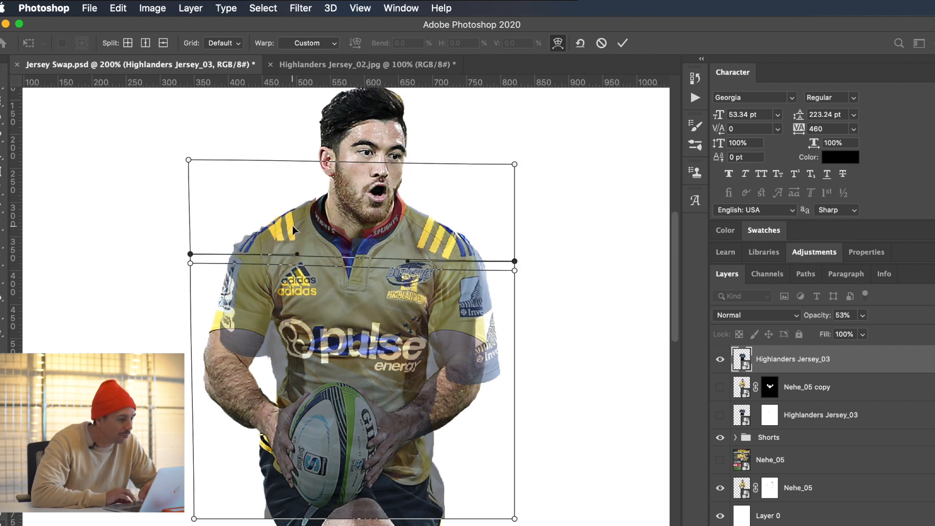
{"action": "left_click_drag", "start_coordinate": [308, 219], "coordinate": [311, 221]}
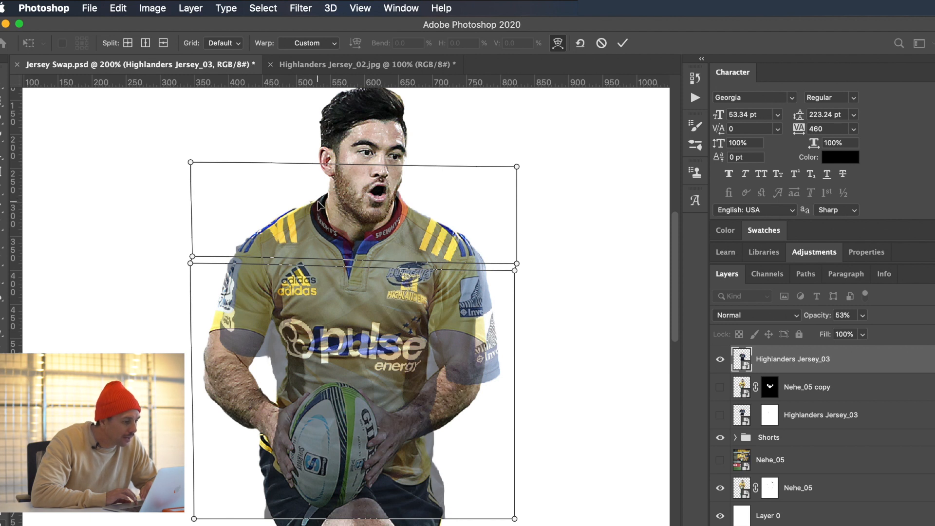
{"action": "left_click_drag", "start_coordinate": [319, 204], "coordinate": [319, 204]}
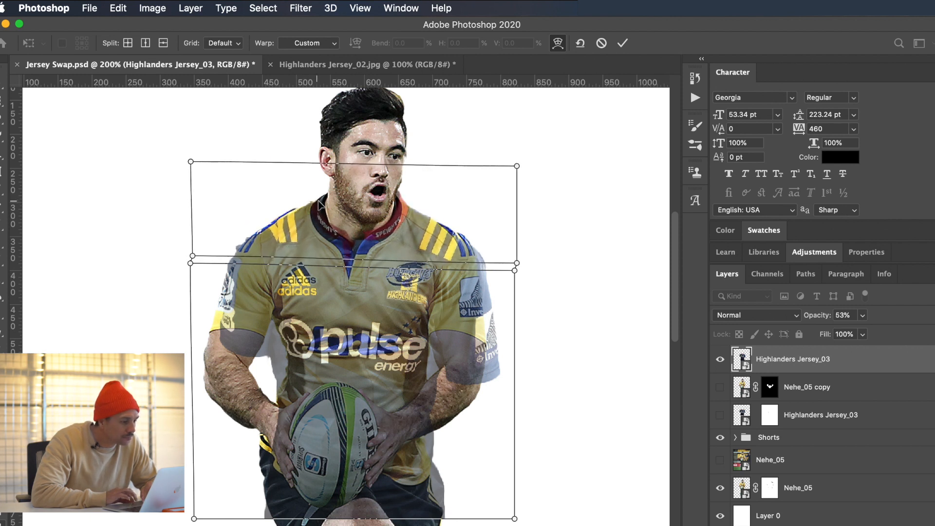
- Add a third horizontal warp split across the base of the neck and adjust the collar on the player's right side
{"action": "right_click", "coordinate": [311, 232]}
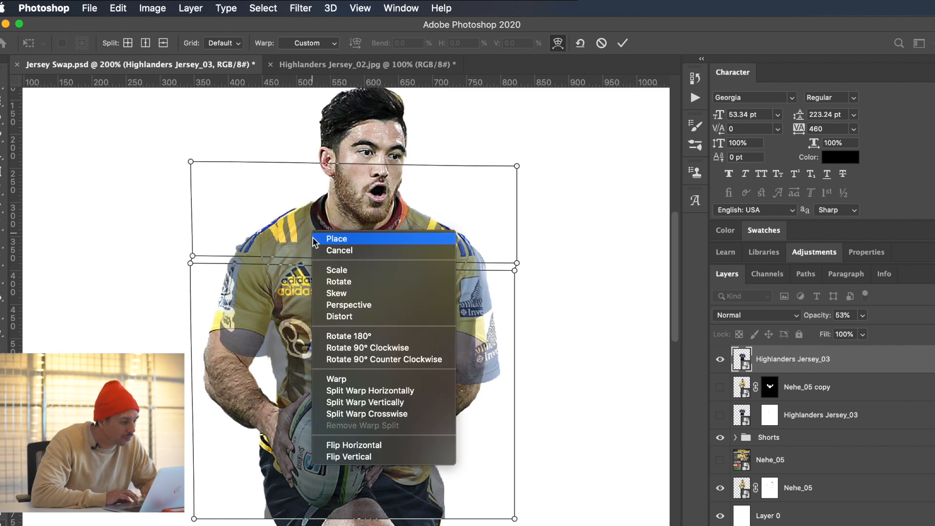
{"action": "left_click", "coordinate": [334, 390]}
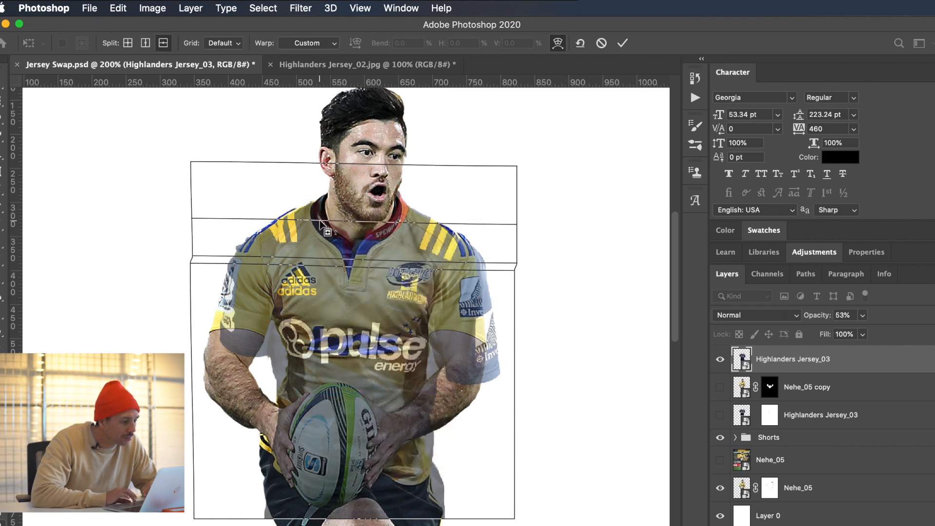
{"action": "left_click", "coordinate": [319, 218]}
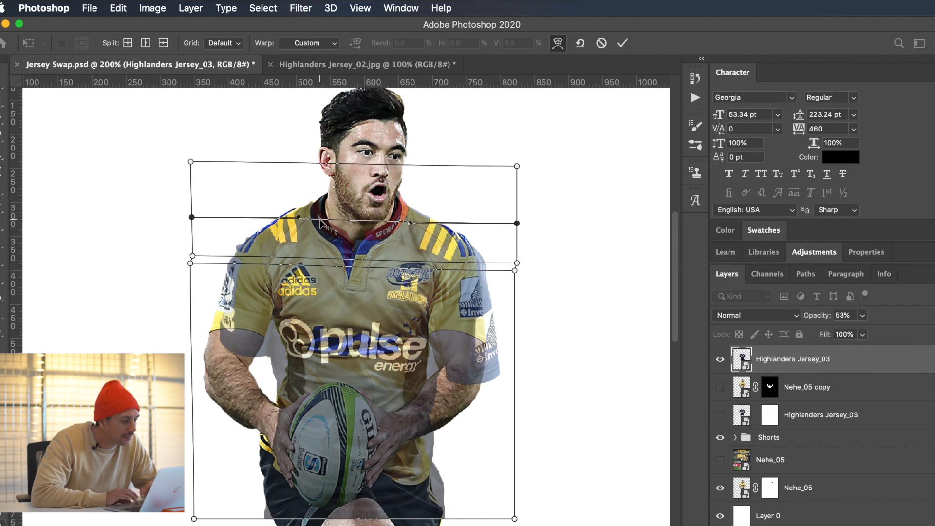
{"action": "left_click_drag", "start_coordinate": [314, 204], "coordinate": [312, 209]}
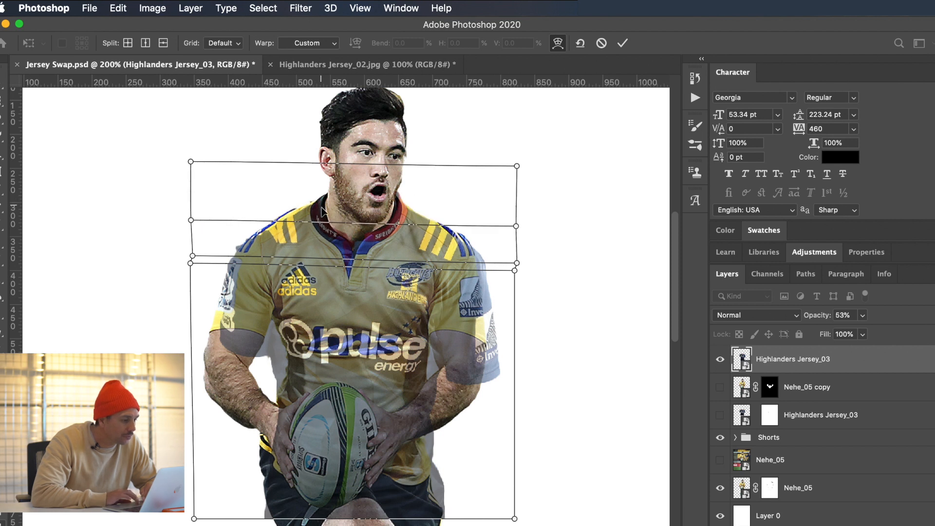
{"action": "left_click_drag", "start_coordinate": [313, 217], "coordinate": [315, 222]}
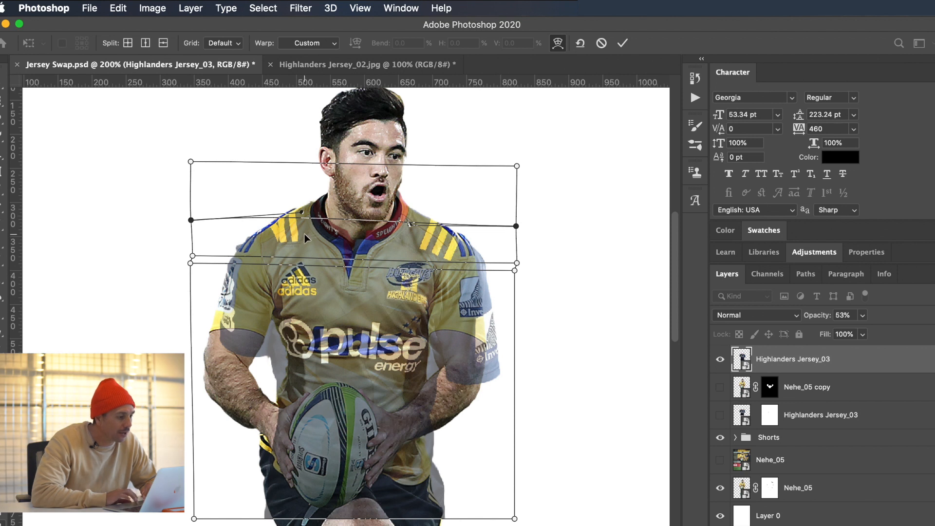
- Split the warp vertically through the player's right shoulder stripes and again near the collar, and nudge the mesh between them outward
{"action": "right_click", "coordinate": [304, 233]}
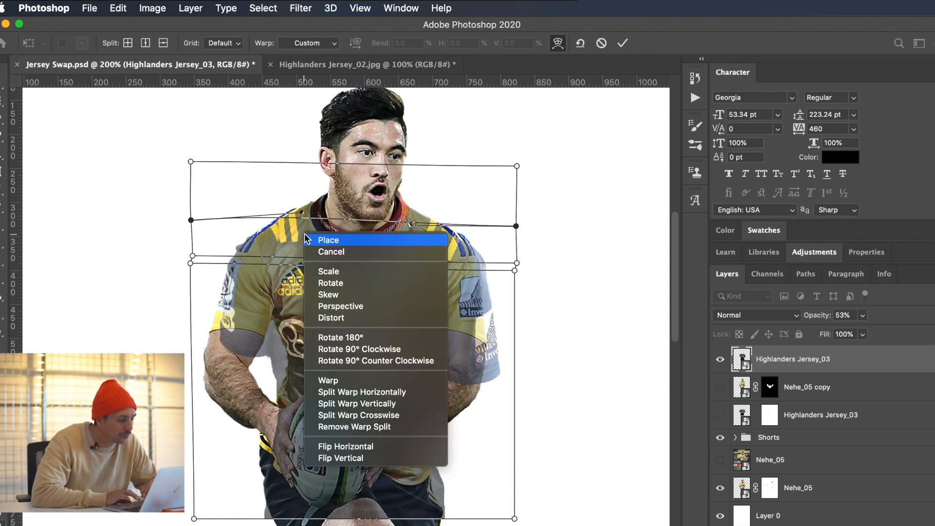
{"action": "left_click", "coordinate": [338, 405]}
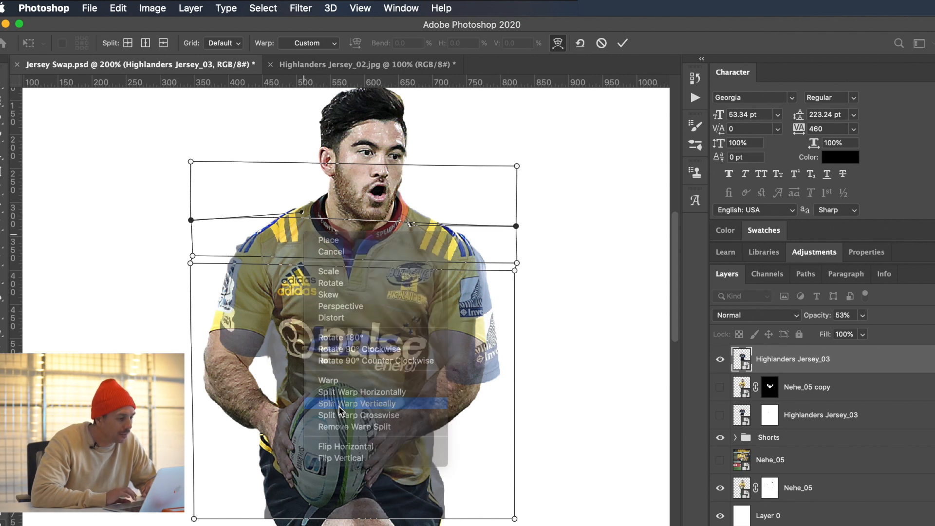
{"action": "left_click", "coordinate": [289, 234]}
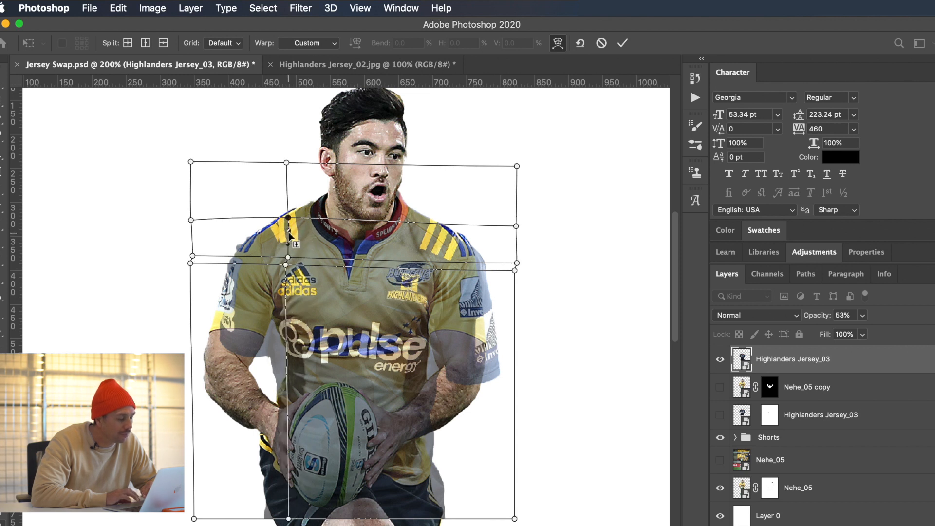
{"action": "right_click", "coordinate": [347, 242]}
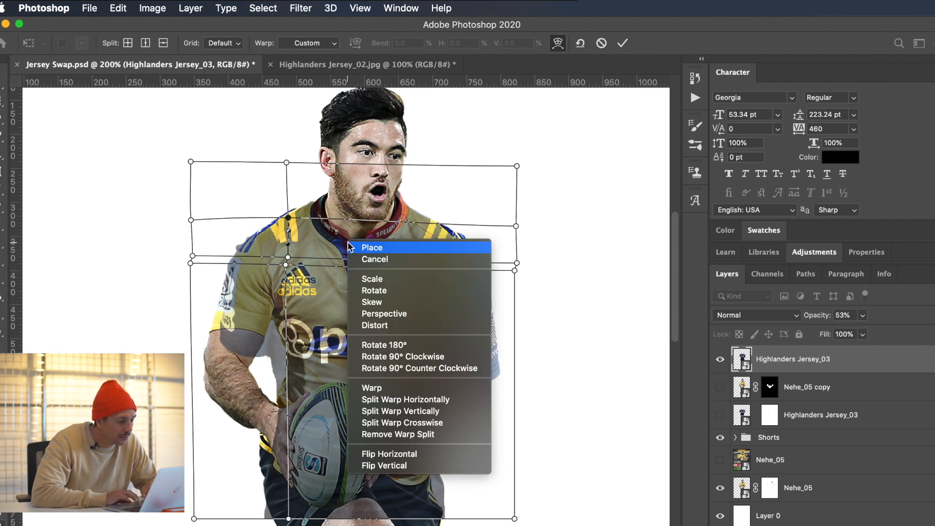
{"action": "left_click", "coordinate": [371, 410]}
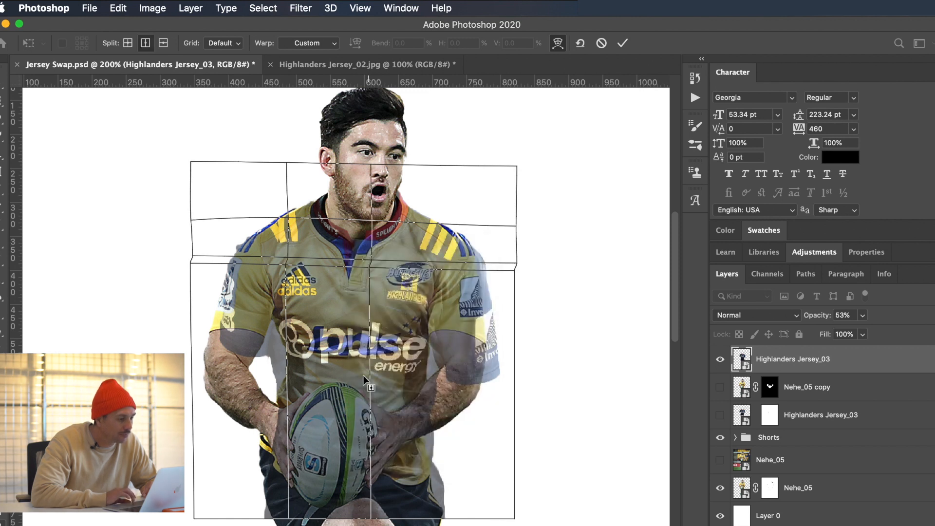
{"action": "left_click", "coordinate": [342, 254]}
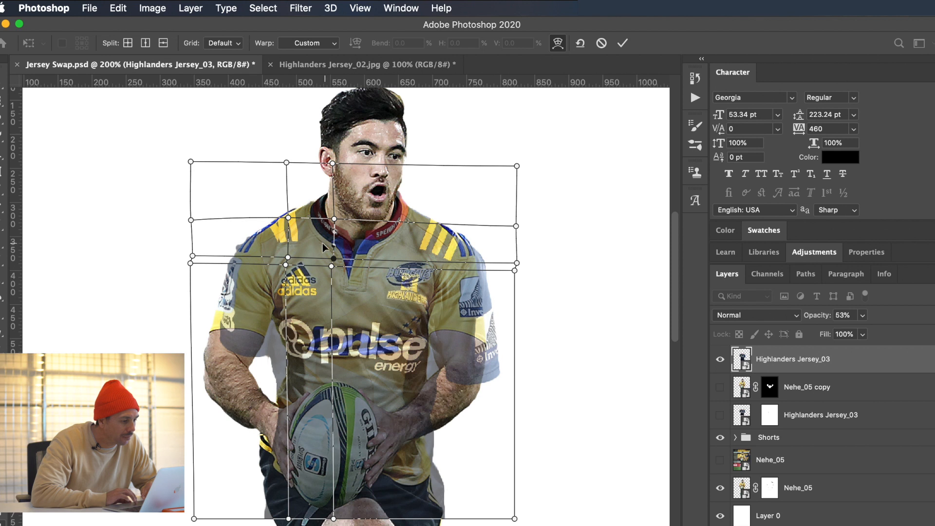
{"action": "left_click_drag", "start_coordinate": [310, 207], "coordinate": [306, 205]}
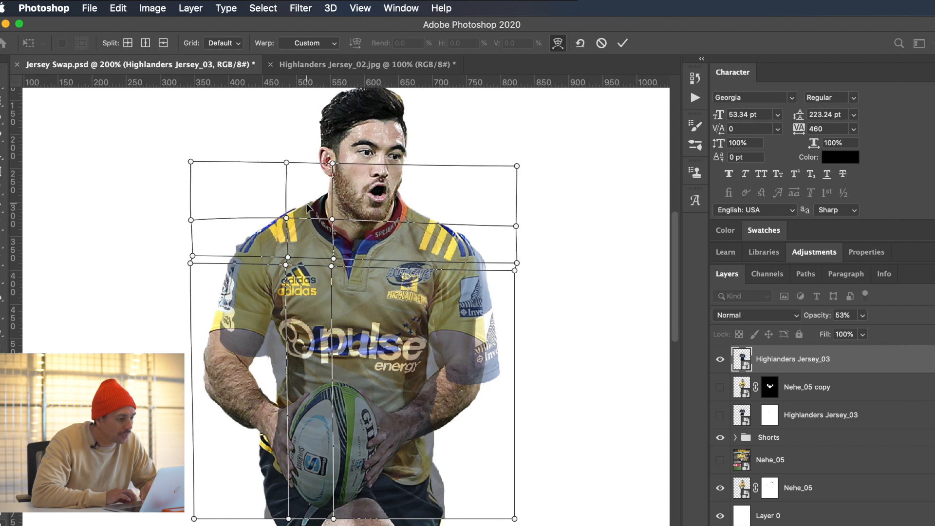
- Add another vertical warp split just beside the collar split and pull the collar's edge on the player's right side toward his neck
{"action": "right_click", "coordinate": [351, 242]}
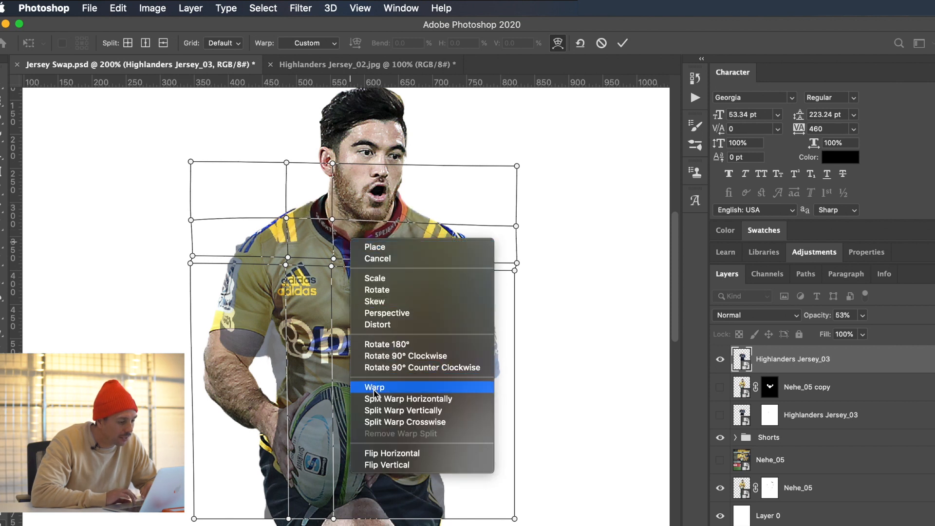
{"action": "left_click", "coordinate": [378, 414]}
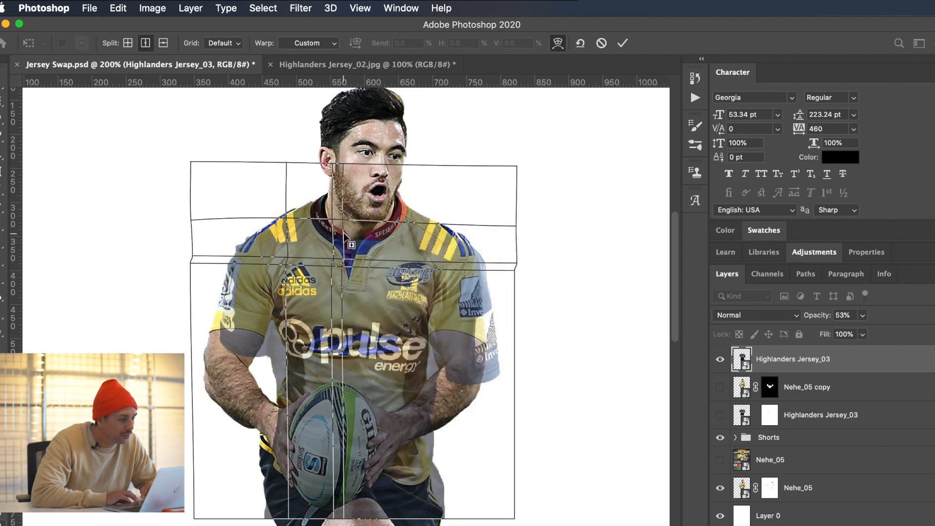
{"action": "left_click", "coordinate": [343, 230]}
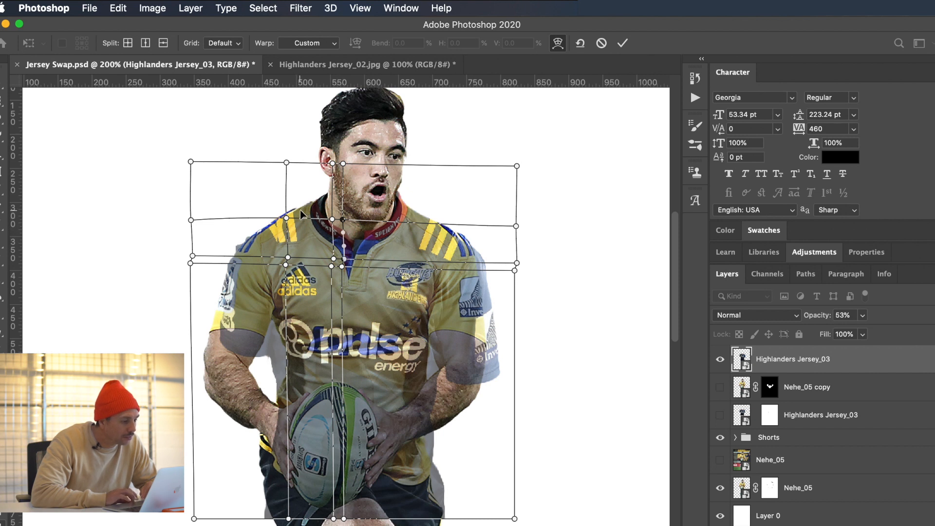
{"action": "left_click_drag", "start_coordinate": [300, 209], "coordinate": [328, 197]}
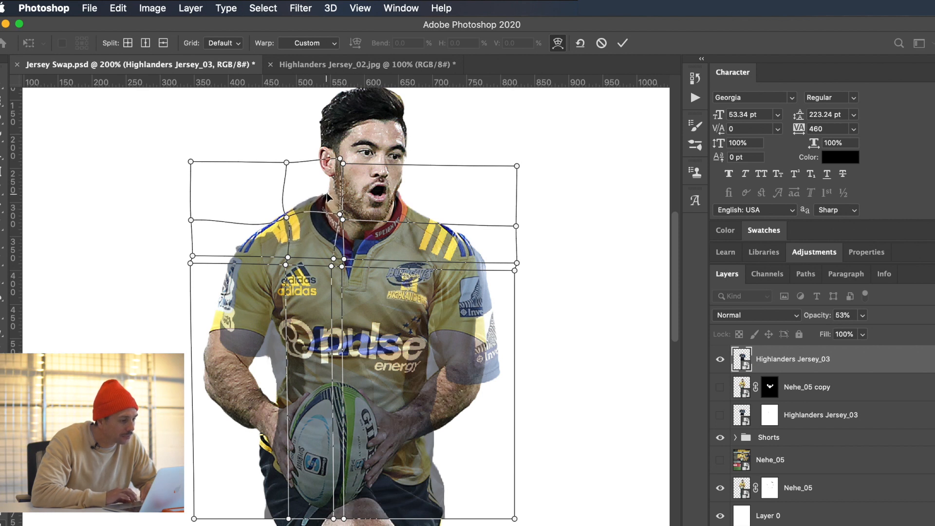
- Add another horizontal warp split just below the one at the neck's base and nudge the collar edge on the player's right side
{"action": "right_click", "coordinate": [340, 214]}
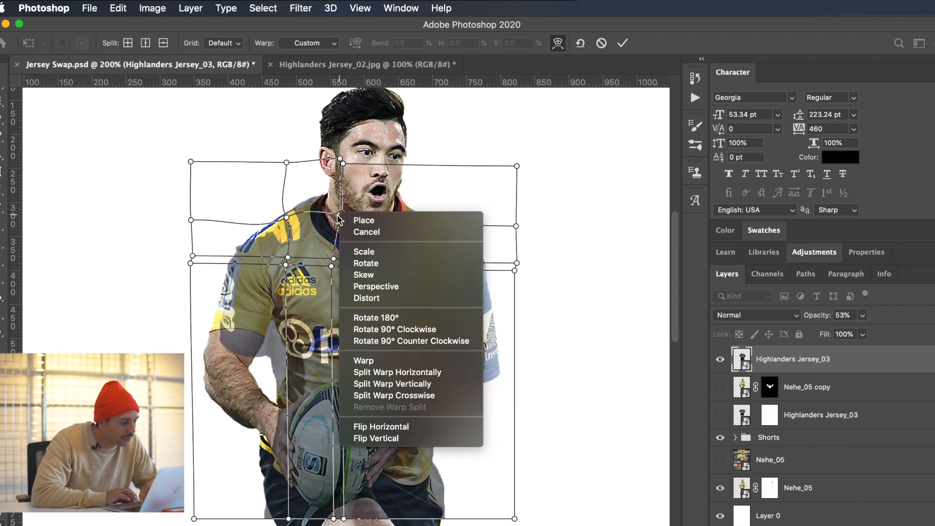
{"action": "left_click", "coordinate": [325, 219]}
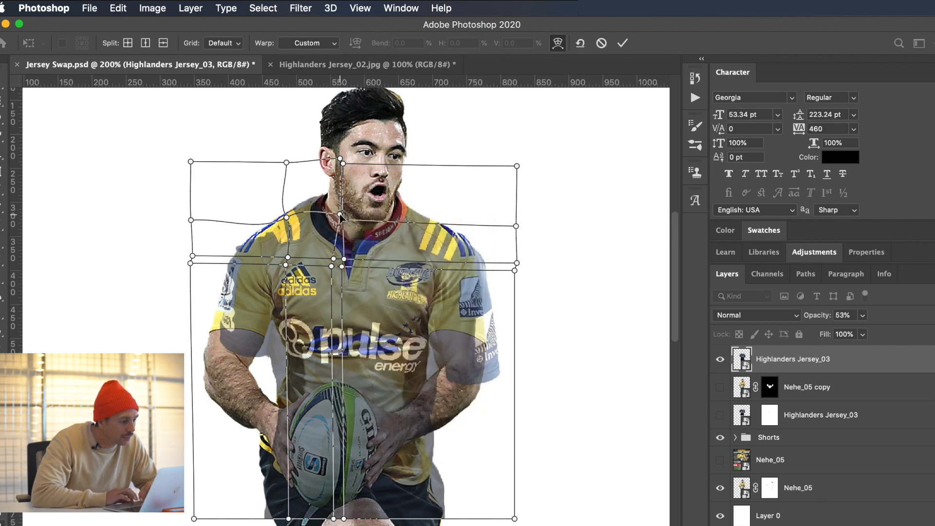
{"action": "left_click_drag", "start_coordinate": [342, 217], "coordinate": [339, 220]}
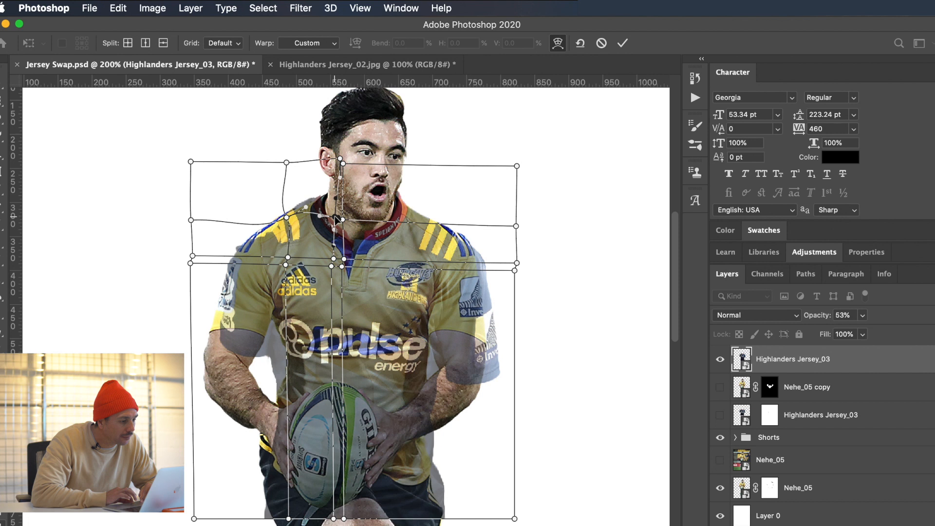
{"action": "right_click", "coordinate": [309, 234]}
{"action": "left_click", "coordinate": [334, 393]}
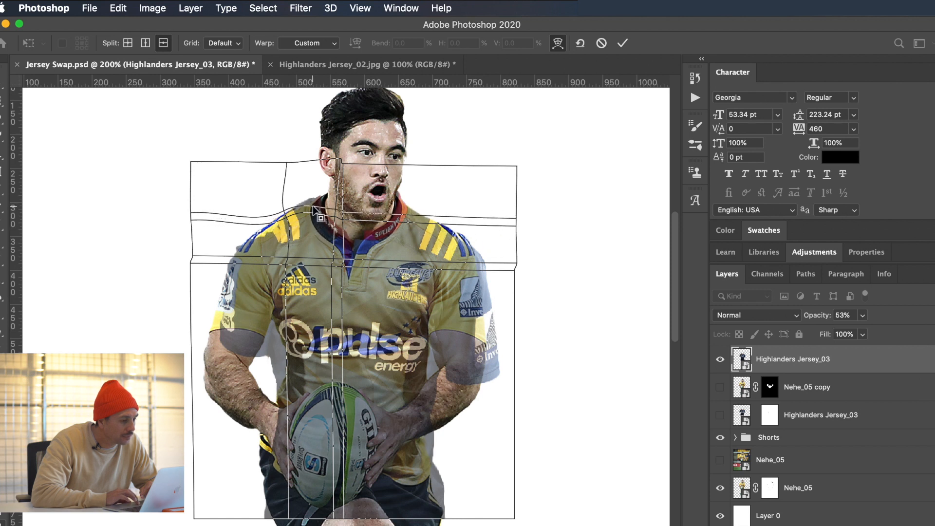
{"action": "left_click", "coordinate": [314, 224]}
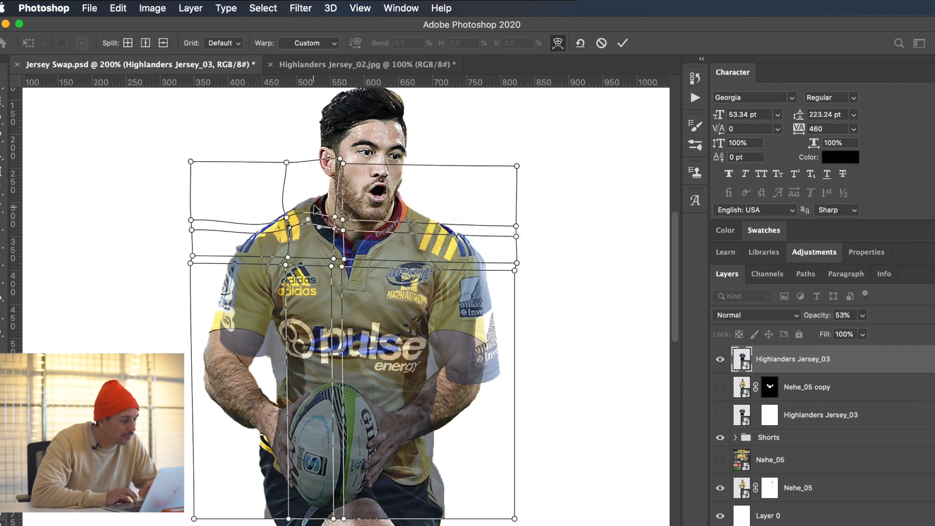
{"action": "left_click_drag", "start_coordinate": [317, 197], "coordinate": [322, 196]}
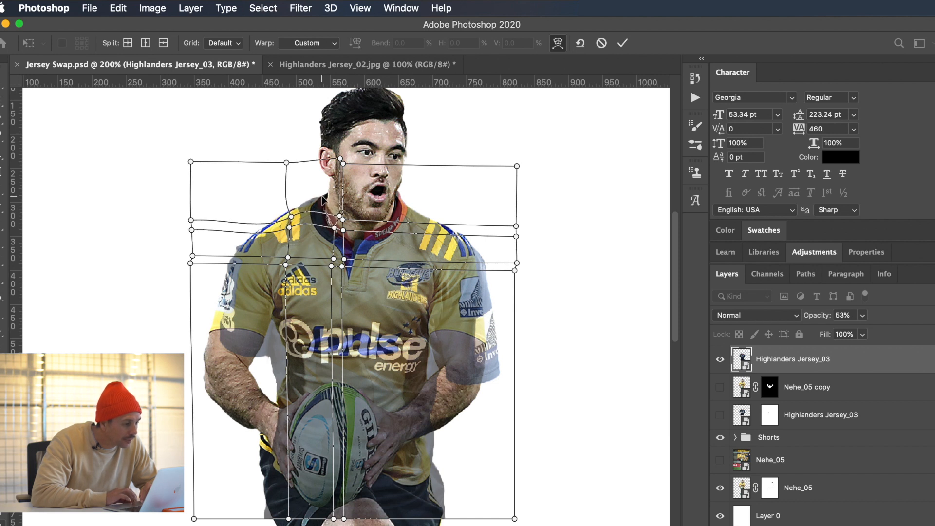
- Fine-tune the mesh around the collar and inner shoulder seam on the player's right side to follow his shirt
{"action": "right_click", "coordinate": [340, 219]}
{"action": "key", "text": "Escape"}
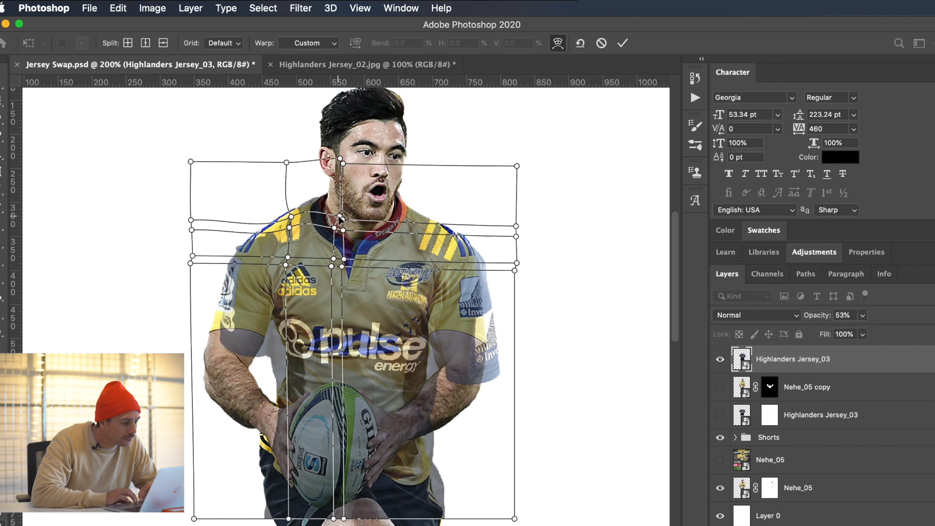
{"action": "left_click_drag", "start_coordinate": [338, 215], "coordinate": [335, 216]}
{"action": "left_click_drag", "start_coordinate": [302, 199], "coordinate": [305, 195]}
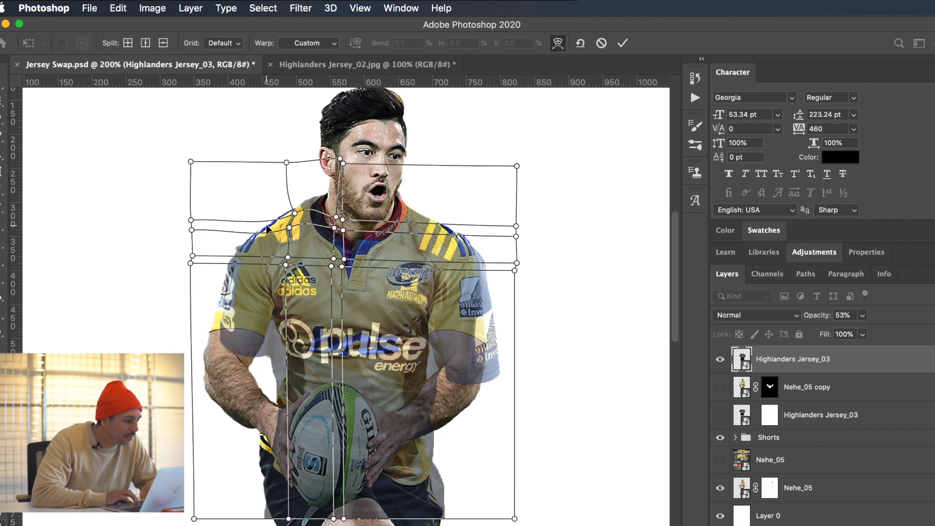
- Push the jersey's shoulder edges outward and slightly up on both sides to match the player's shoulders
{"action": "mouse_move", "coordinate": [266, 231]}
{"action": "left_mouse_down"}
{"action": "mouse_move", "coordinate": [247, 238]}
{"action": "mouse_move", "coordinate": [279, 220]}
{"action": "mouse_move", "coordinate": [285, 230]}
{"action": "mouse_move", "coordinate": [270, 236]}
{"action": "left_mouse_up"}
{"action": "key", "text": "super+z"}
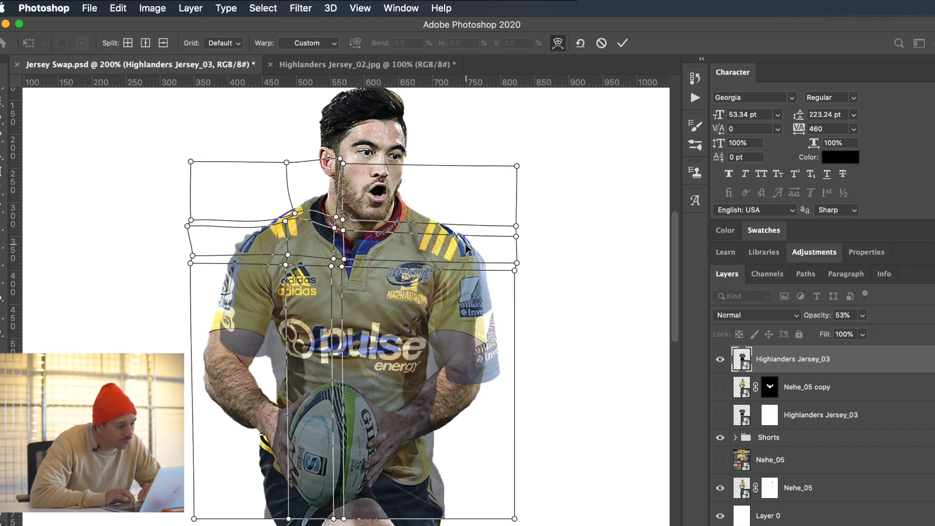
{"action": "left_click_drag", "start_coordinate": [463, 247], "coordinate": [473, 242]}
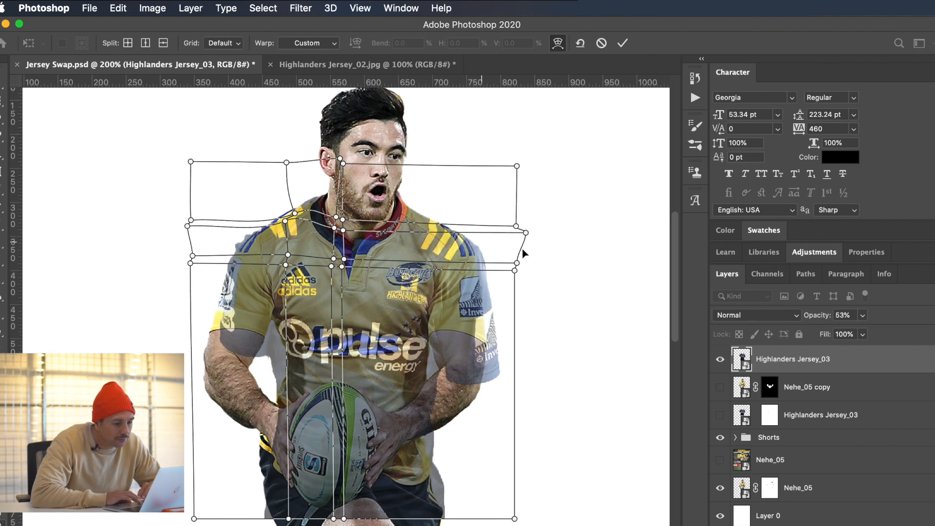
- Lower the jersey layer's opacity to 42% and pull the sleeve on the player's left side inward and down toward his arm
{"action": "mouse_move", "coordinate": [815, 318]}
{"action": "left_mouse_down"}
{"action": "mouse_move", "coordinate": [852, 323]}
{"action": "mouse_move", "coordinate": [814, 321]}
{"action": "left_mouse_up"}
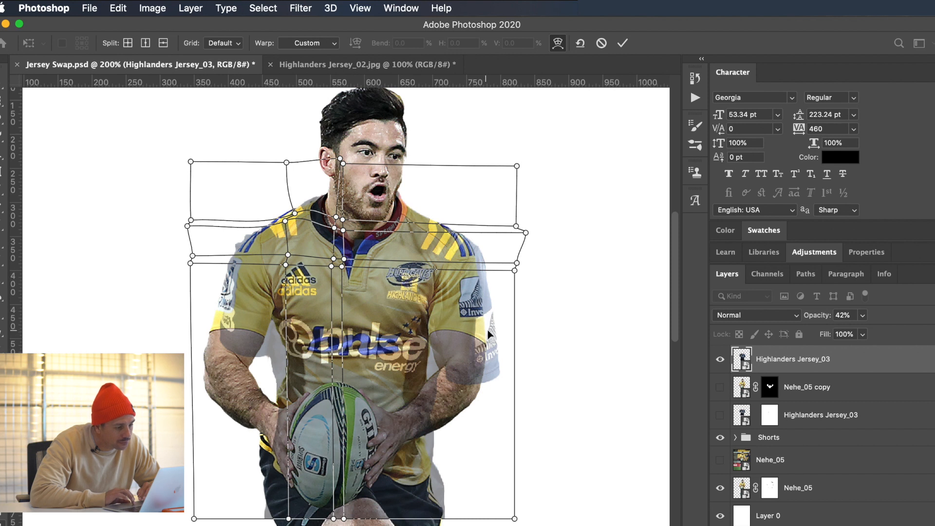
{"action": "left_click_drag", "start_coordinate": [508, 349], "coordinate": [504, 357]}
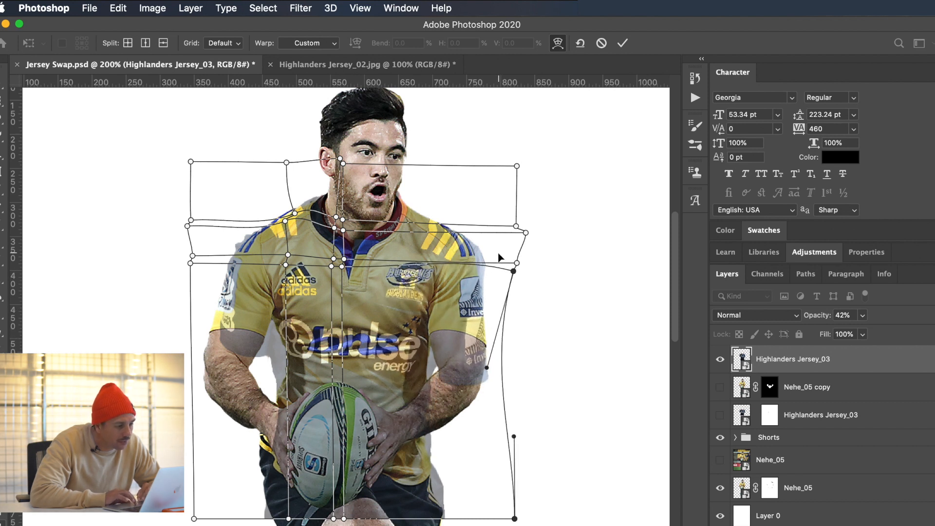
{"action": "left_click_drag", "start_coordinate": [495, 255], "coordinate": [484, 274]}
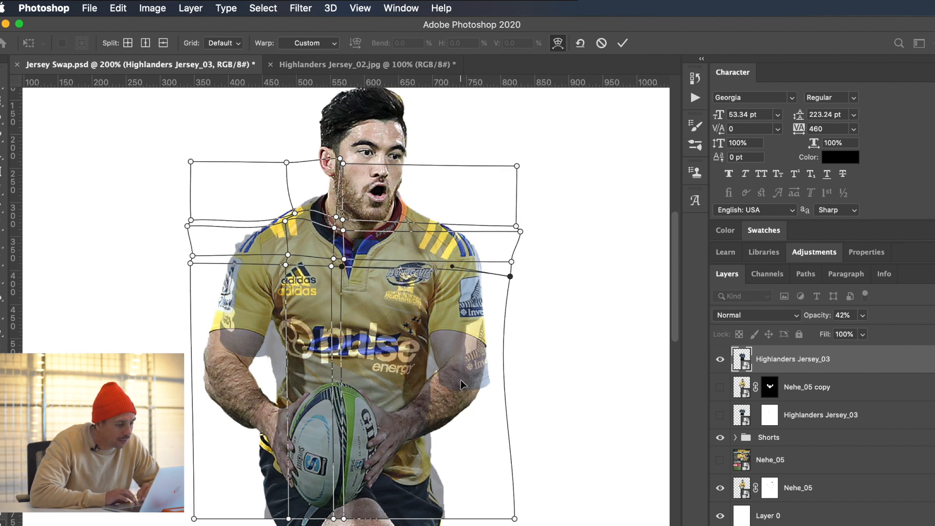
{"action": "left_click_drag", "start_coordinate": [458, 380], "coordinate": [458, 381]}
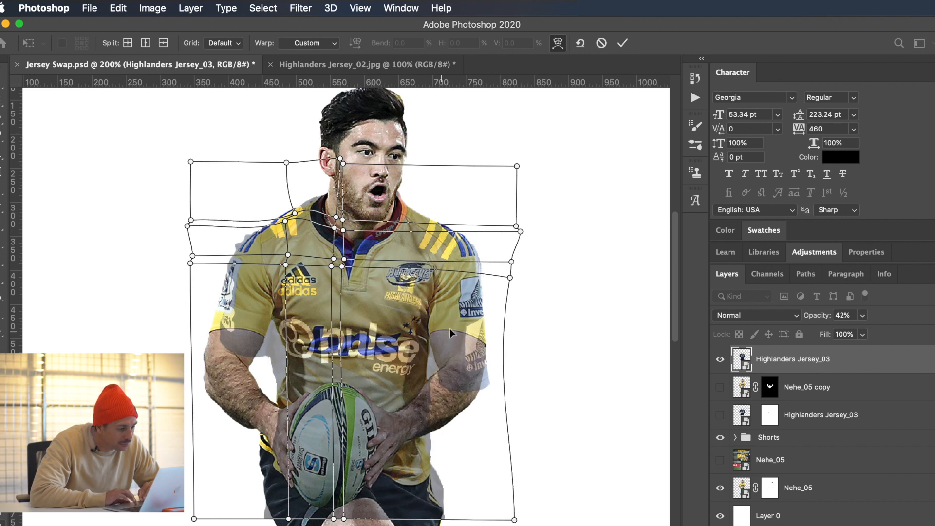
- Split the warp horizontally just below the chest logos and again across the sponsor lettering
{"action": "right_click", "coordinate": [451, 343]}
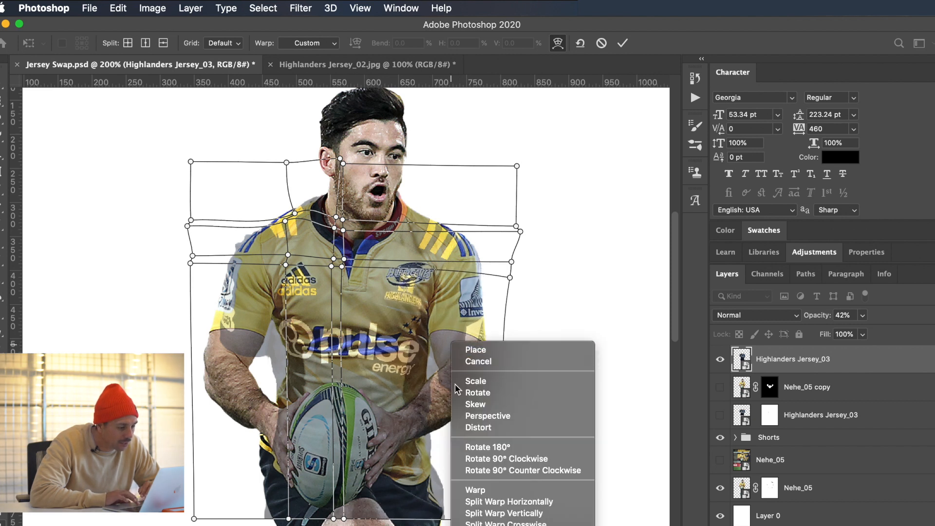
{"action": "left_click", "coordinate": [479, 499]}
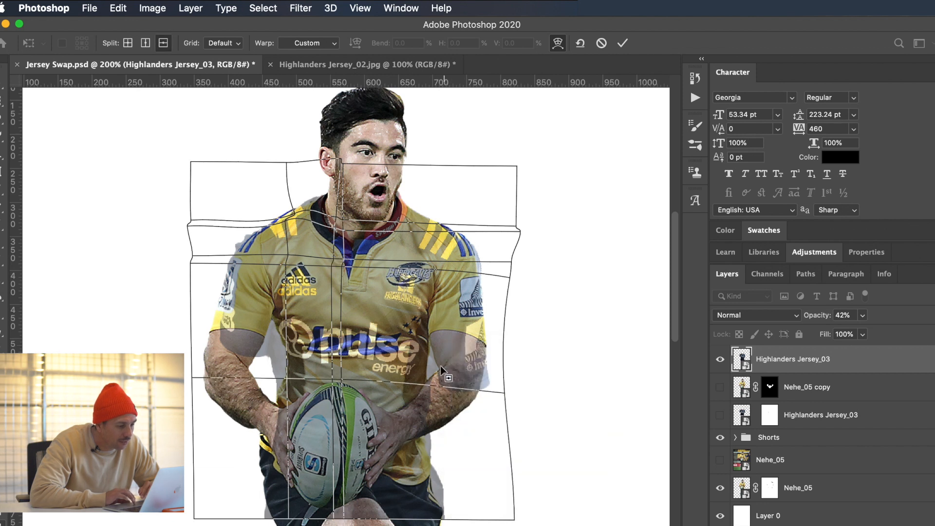
{"action": "left_click", "coordinate": [443, 304]}
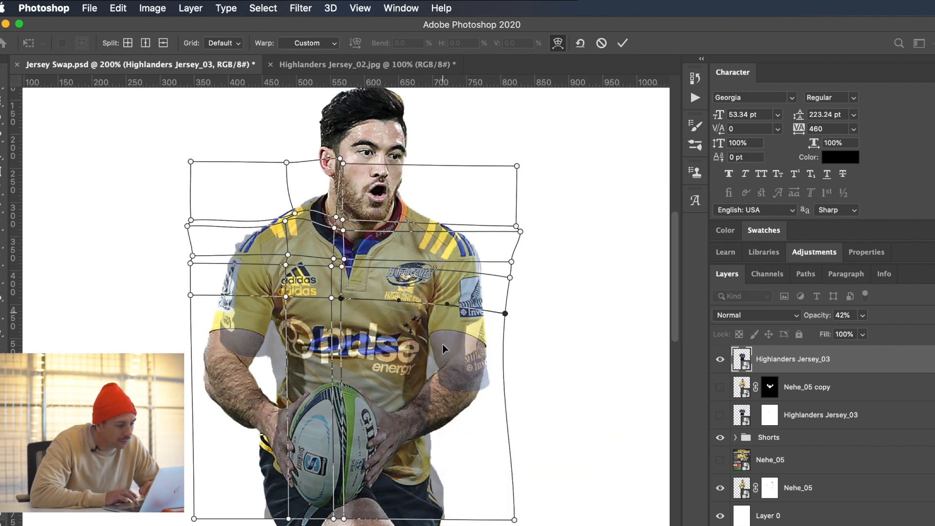
{"action": "right_click", "coordinate": [443, 370]}
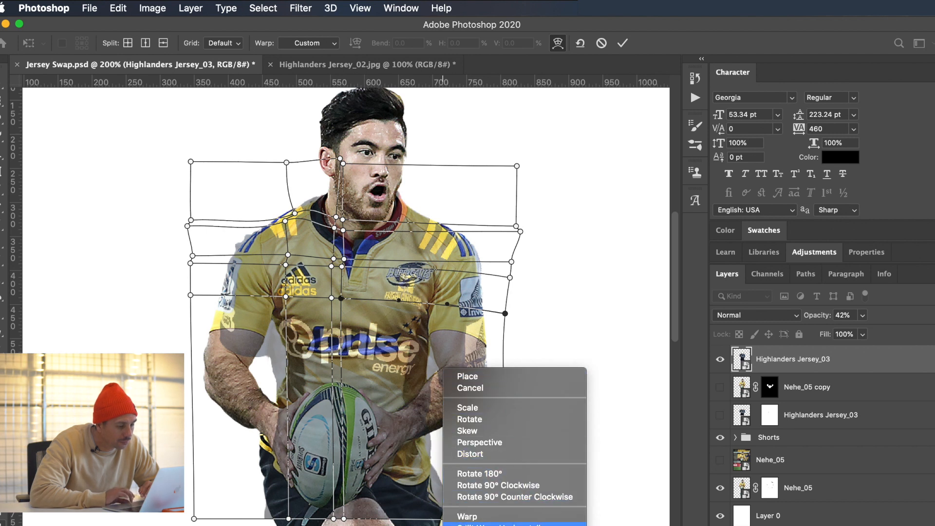
{"action": "left_click", "coordinate": [467, 524]}
{"action": "left_click", "coordinate": [438, 342]}
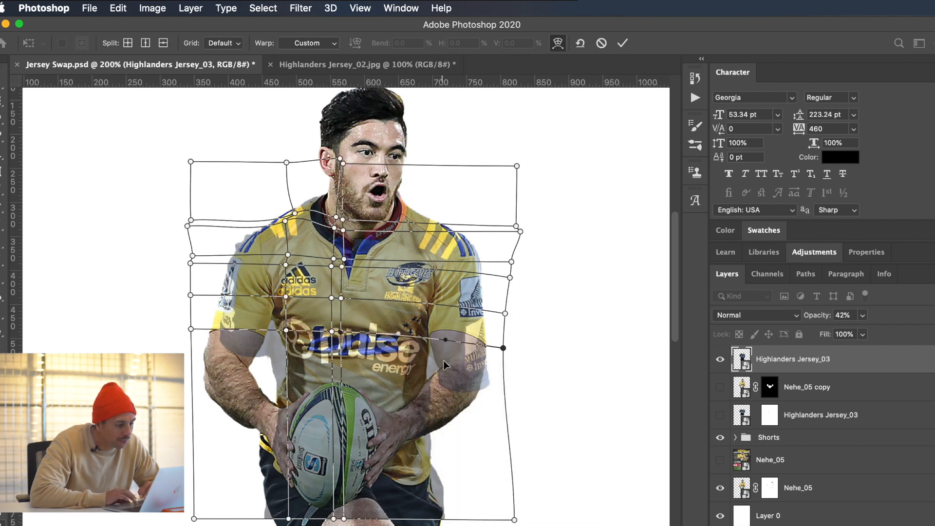
- Shift the sleeve on the player's left side upward in stages until its hem meets his own sleeve hem
{"action": "left_click_drag", "start_coordinate": [451, 375], "coordinate": [450, 367]}
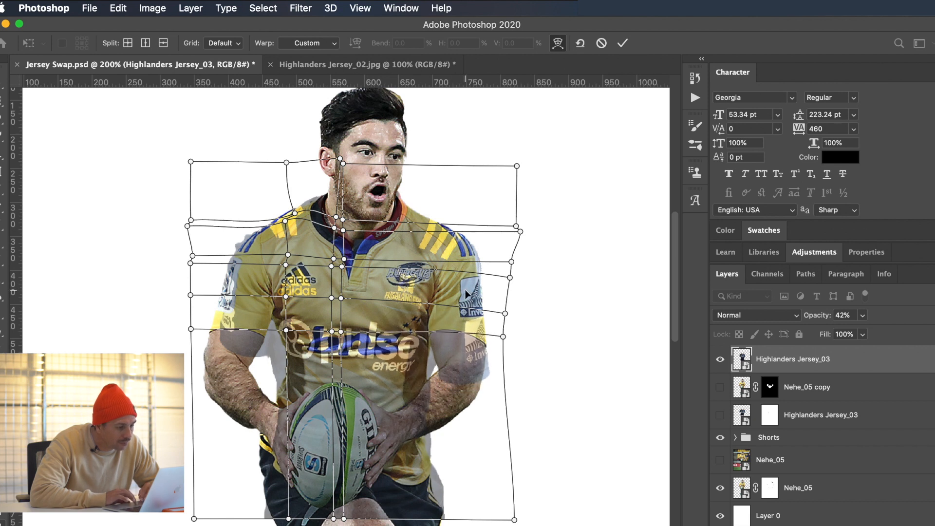
{"action": "left_click_drag", "start_coordinate": [466, 294], "coordinate": [466, 282]}
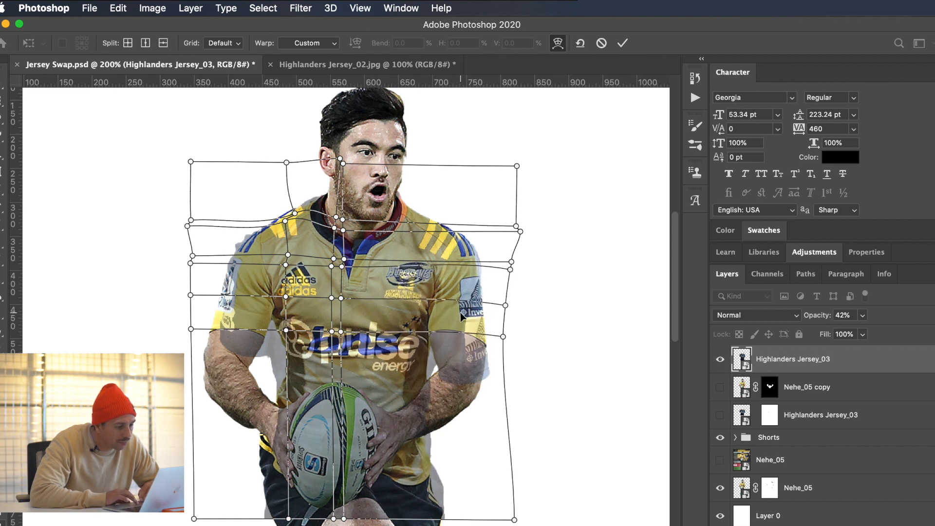
{"action": "left_click_drag", "start_coordinate": [452, 317], "coordinate": [451, 308]}
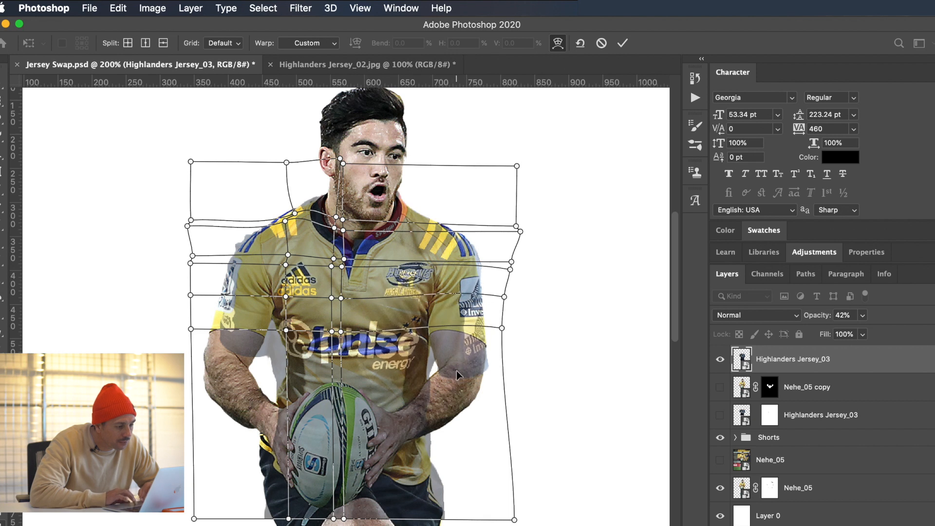
{"action": "left_click_drag", "start_coordinate": [453, 373], "coordinate": [453, 362]}
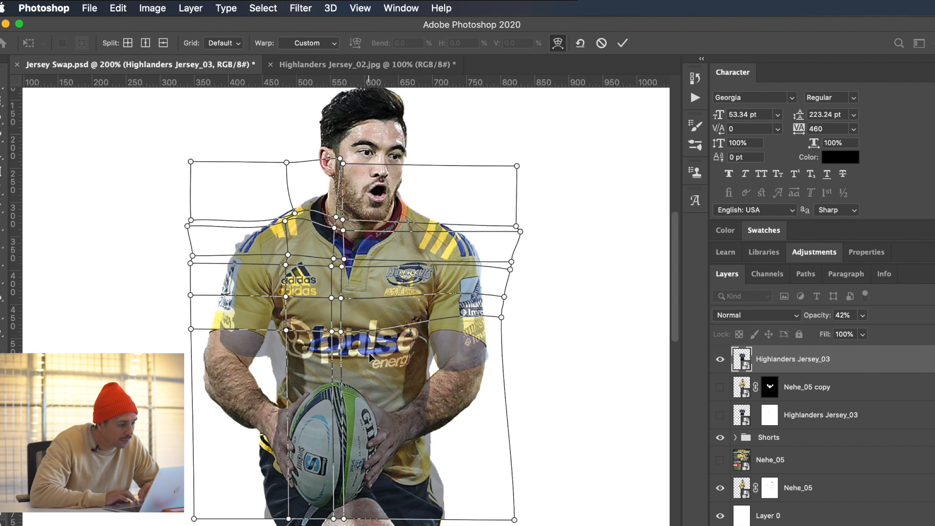
- Split the warp vertically through the adidas logo and move the sleeve on the player's right side outward and up
{"action": "left_click_drag", "start_coordinate": [229, 321], "coordinate": [225, 323]}
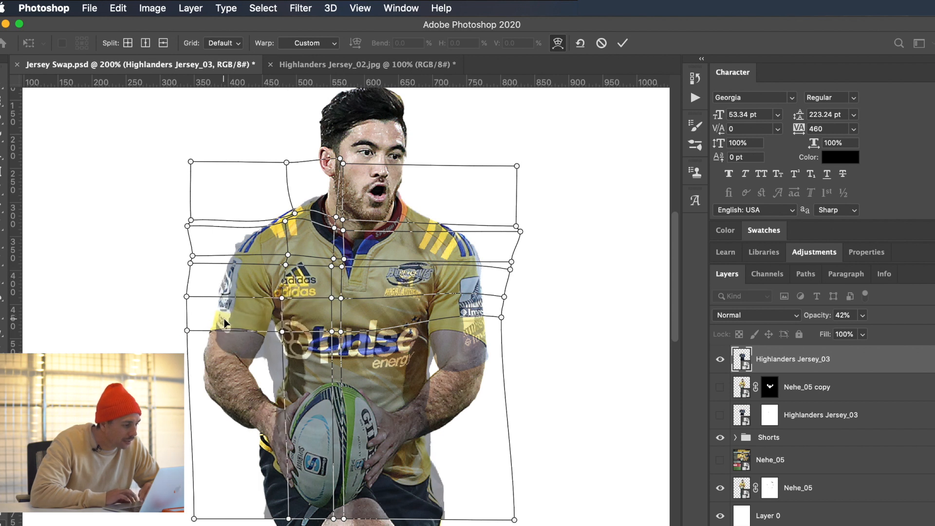
{"action": "right_click", "coordinate": [229, 344]}
{"action": "left_click", "coordinate": [263, 514]}
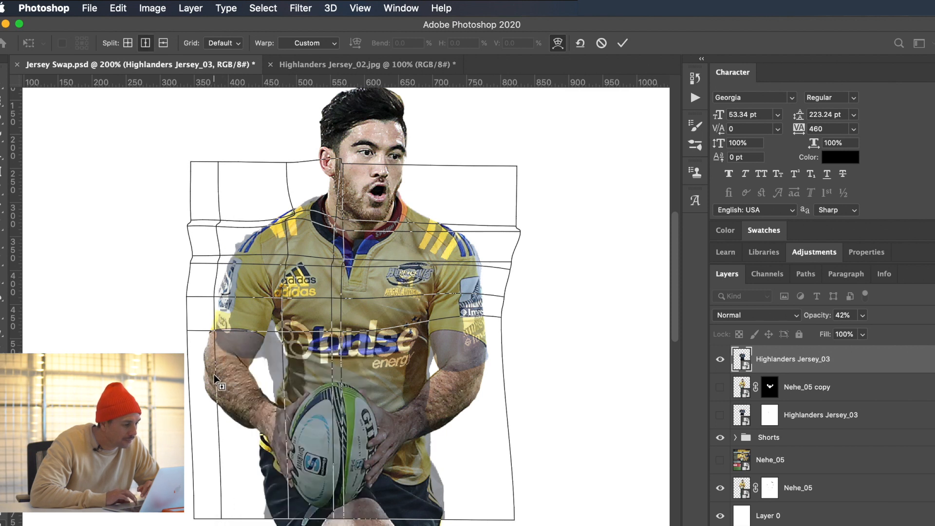
{"action": "left_click", "coordinate": [300, 379]}
{"action": "left_click_drag", "start_coordinate": [229, 352], "coordinate": [224, 342]}
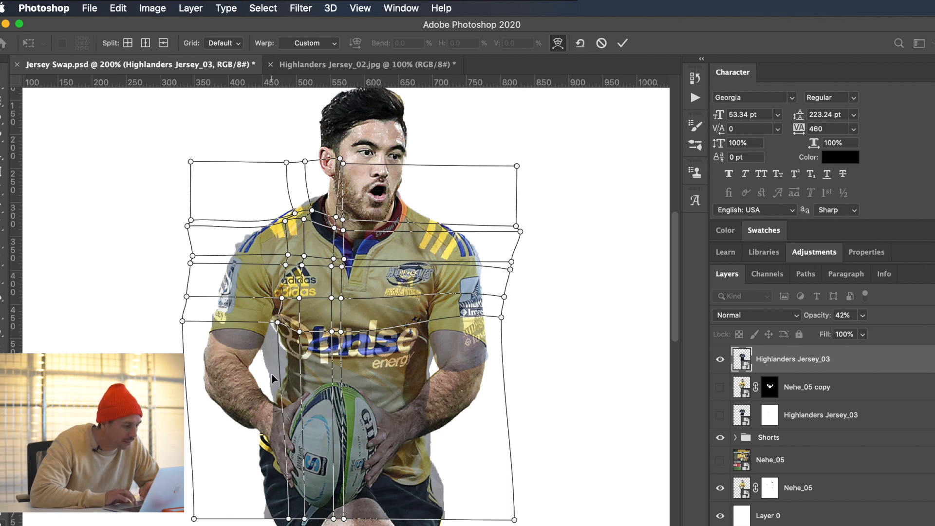
- Add a vertical warp split near the armpit on the player's right side and nudge the adjacent torso edge
{"action": "right_click", "coordinate": [247, 393]}
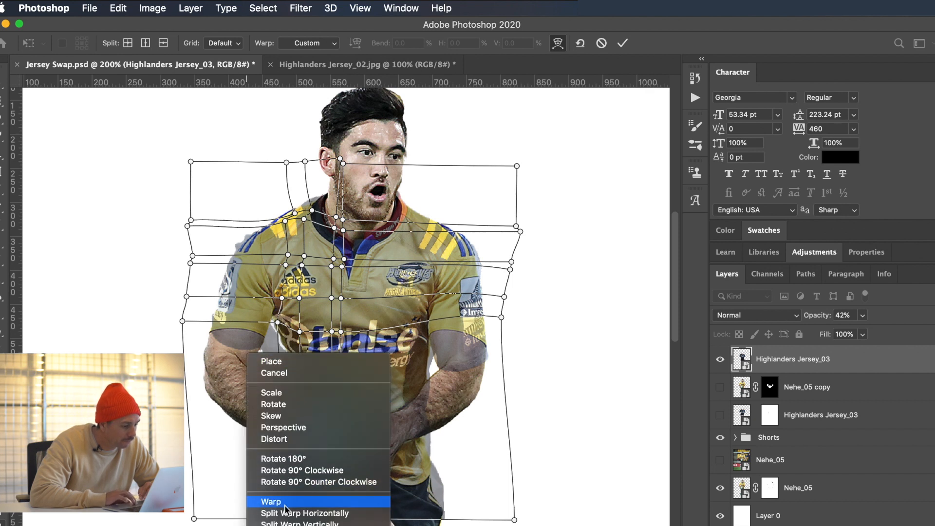
{"action": "left_click", "coordinate": [287, 523]}
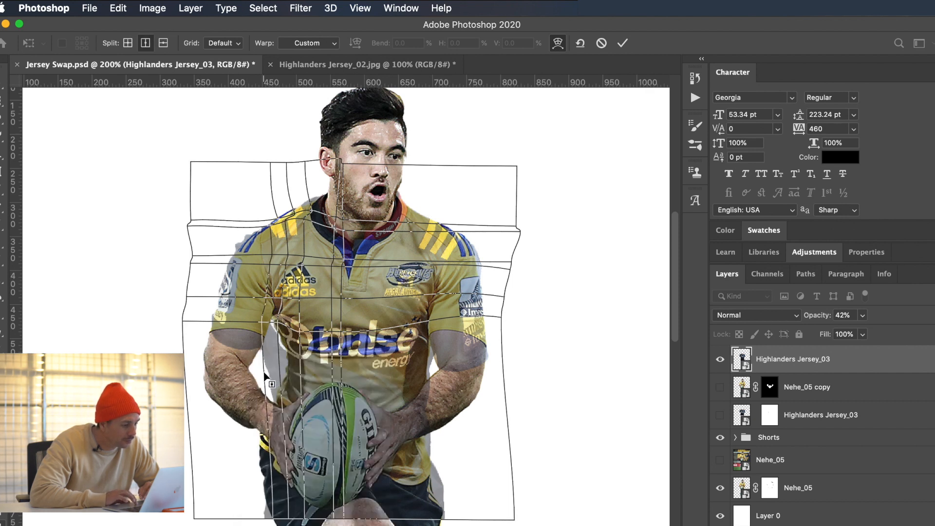
{"action": "left_click", "coordinate": [264, 373]}
{"action": "mouse_move", "coordinate": [283, 359]}
{"action": "left_mouse_down"}
{"action": "mouse_move", "coordinate": [293, 360]}
{"action": "mouse_move", "coordinate": [282, 357]}
{"action": "left_mouse_up"}
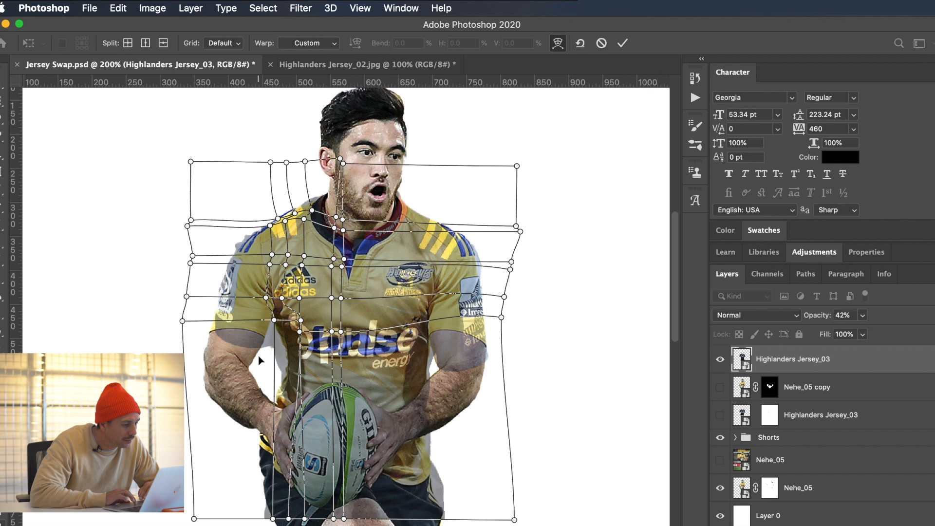
- Raise the sleeve hem on the player's right side, adjust the armpit area, and shift the sleeve opposite and sponsor lettering upward
{"action": "left_click_drag", "start_coordinate": [244, 335], "coordinate": [239, 328]}
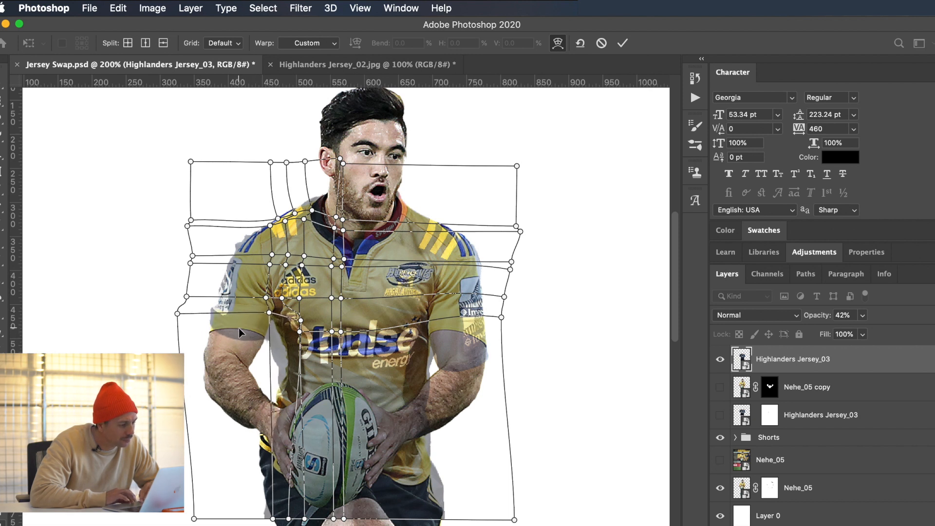
{"action": "left_click_drag", "start_coordinate": [247, 282], "coordinate": [250, 276]}
{"action": "left_click_drag", "start_coordinate": [448, 356], "coordinate": [443, 346]}
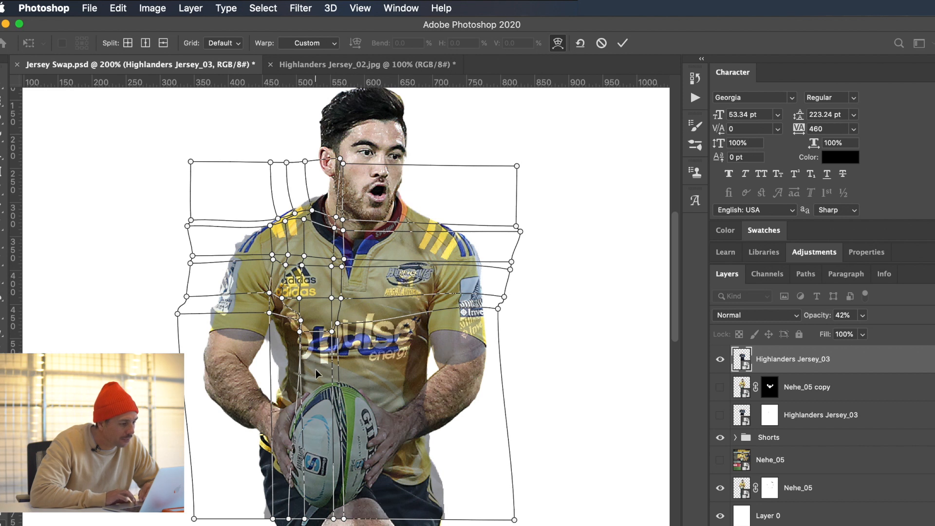
{"action": "left_click_drag", "start_coordinate": [316, 366], "coordinate": [314, 364]}
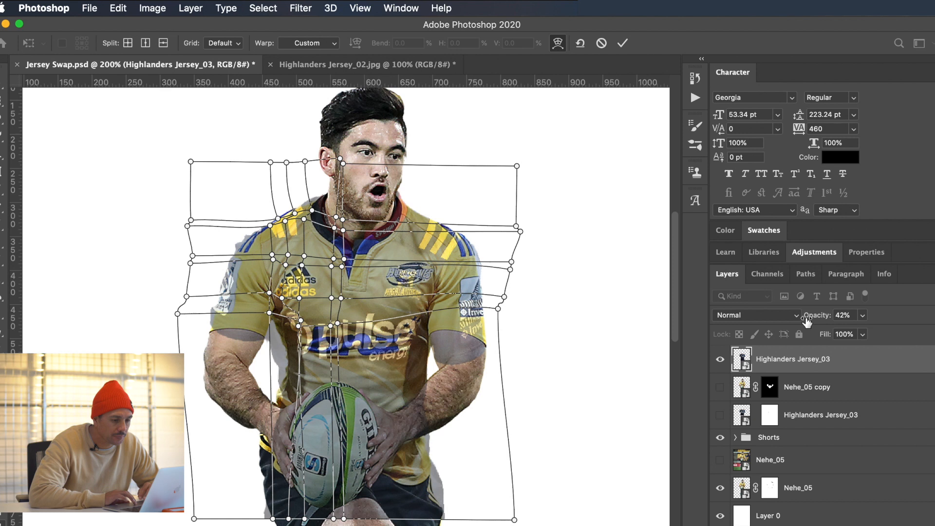
- Restore the jersey layer's opacity to 100% and nudge the sleeve and collar edges on the player's left side outward
{"action": "left_click_drag", "start_coordinate": [818, 322], "coordinate": [856, 323]}
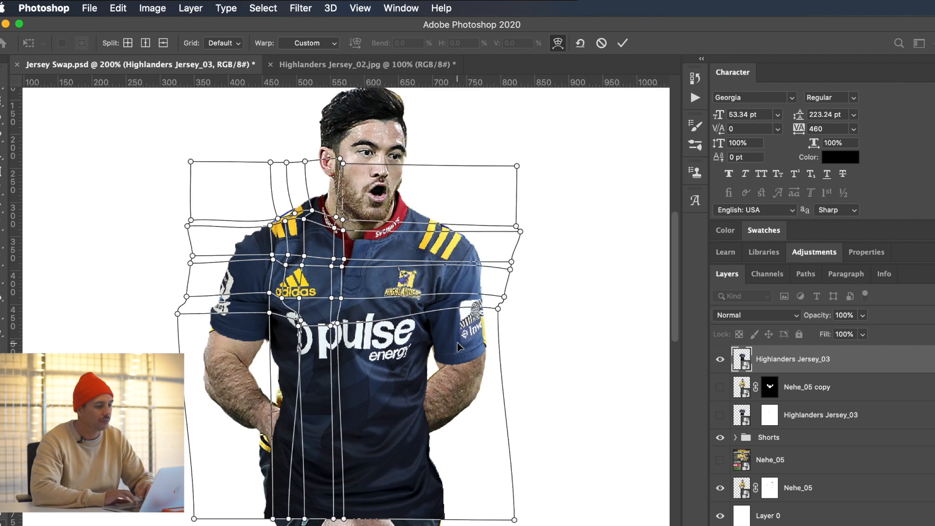
{"action": "left_click_drag", "start_coordinate": [483, 333], "coordinate": [488, 333]}
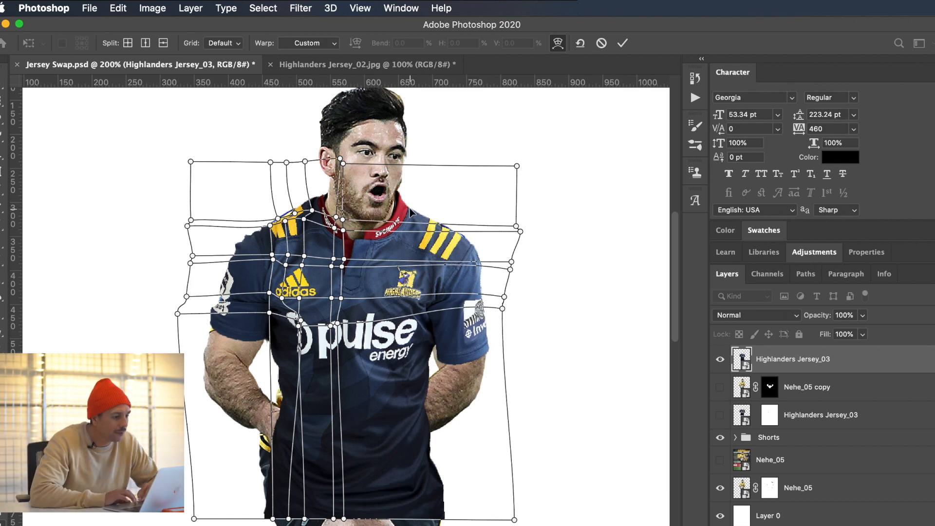
{"action": "left_click_drag", "start_coordinate": [403, 200], "coordinate": [405, 204]}
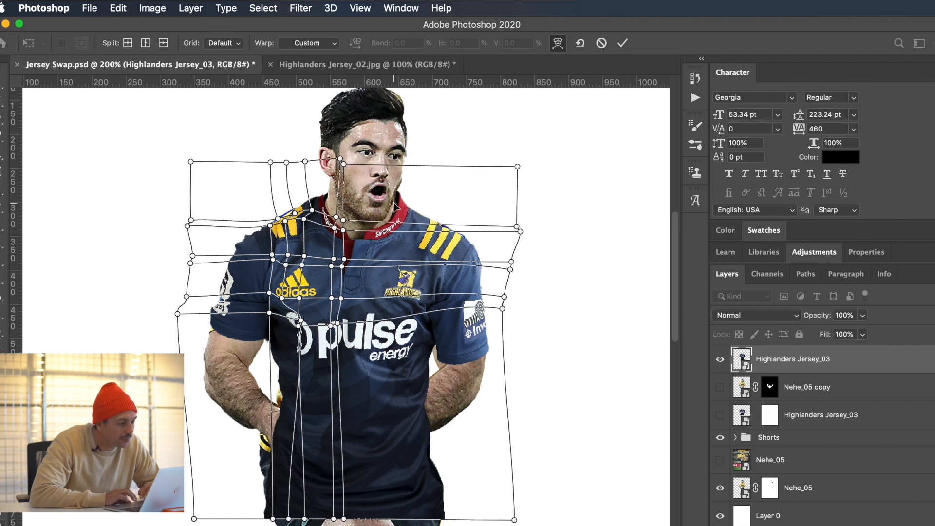
- Split the warp vertically beside the collar on the player's left side and nudge the collar edge there
{"action": "right_click", "coordinate": [396, 204]}
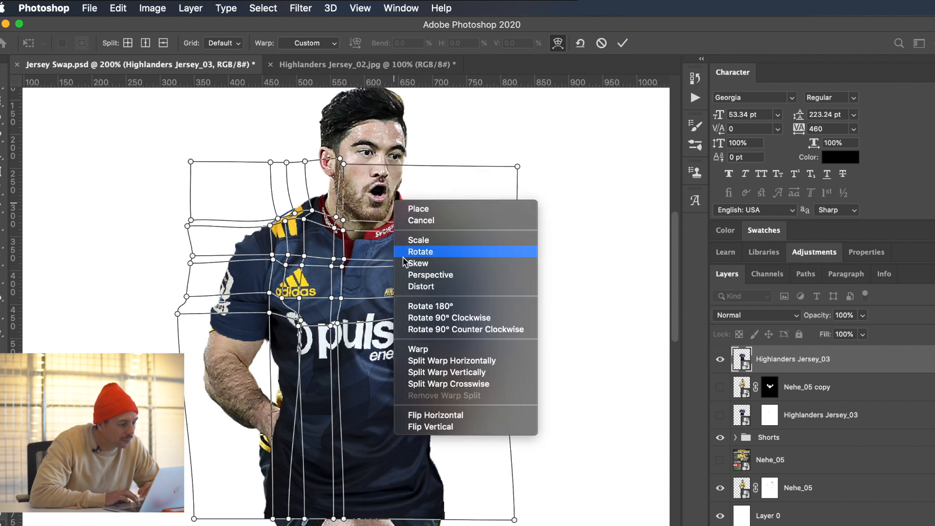
{"action": "left_click", "coordinate": [417, 370]}
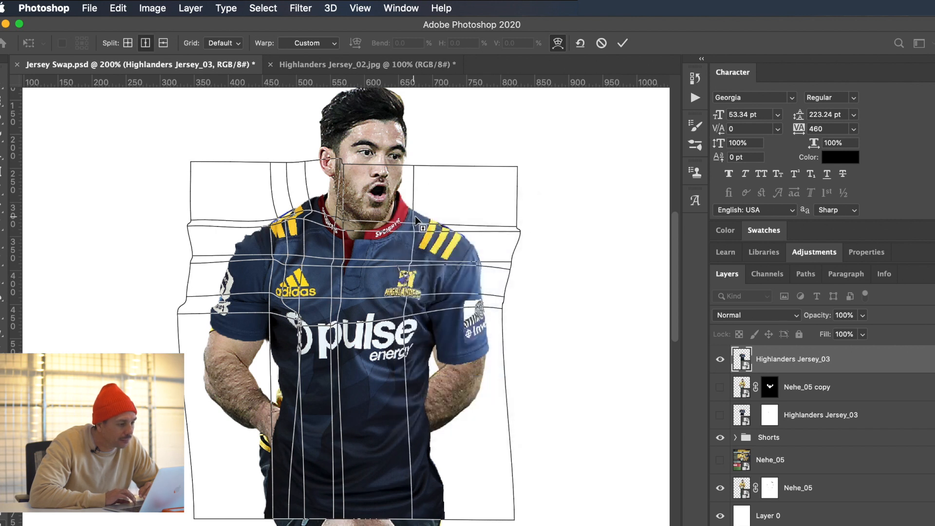
{"action": "left_click", "coordinate": [414, 214]}
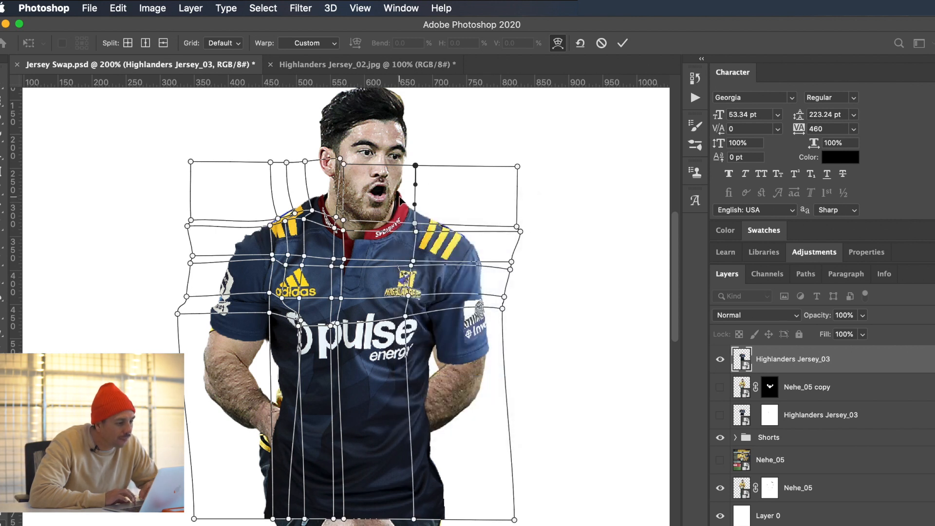
{"action": "left_click_drag", "start_coordinate": [399, 197], "coordinate": [400, 198]}
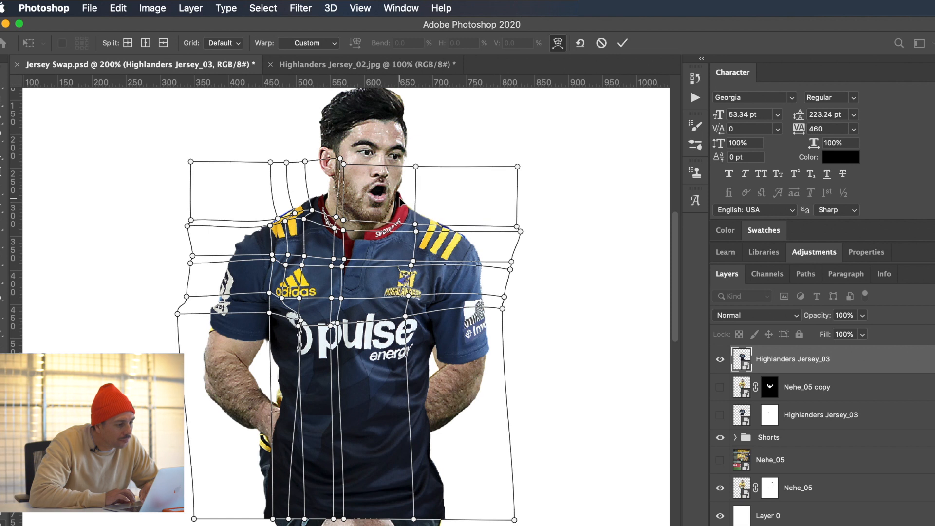
- Split the warp horizontally through the collar and fine-tune the collar edge on the player's left side
{"action": "right_click", "coordinate": [402, 199]}
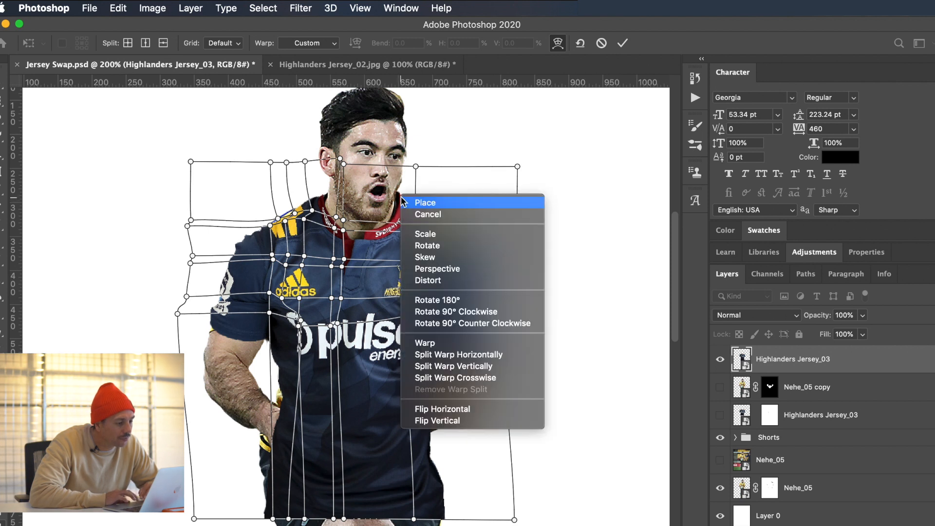
{"action": "left_click", "coordinate": [428, 354]}
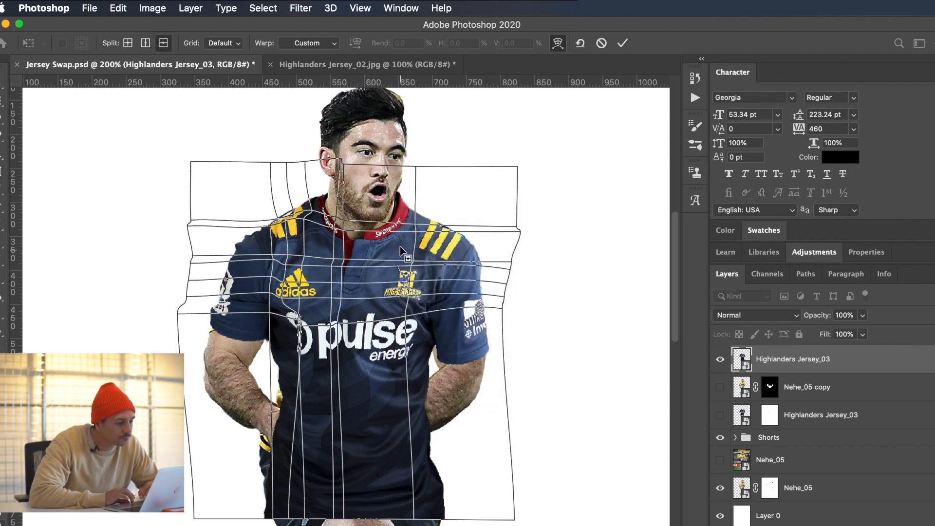
{"action": "left_click", "coordinate": [397, 220]}
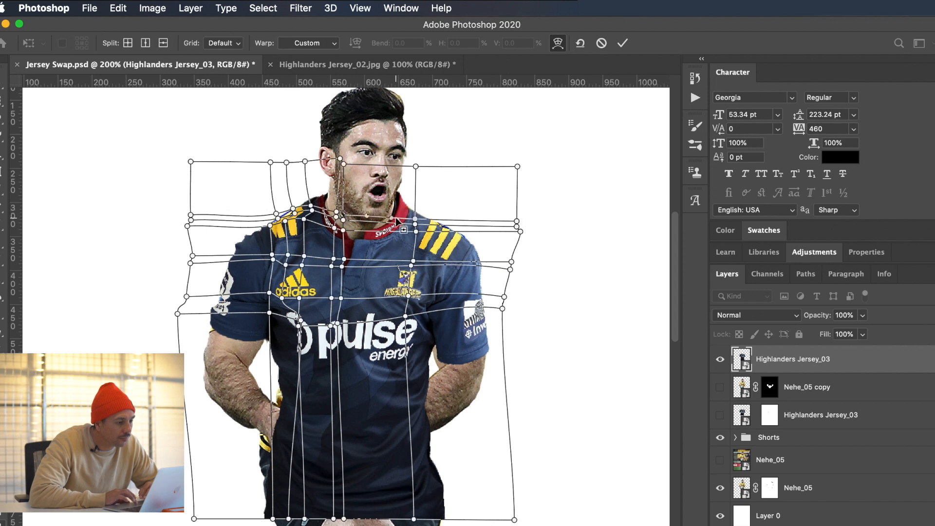
{"action": "left_click_drag", "start_coordinate": [397, 197], "coordinate": [395, 195]}
{"action": "left_click", "coordinate": [413, 167]}
{"action": "left_click_drag", "start_coordinate": [413, 168], "coordinate": [414, 169]}
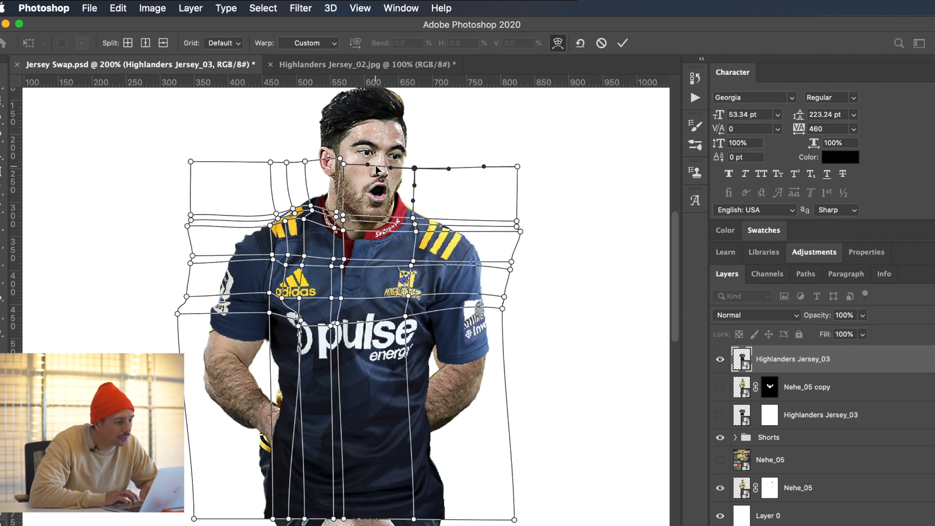
{"action": "left_click_drag", "start_coordinate": [389, 165], "coordinate": [381, 176]}
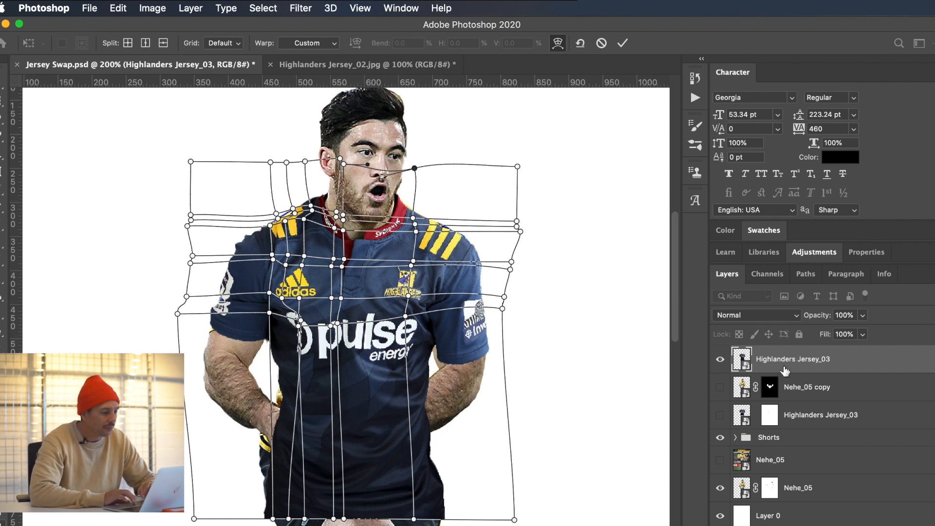
- Lower the jersey layer's opacity to 60% and pull the lower torso edge on the player's right side outward
{"action": "left_click_drag", "start_coordinate": [815, 315], "coordinate": [790, 312]}
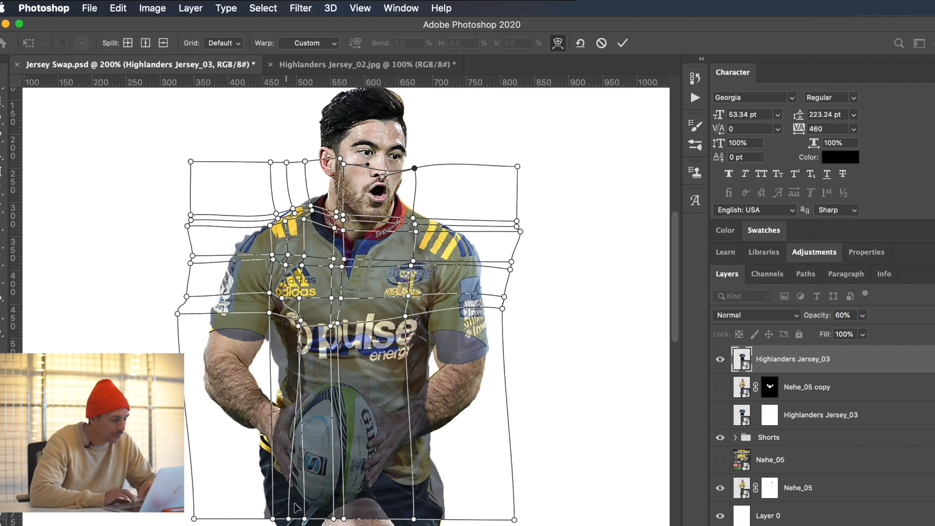
{"action": "mouse_move", "coordinate": [220, 519]}
{"action": "left_mouse_down"}
{"action": "mouse_move", "coordinate": [217, 496]}
{"action": "mouse_move", "coordinate": [201, 506]}
{"action": "mouse_move", "coordinate": [217, 516]}
{"action": "left_mouse_up"}
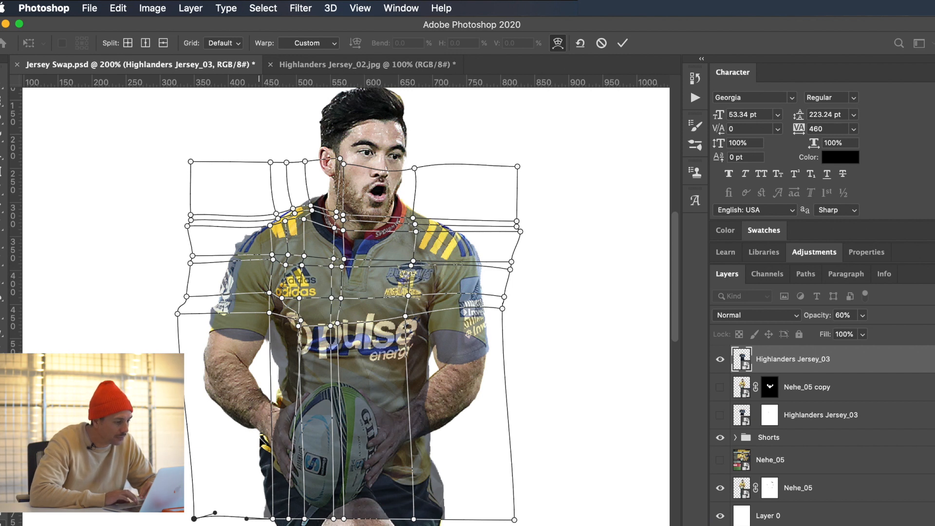
{"action": "left_click_drag", "start_coordinate": [271, 435], "coordinate": [261, 427]}
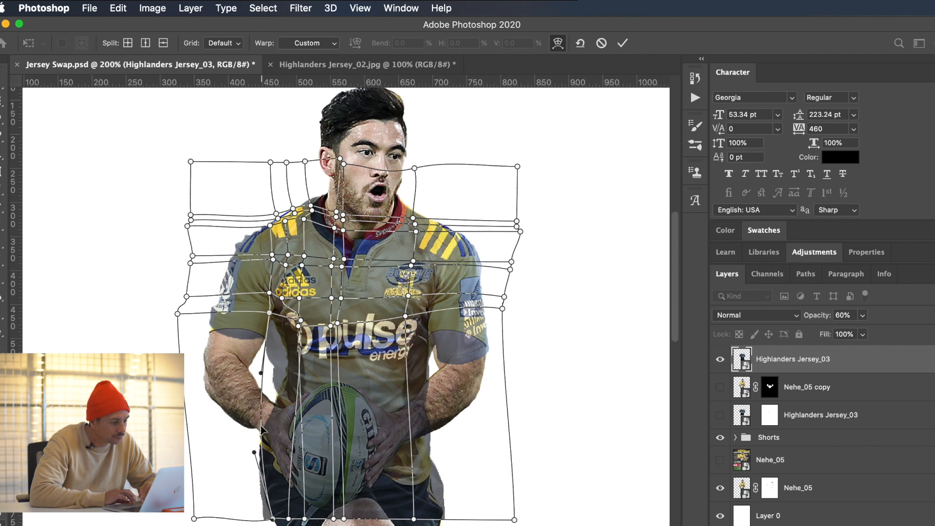
- Raise the jersey's bottom hem along its whole width to match the original shirt's hem
{"action": "right_click", "coordinate": [442, 490]}
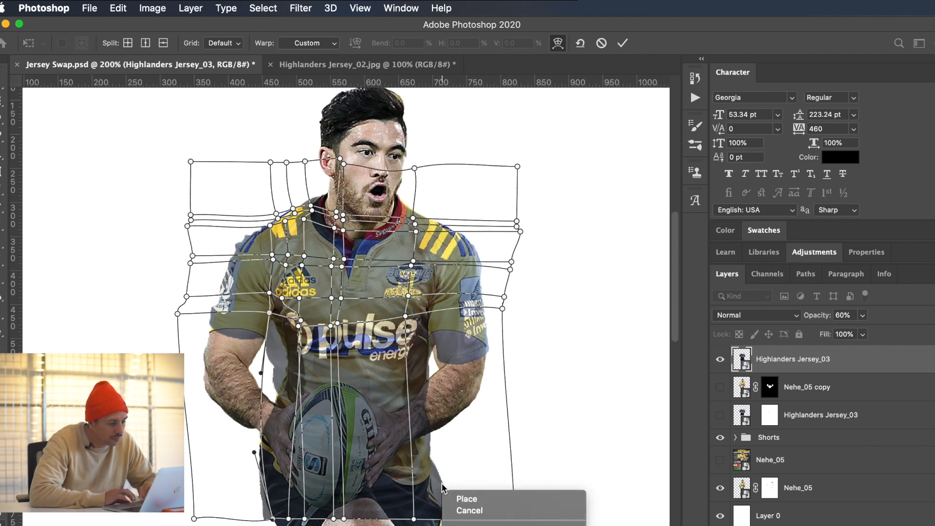
{"action": "left_click", "coordinate": [427, 489]}
{"action": "left_click_drag", "start_coordinate": [442, 489], "coordinate": [434, 472]}
{"action": "left_click_drag", "start_coordinate": [366, 499], "coordinate": [341, 480]}
{"action": "left_click_drag", "start_coordinate": [275, 485], "coordinate": [275, 477]}
{"action": "left_click_drag", "start_coordinate": [325, 501], "coordinate": [282, 472]}
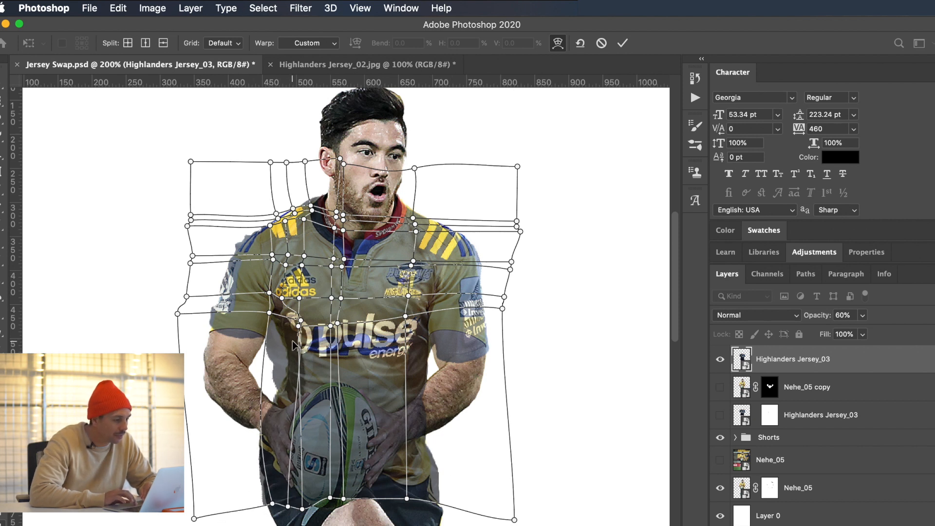
- Reshape the waist edge and sleeve hem on the player's right side to follow the original shirt
{"action": "left_click_drag", "start_coordinate": [295, 344], "coordinate": [274, 419]}
{"action": "left_click_drag", "start_coordinate": [281, 335], "coordinate": [282, 337]}
{"action": "left_click_drag", "start_coordinate": [205, 323], "coordinate": [204, 326]}
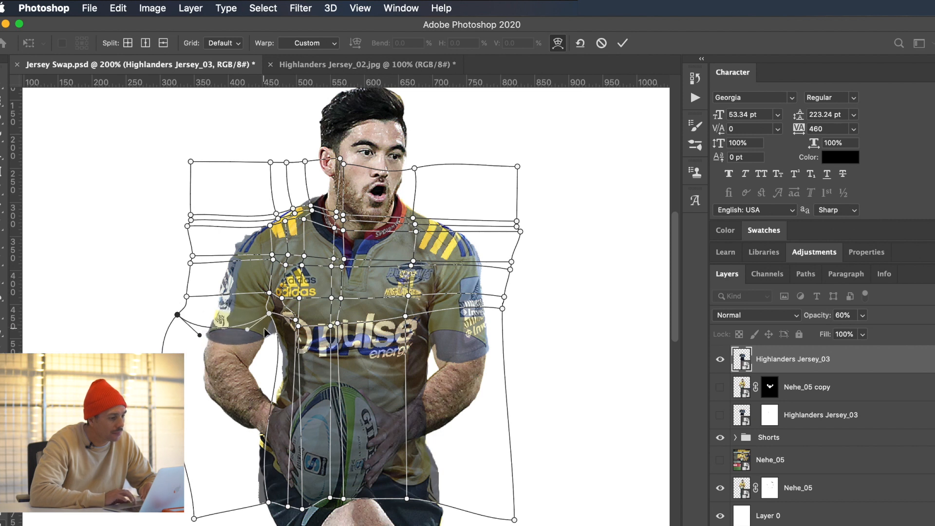
{"action": "left_click_drag", "start_coordinate": [264, 330], "coordinate": [256, 320]}
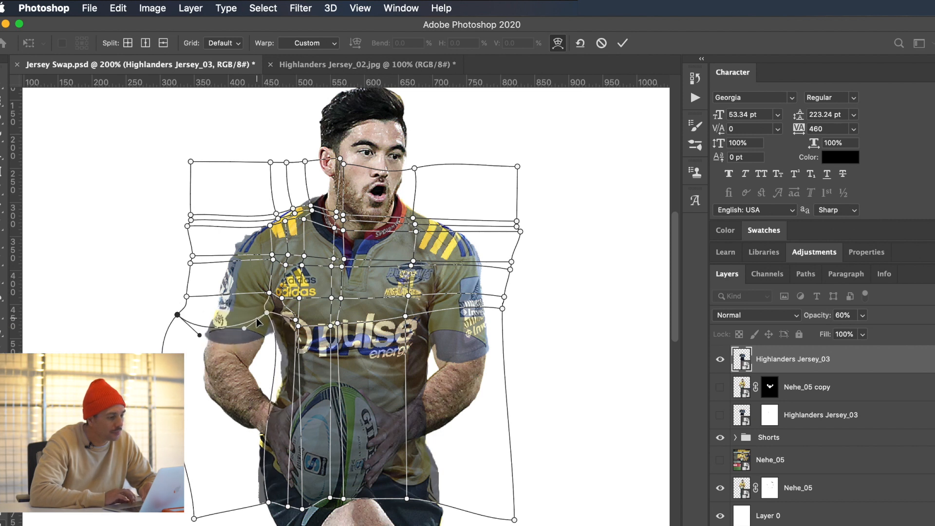
{"action": "left_click", "coordinate": [205, 338]}
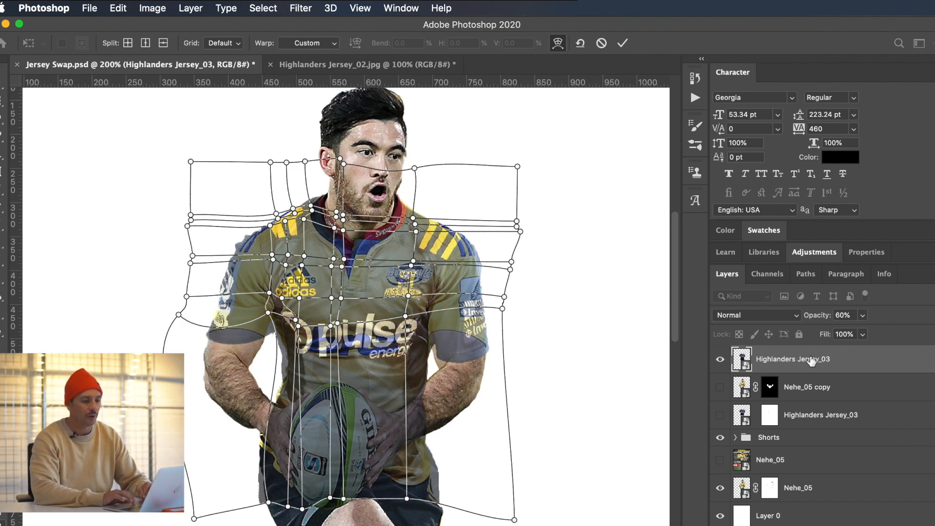
- Check the jersey at full opacity, set its opacity to 62%, and adjust the sleeve hem on the player's left side
{"action": "left_click_drag", "start_coordinate": [817, 321], "coordinate": [924, 336]}
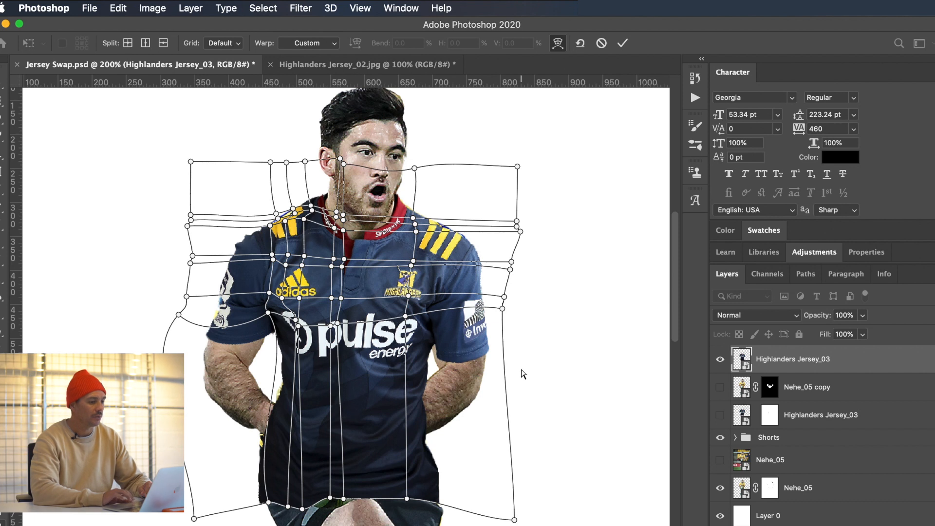
{"action": "left_click_drag", "start_coordinate": [823, 320], "coordinate": [791, 321]}
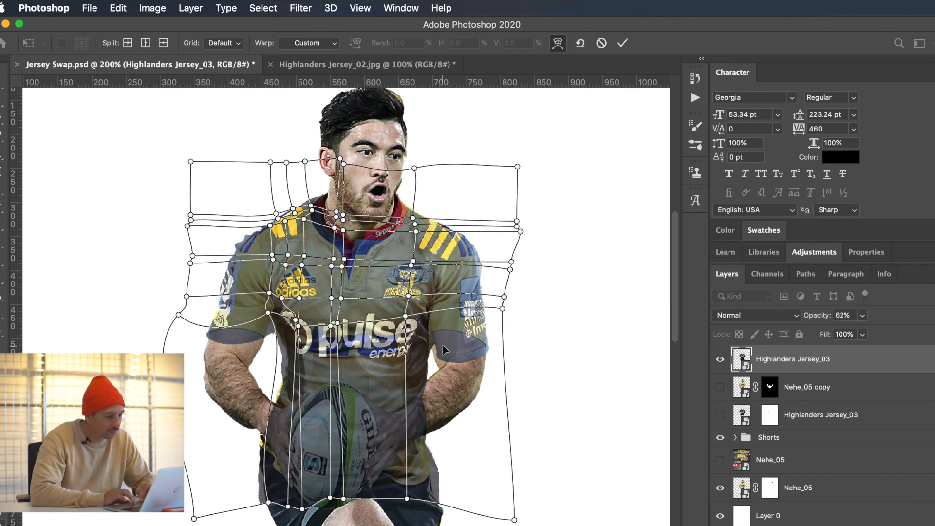
{"action": "left_click_drag", "start_coordinate": [437, 354], "coordinate": [434, 355]}
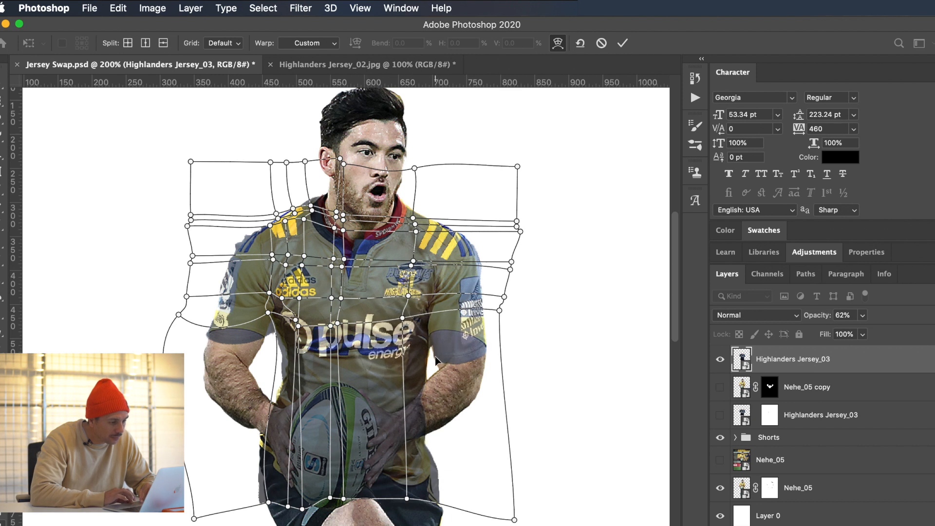
{"action": "left_click", "coordinate": [500, 343]}
{"action": "left_click_drag", "start_coordinate": [500, 343], "coordinate": [503, 341]}
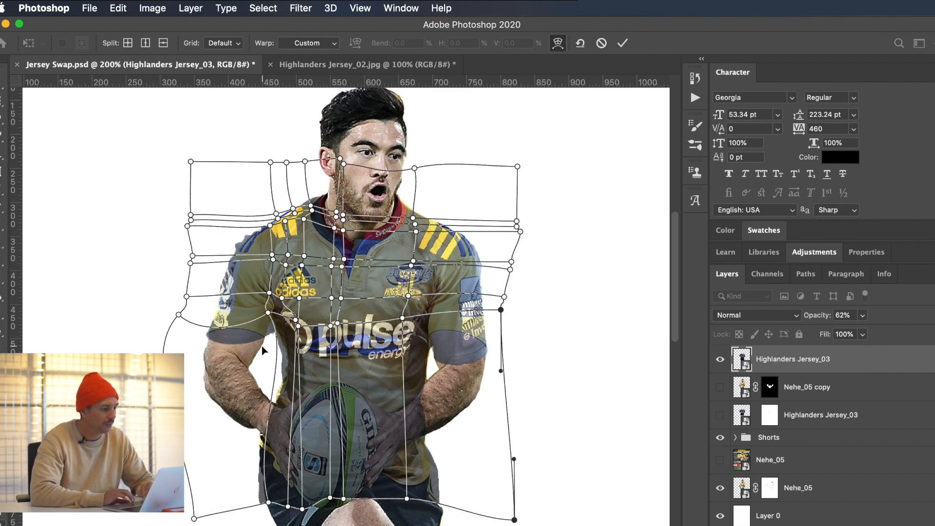
- Nudge the torso edge below the armpit on the player's right side and commit the warp
{"action": "left_click_drag", "start_coordinate": [275, 324], "coordinate": [281, 333]}
{"action": "key", "text": "super+z"}
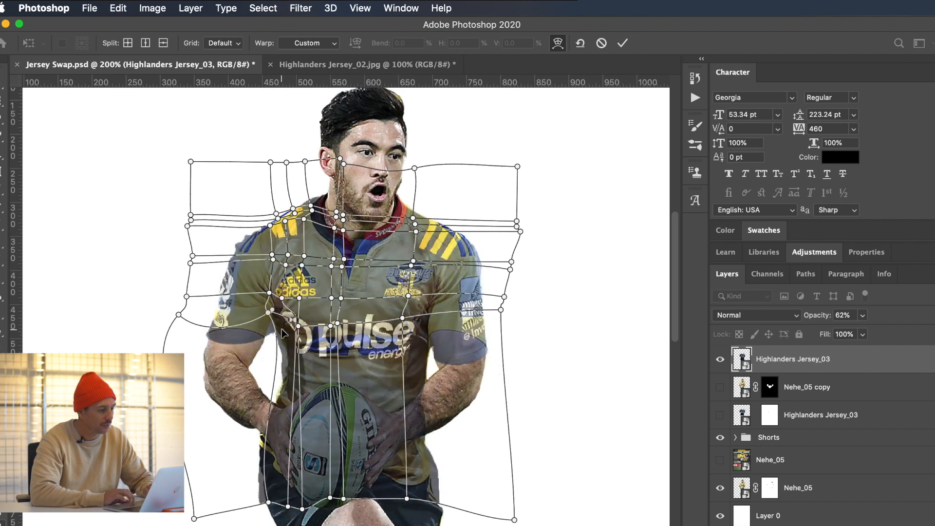
{"action": "mouse_move", "coordinate": [279, 352]}
{"action": "left_mouse_down"}
{"action": "mouse_move", "coordinate": [275, 342]}
{"action": "mouse_move", "coordinate": [276, 351]}
{"action": "left_mouse_up"}
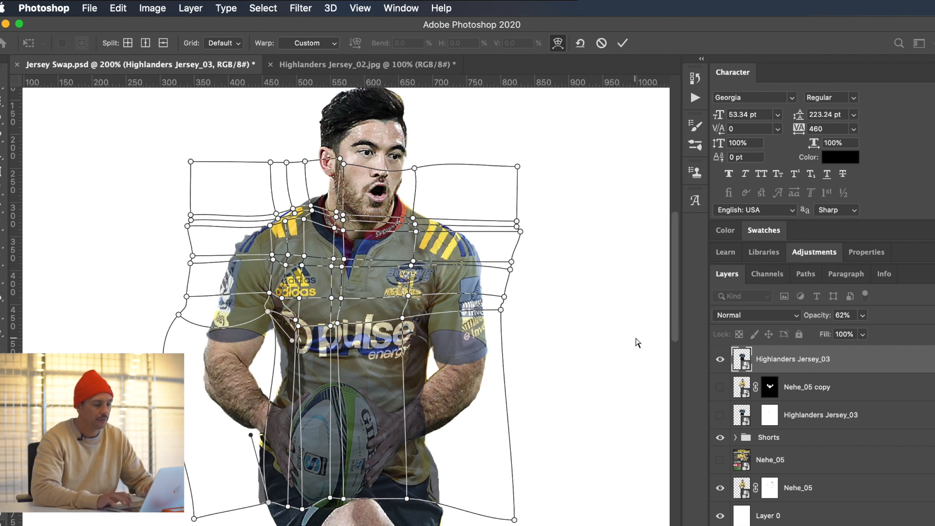
{"action": "key", "text": "Return"}
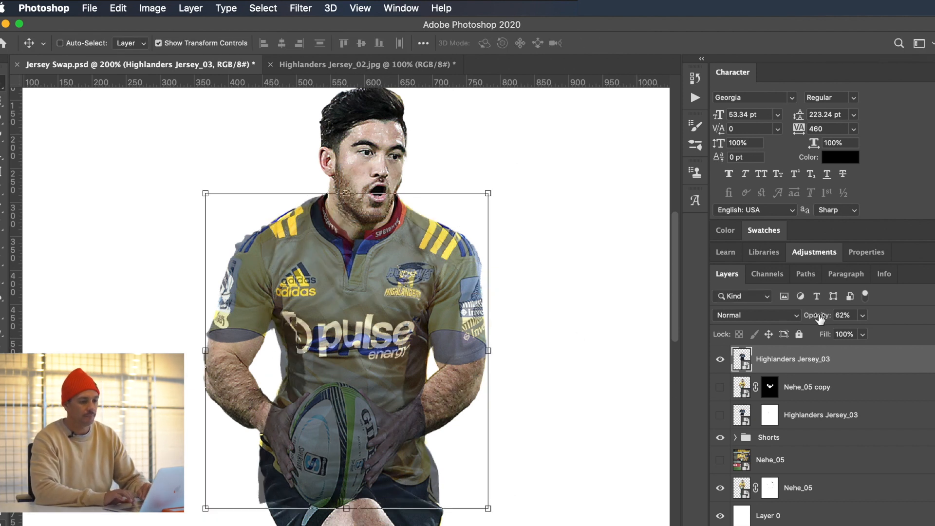
- Restore the jersey's opacity to 100%, show the Nehe_05 copy layer, and place the Highlanders Jersey_03 layer directly beneath it
{"action": "key", "text": "0"}
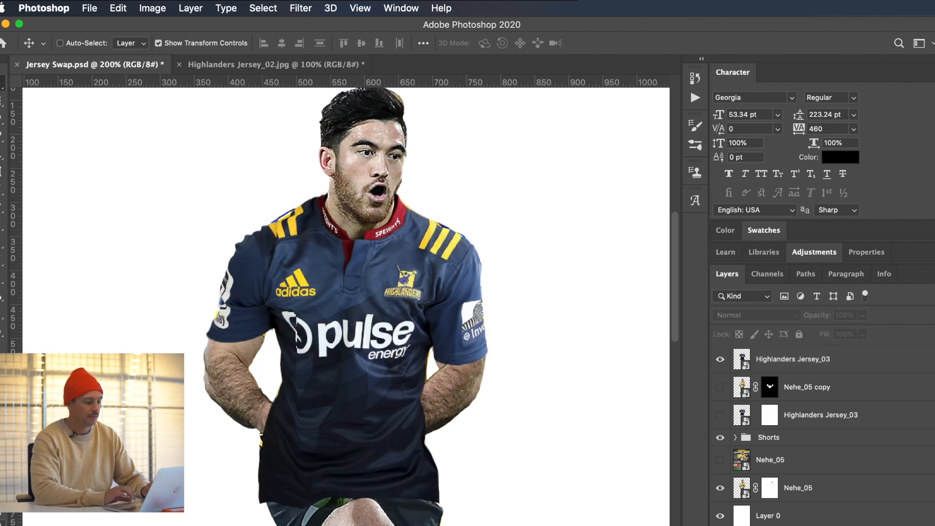
{"action": "key", "text": "super+minus"}
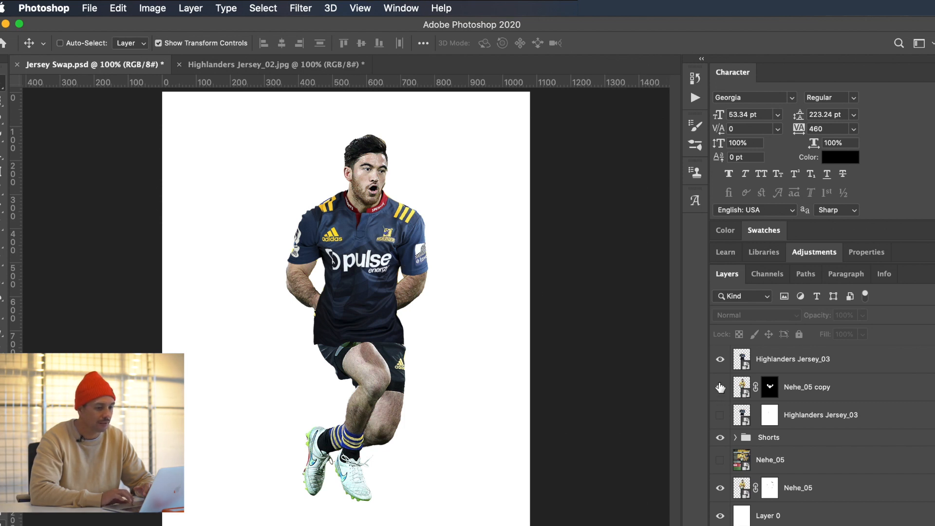
{"action": "left_click_drag", "start_coordinate": [854, 365], "coordinate": [855, 409]}
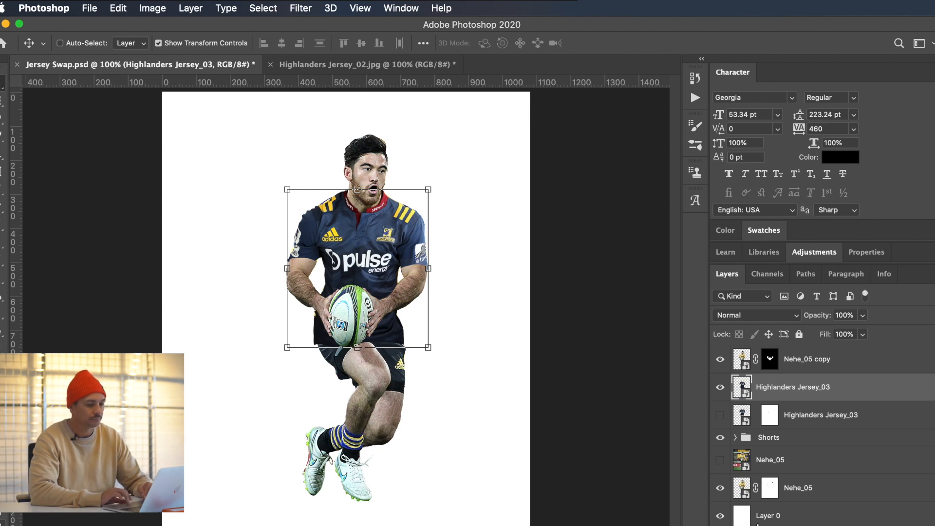
- Compare the original yellow shirt with the swapped jersey by toggling the jersey and Nehe_05 copy layers' visibility
{"action": "left_click", "coordinate": [758, 520]}
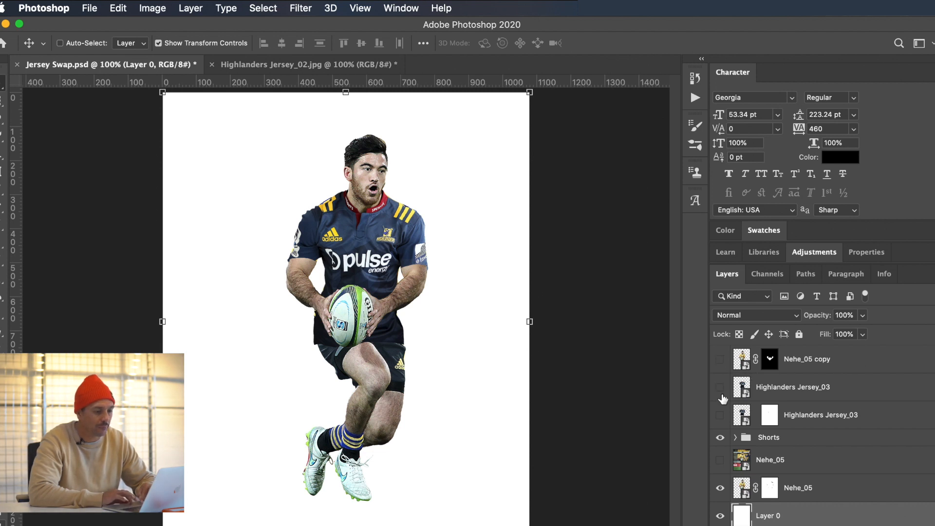
{"action": "left_click", "coordinate": [718, 415]}
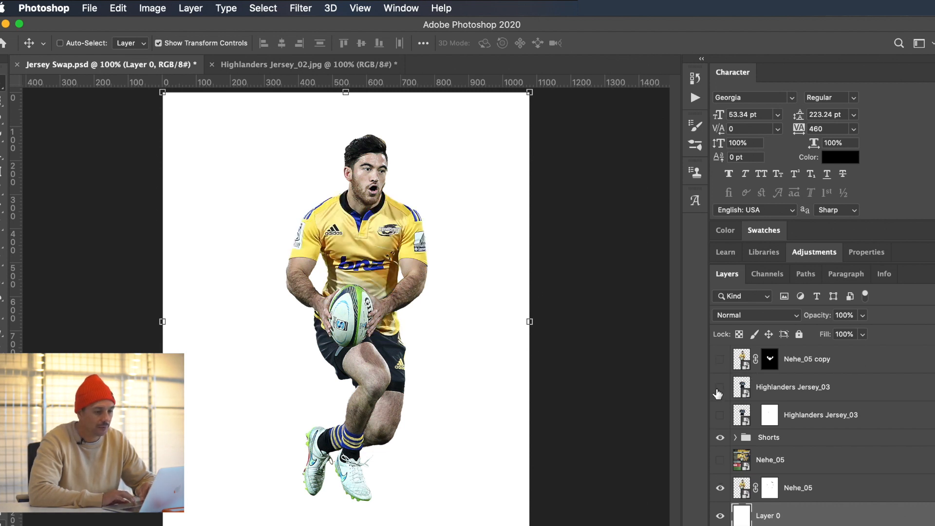
{"action": "left_click", "coordinate": [719, 414]}
{"action": "left_click", "coordinate": [719, 359]}
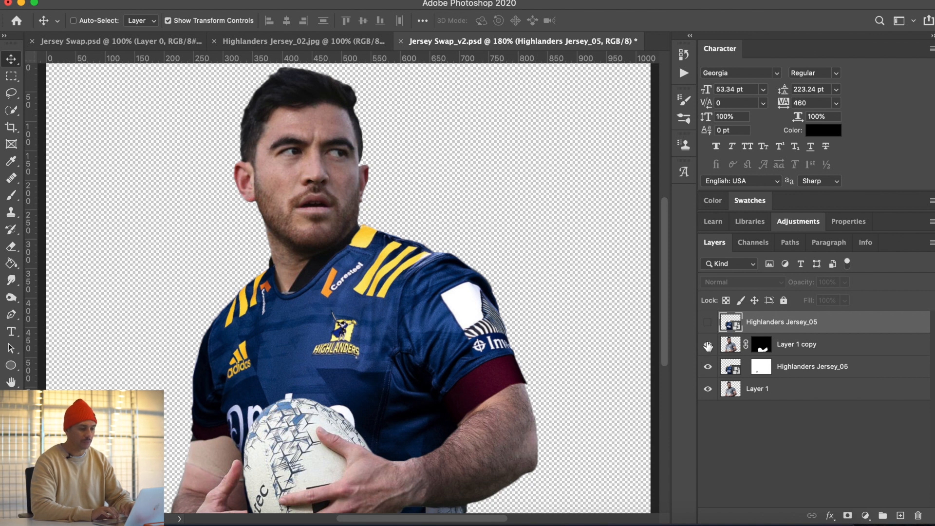
- In Jersey Swap_v2.psd, inspect the original grey shirt and the unwarped Highlanders Jersey_05 cutout by isolating their layers
{"action": "left_click", "coordinate": [707, 344]}
{"action": "left_click", "coordinate": [707, 366]}
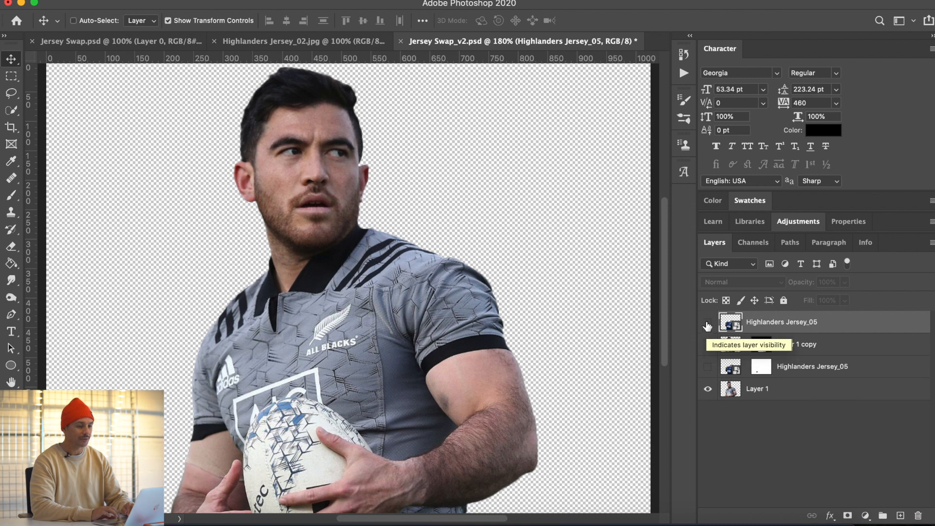
{"action": "left_click", "coordinate": [708, 323]}
{"action": "left_click", "coordinate": [706, 389]}
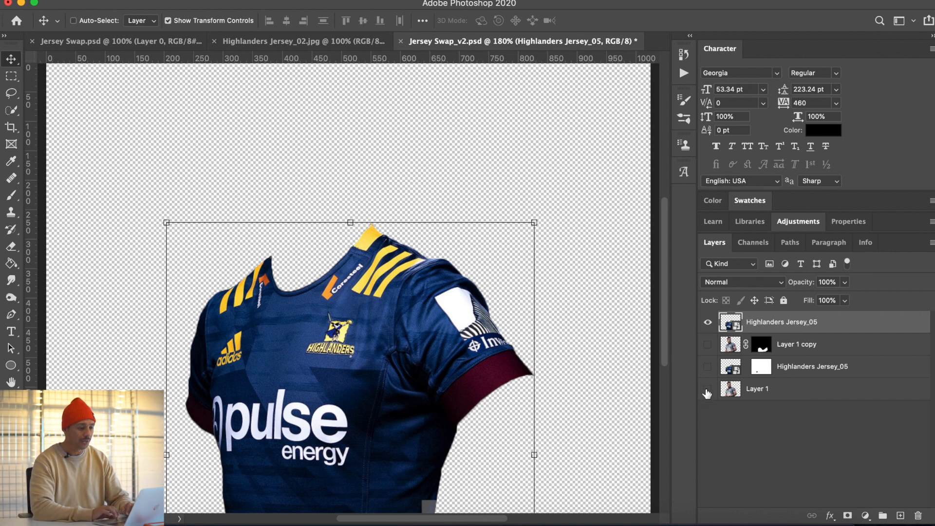
{"action": "left_click", "coordinate": [707, 322]}
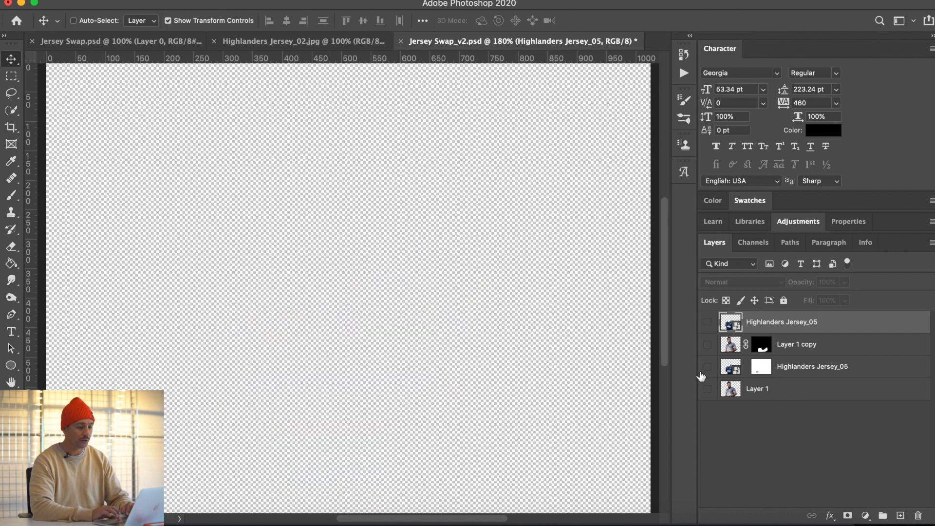
- Show Layer 1 and the masked Highlanders Jersey_05 layer, and select that jersey layer
{"action": "left_click", "coordinate": [707, 389]}
{"action": "left_click", "coordinate": [707, 367]}
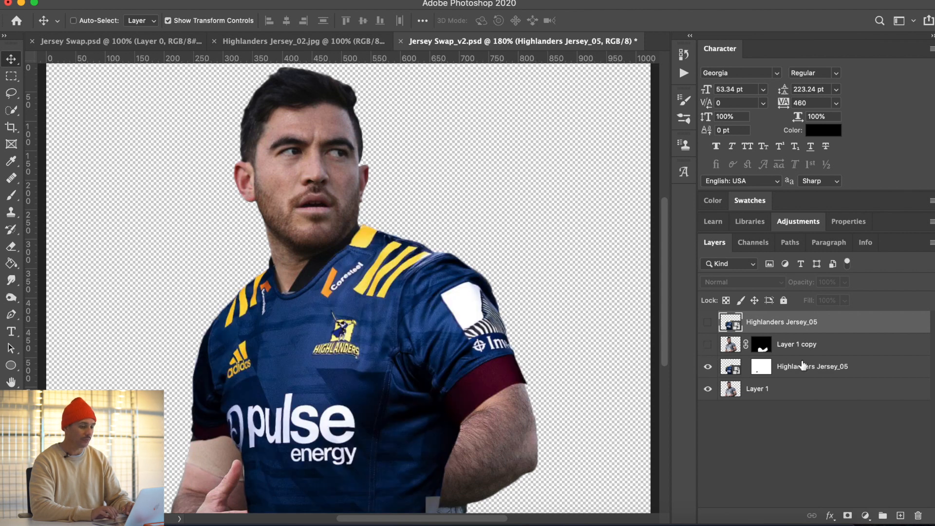
{"action": "left_click", "coordinate": [861, 369]}
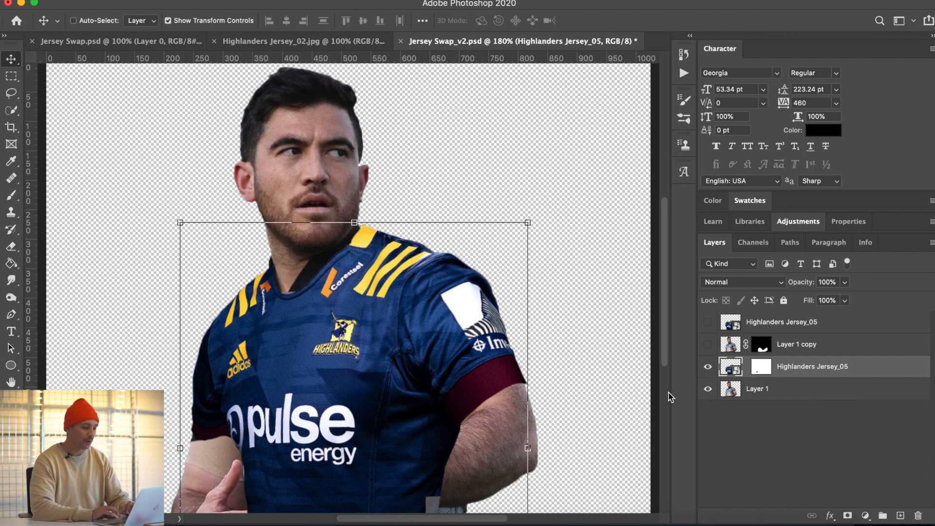
- Preview the ball and hands over the jersey by toggling the masked Layer 1 copy layer's visibility
{"action": "left_click", "coordinate": [809, 394]}
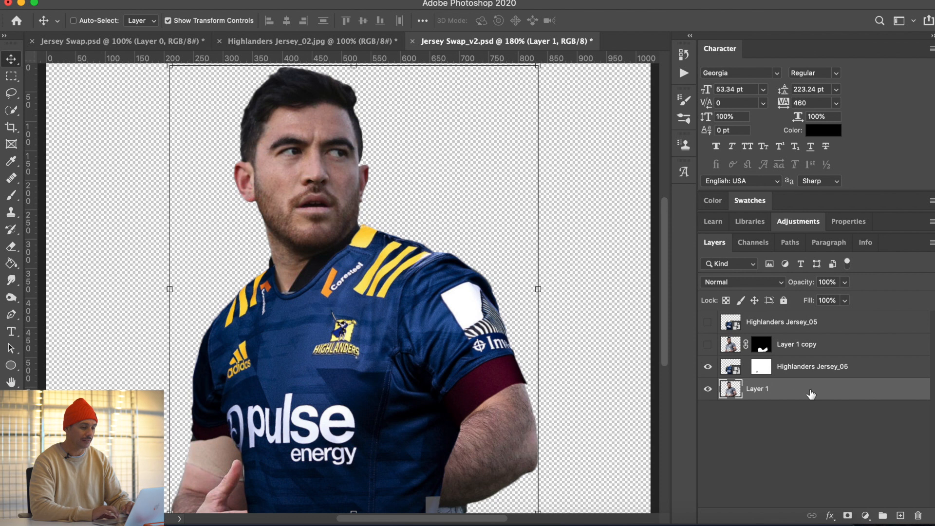
{"action": "left_click", "coordinate": [844, 344]}
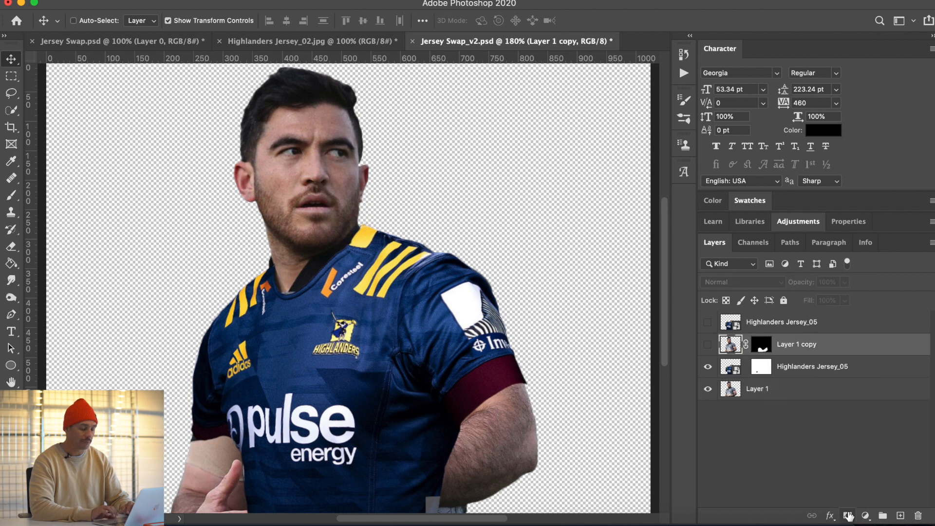
{"action": "left_click", "coordinate": [707, 345]}
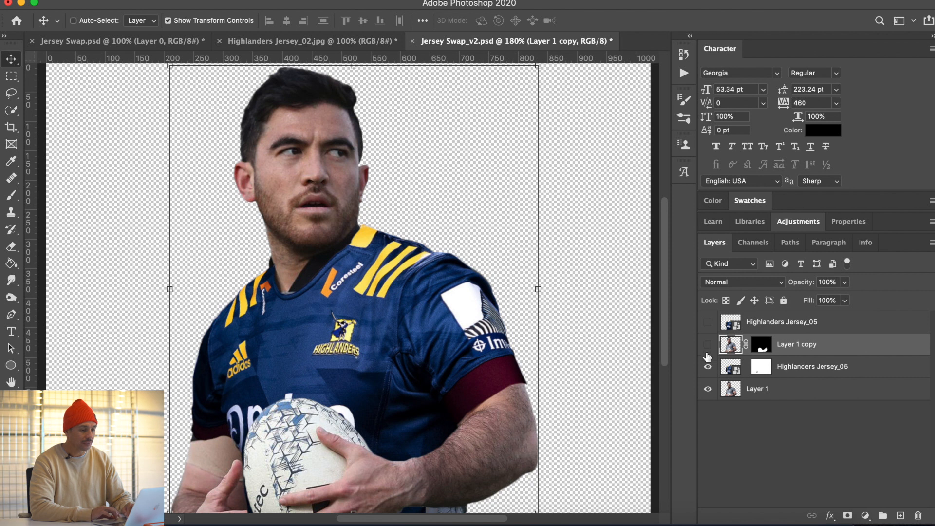
- Hide the masked Highlanders Jersey_05 layer, then select and show the unmasked Highlanders Jersey_05 layer at the top of the stack
{"action": "left_click", "coordinate": [708, 367]}
{"action": "left_click", "coordinate": [836, 326]}
{"action": "left_click", "coordinate": [708, 322]}
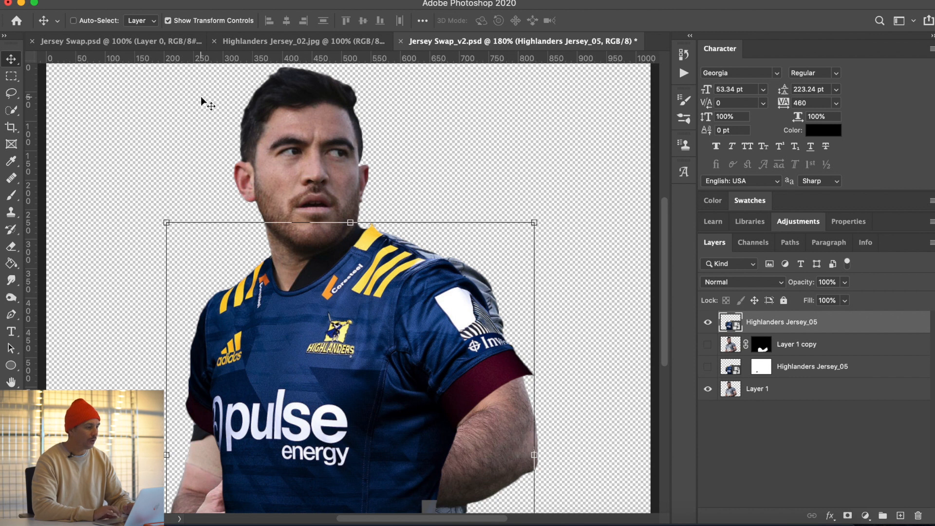
- Warp the unmasked Highlanders Jersey_05 layer so its shoulder covers the grey shirt on the player's left shoulder
{"action": "left_click", "coordinate": [126, 0]}
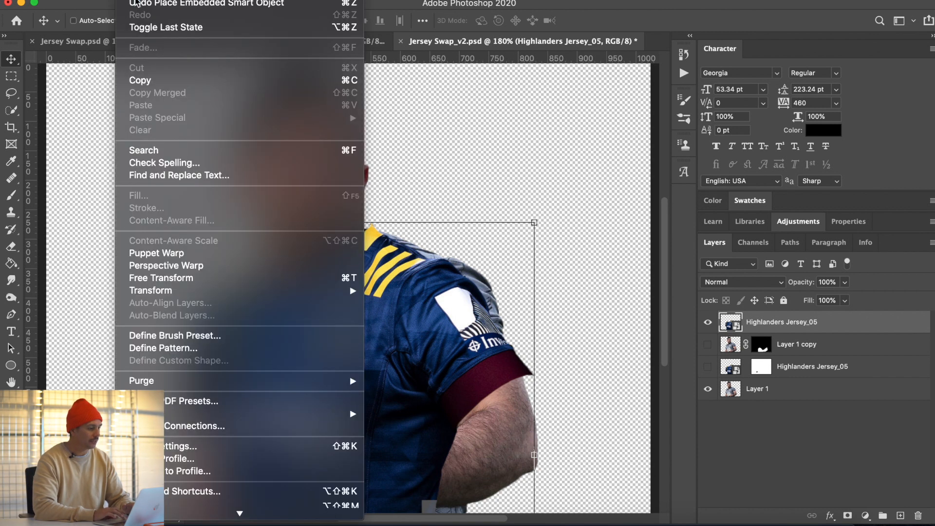
{"action": "mouse_move", "coordinate": [210, 290]}
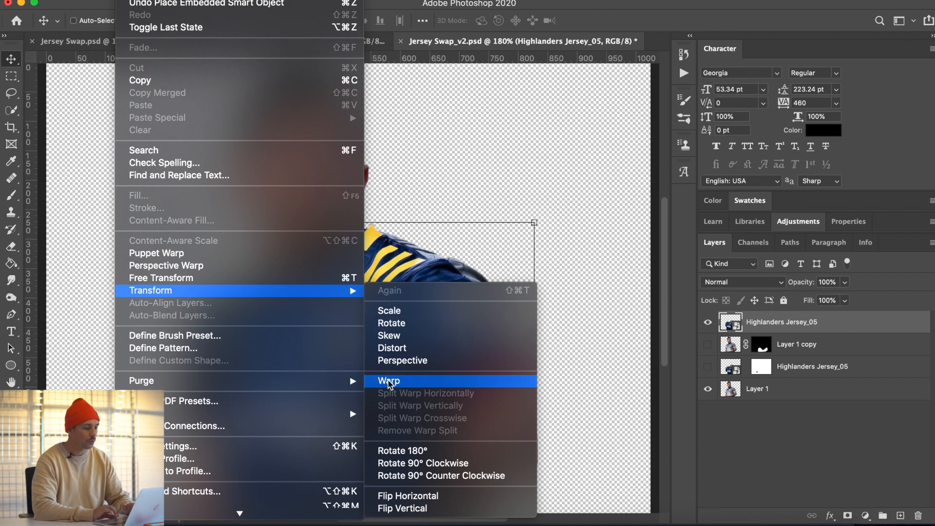
{"action": "left_click", "coordinate": [389, 382]}
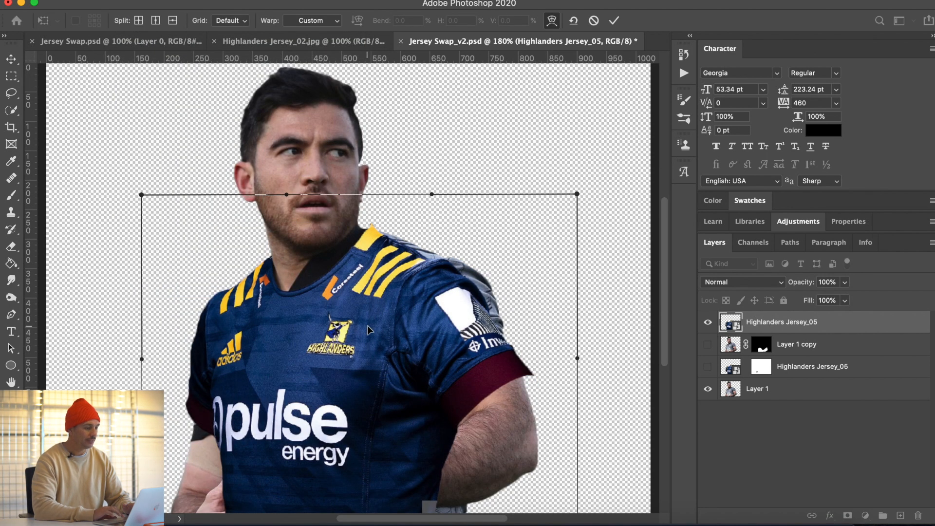
{"action": "left_click_drag", "start_coordinate": [489, 285], "coordinate": [496, 278]}
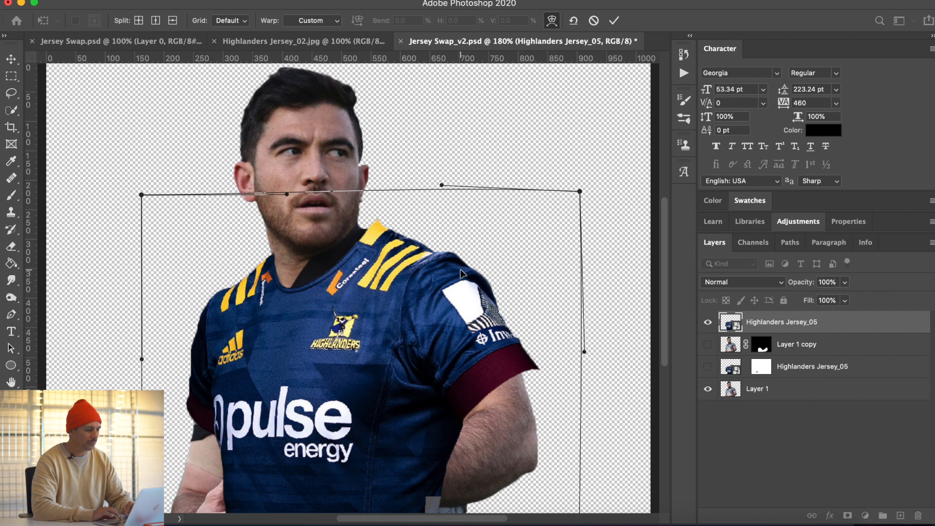
{"action": "left_click_drag", "start_coordinate": [466, 273], "coordinate": [466, 272]}
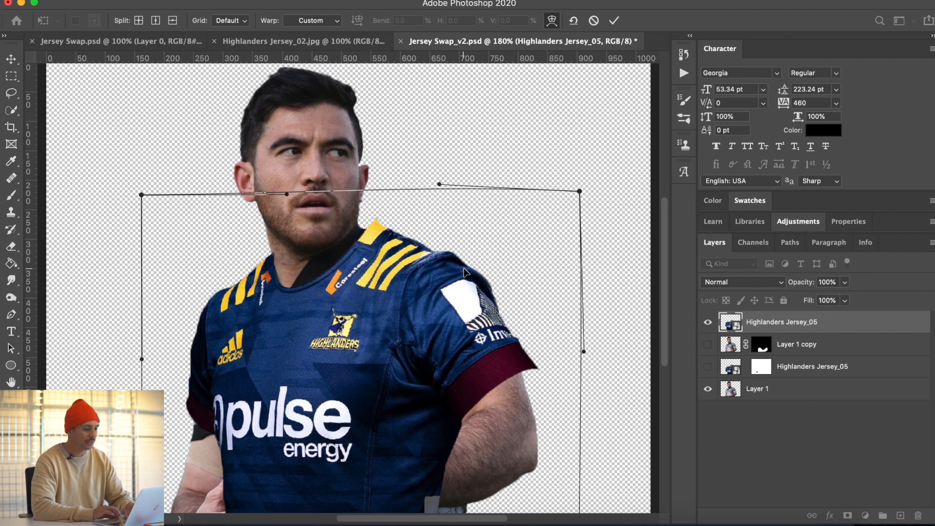
- Set the jersey's opacity to 50% and try to pull it inward at the player's right shoulder
{"action": "left_click_drag", "start_coordinate": [800, 282], "coordinate": [781, 286]}
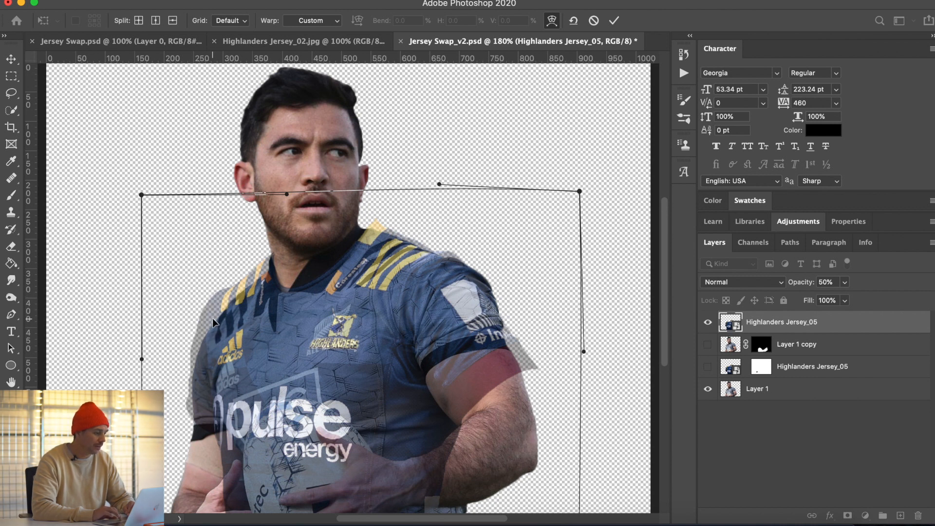
{"action": "left_click_drag", "start_coordinate": [198, 312], "coordinate": [205, 329]}
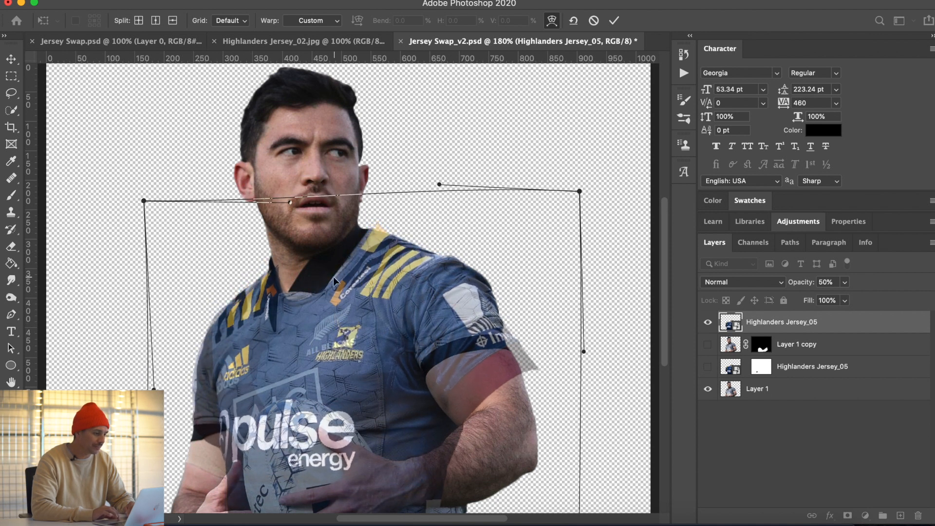
{"action": "left_click_drag", "start_coordinate": [223, 313], "coordinate": [221, 305]}
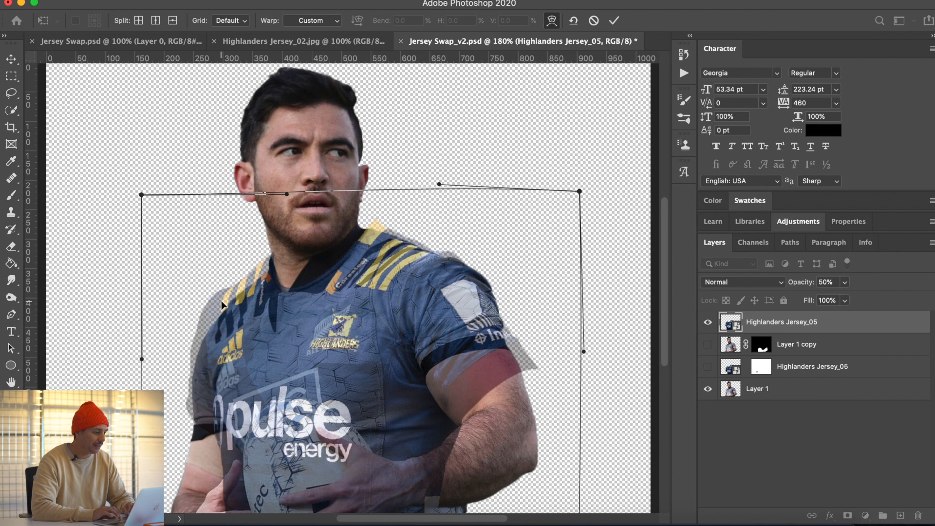
- Split the jersey's warp mesh horizontally twice, once across the base of the chest adidas logo and once just below it
{"action": "right_click", "coordinate": [226, 355]}
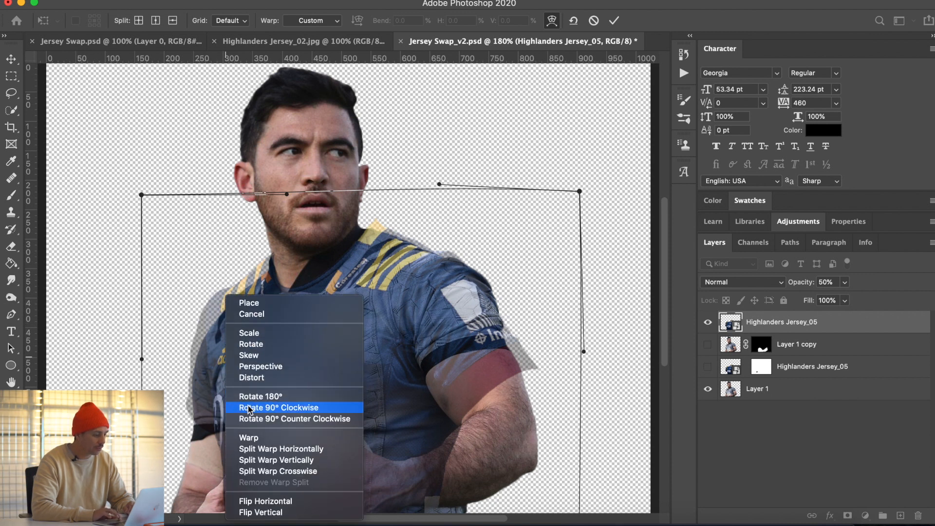
{"action": "left_click", "coordinate": [251, 448]}
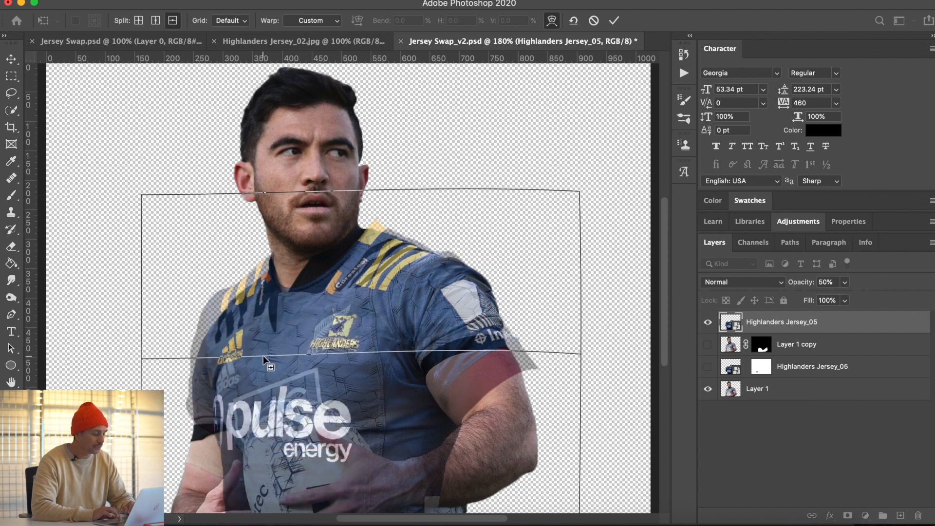
{"action": "left_click", "coordinate": [263, 356]}
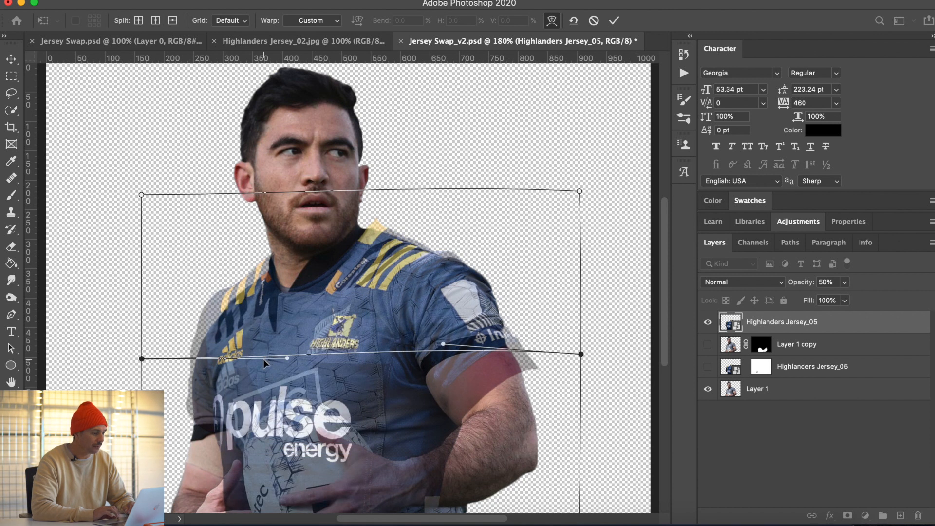
{"action": "right_click", "coordinate": [263, 342]}
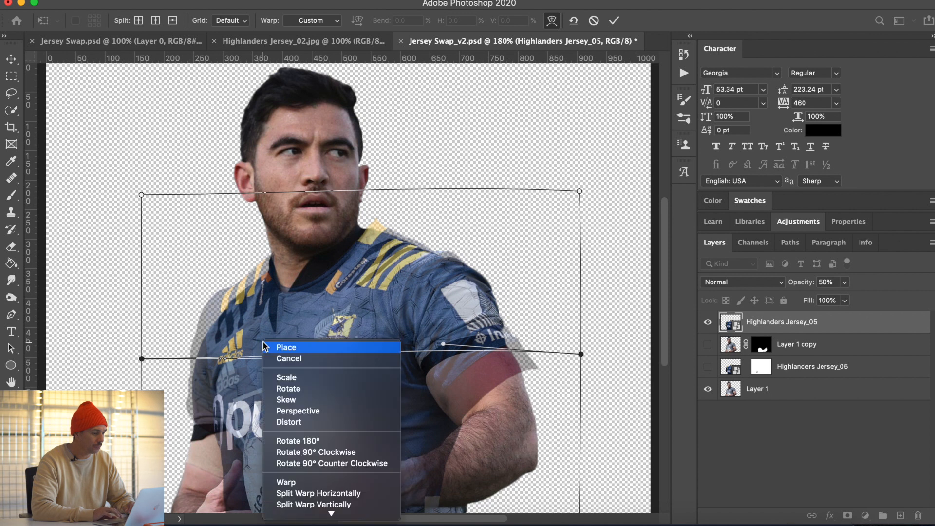
{"action": "left_click", "coordinate": [289, 494]}
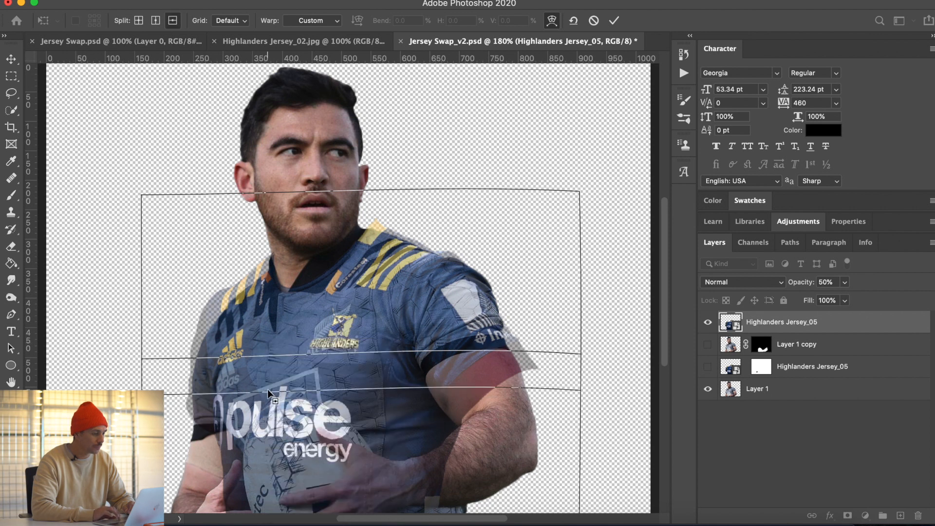
{"action": "left_click", "coordinate": [260, 368]}
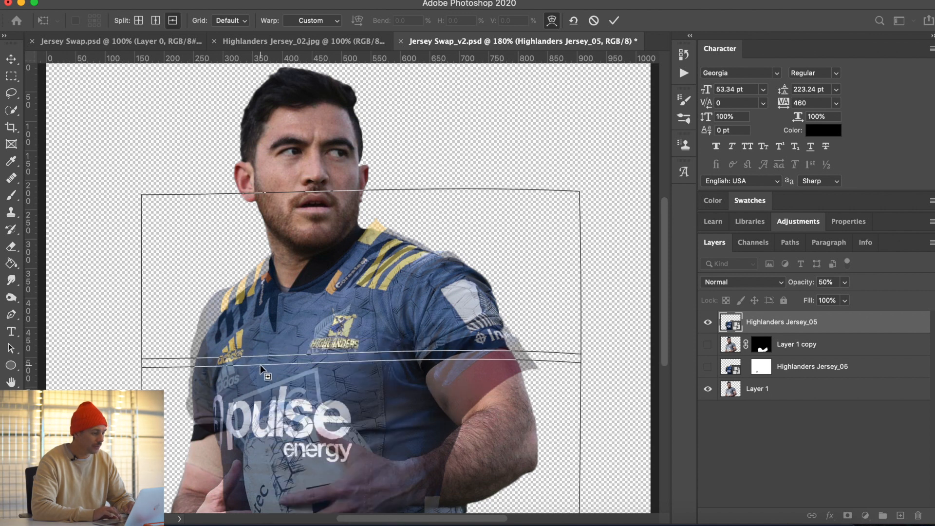
- Split the jersey's warp mesh vertically twice, along the collar edge beside the player's right shoulder and slightly closer to the neck's centre
{"action": "right_click", "coordinate": [347, 302]}
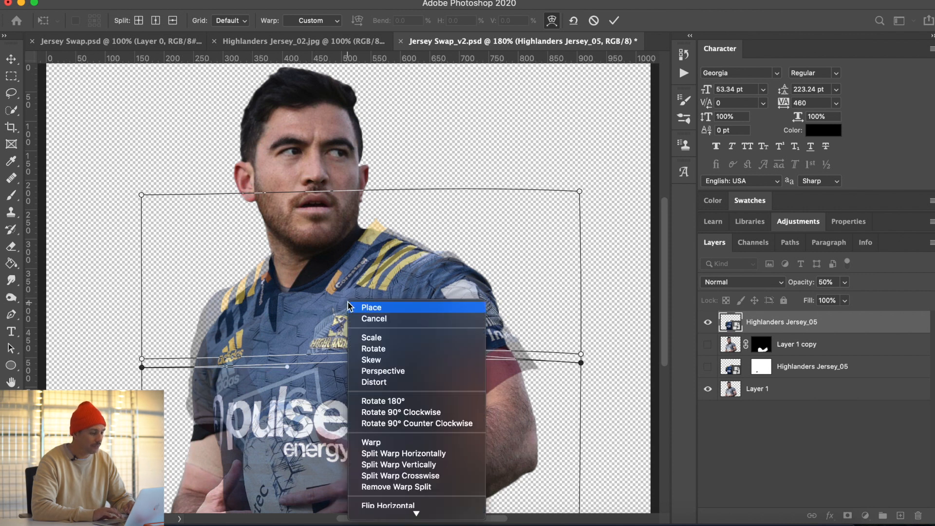
{"action": "left_click", "coordinate": [377, 465]}
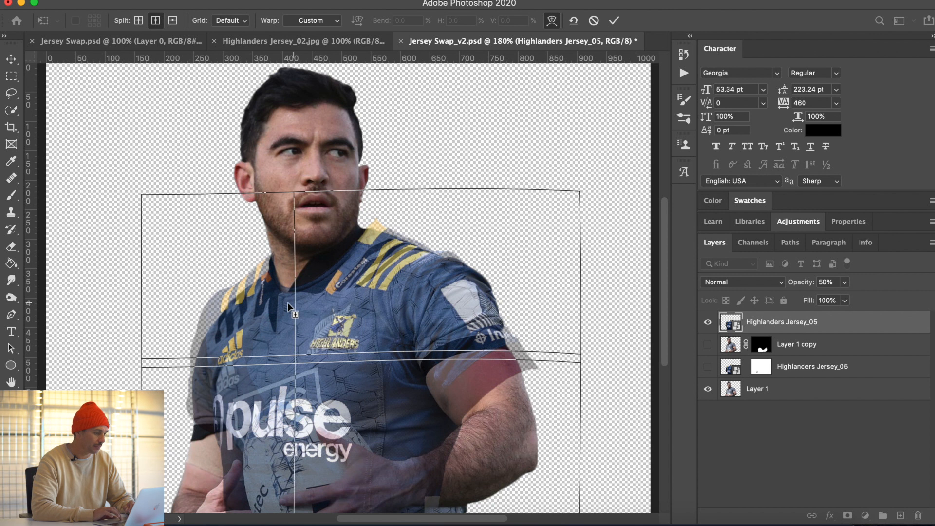
{"action": "left_click", "coordinate": [272, 300]}
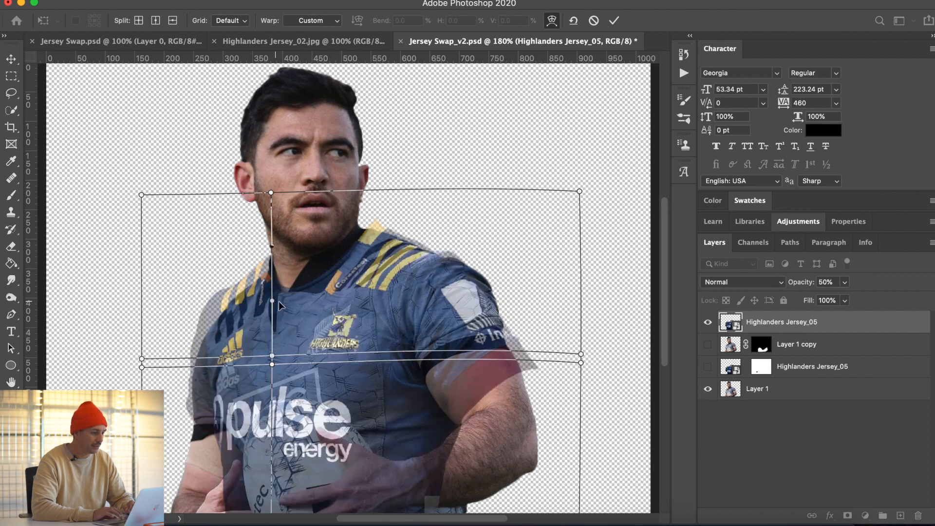
{"action": "right_click", "coordinate": [314, 308]}
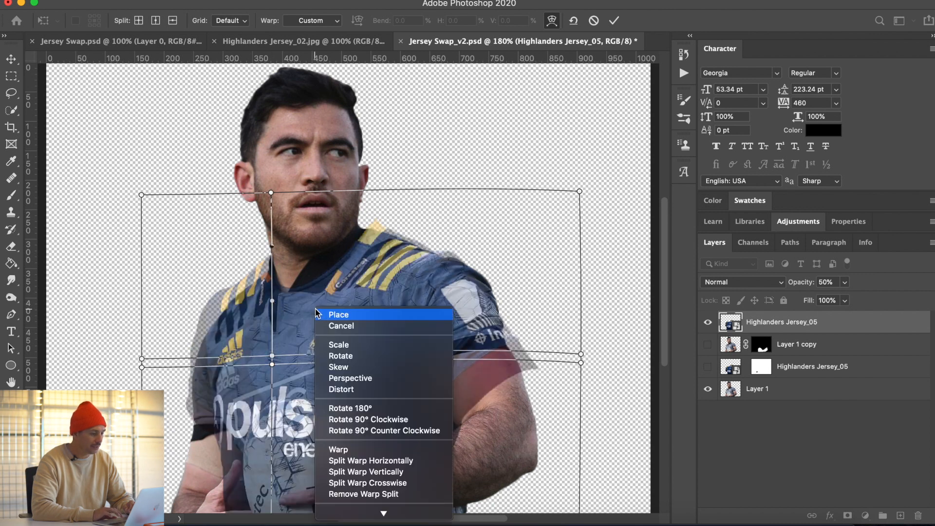
{"action": "left_click", "coordinate": [342, 470]}
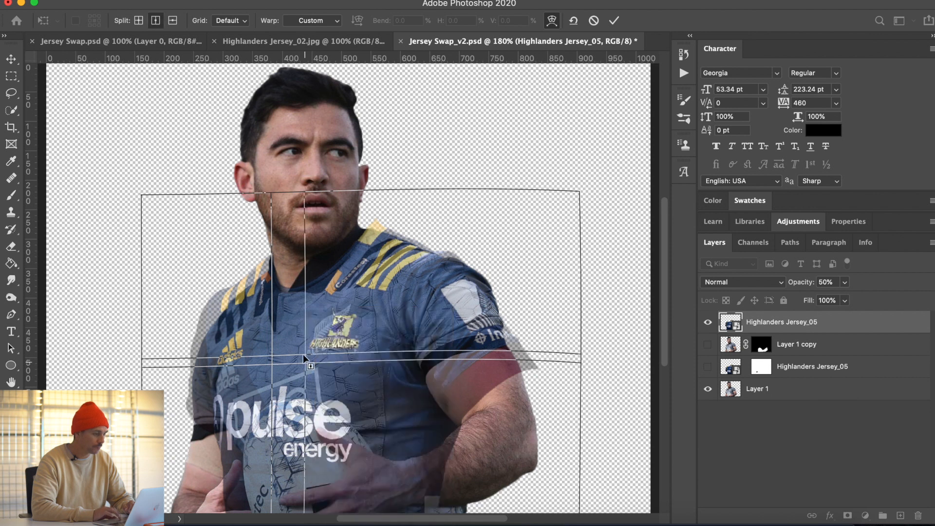
{"action": "left_click", "coordinate": [290, 319]}
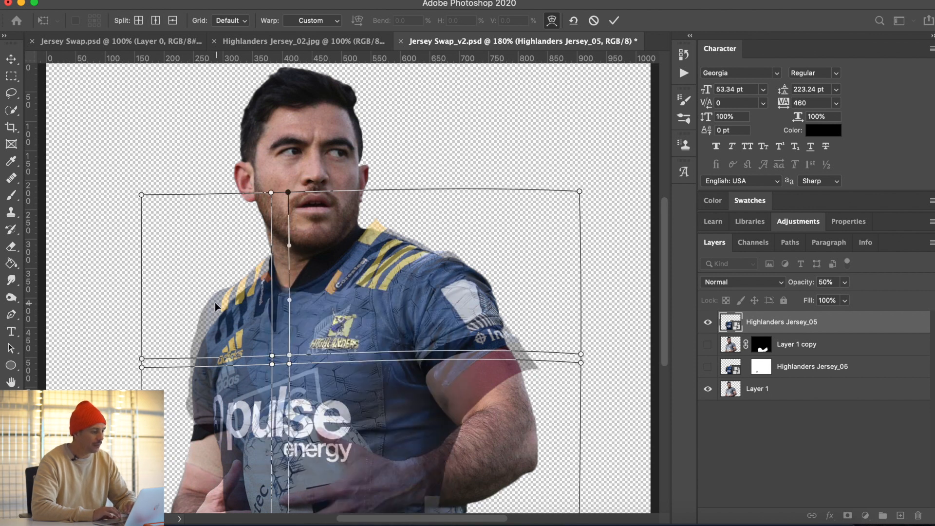
- Add a horizontal warp split just above the adidas logo and nudge the shoulder stripes toward the player's right shoulder outline
{"action": "left_click_drag", "start_coordinate": [220, 310], "coordinate": [220, 301]}
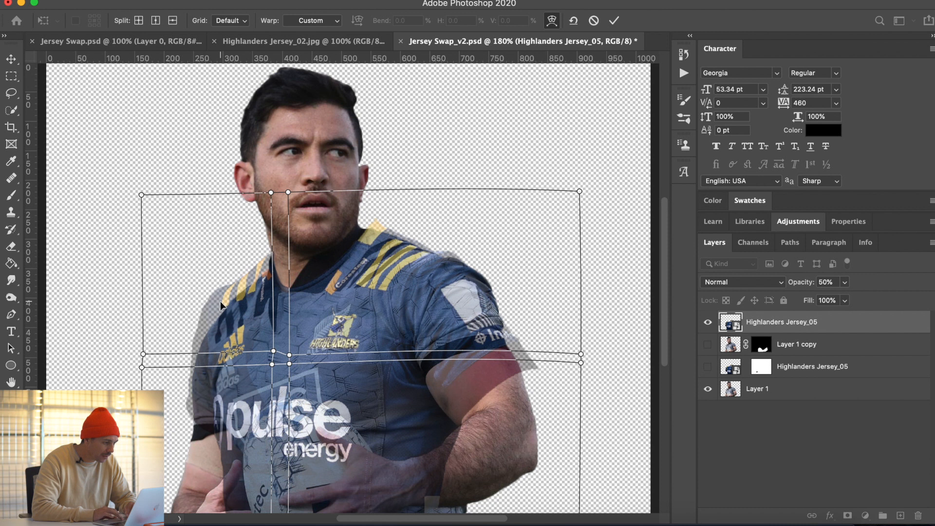
{"action": "left_click_drag", "start_coordinate": [243, 353], "coordinate": [232, 359]}
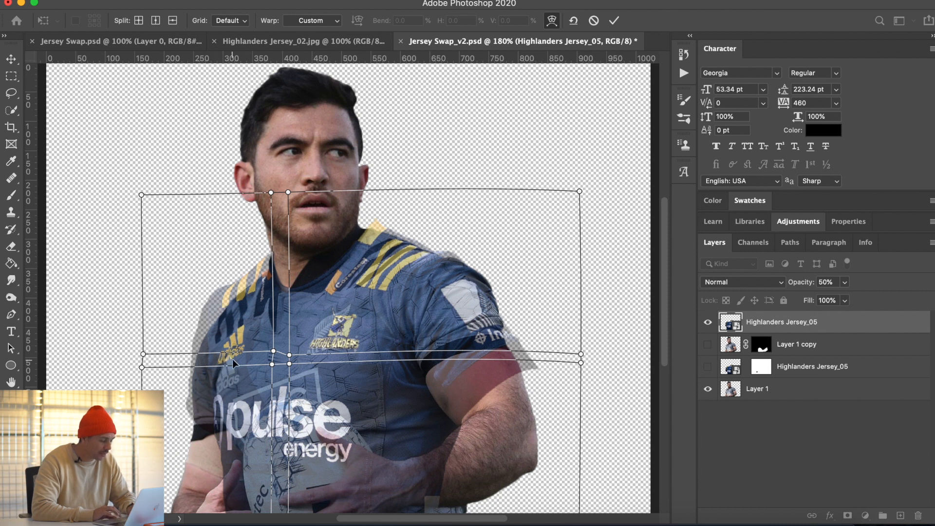
{"action": "right_click", "coordinate": [242, 326]}
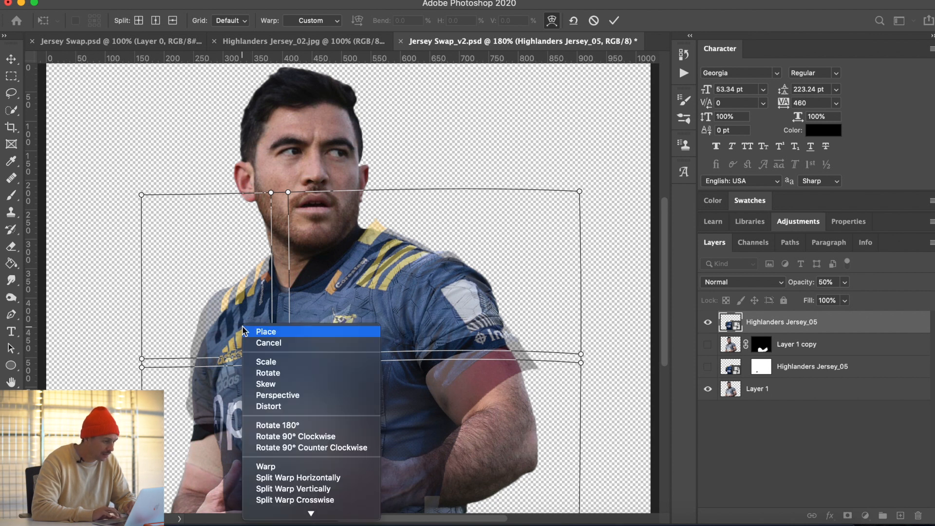
{"action": "left_click", "coordinate": [270, 478]}
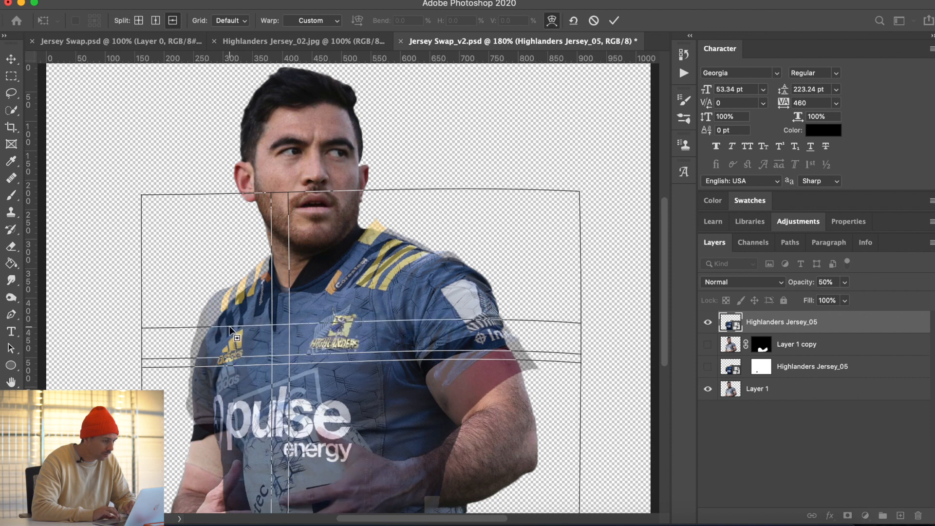
{"action": "left_click", "coordinate": [229, 327]}
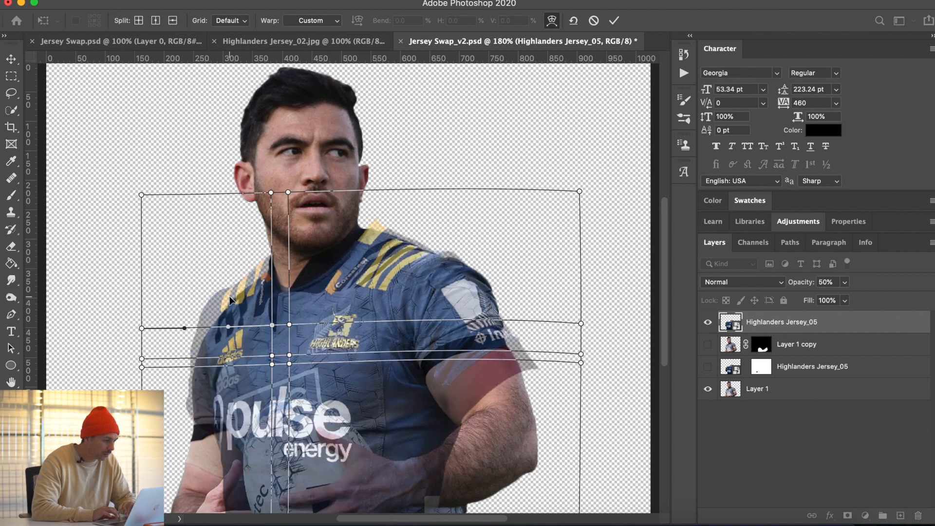
{"action": "left_click_drag", "start_coordinate": [230, 298], "coordinate": [232, 302]}
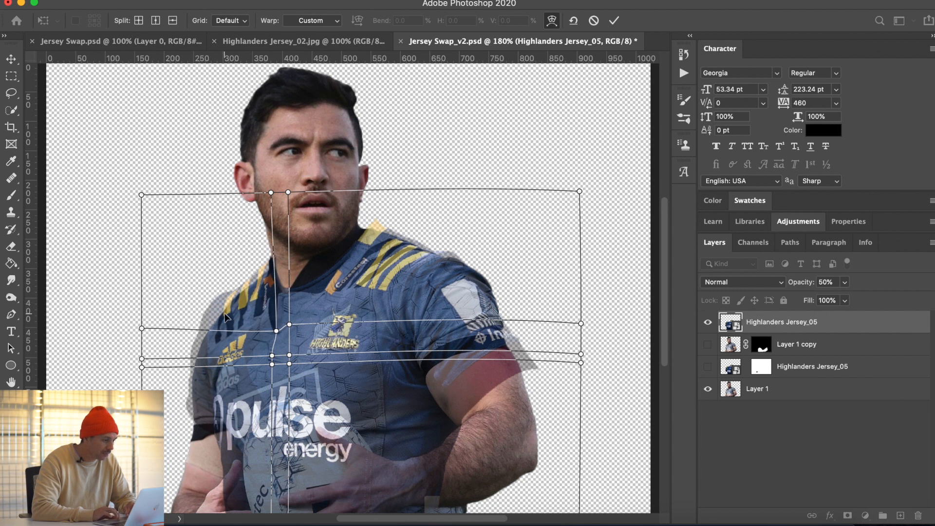
- Add another horizontal warp split just below the one above the adidas logo, and fine-tune the shoulder stripes' position
{"action": "right_click", "coordinate": [226, 317]}
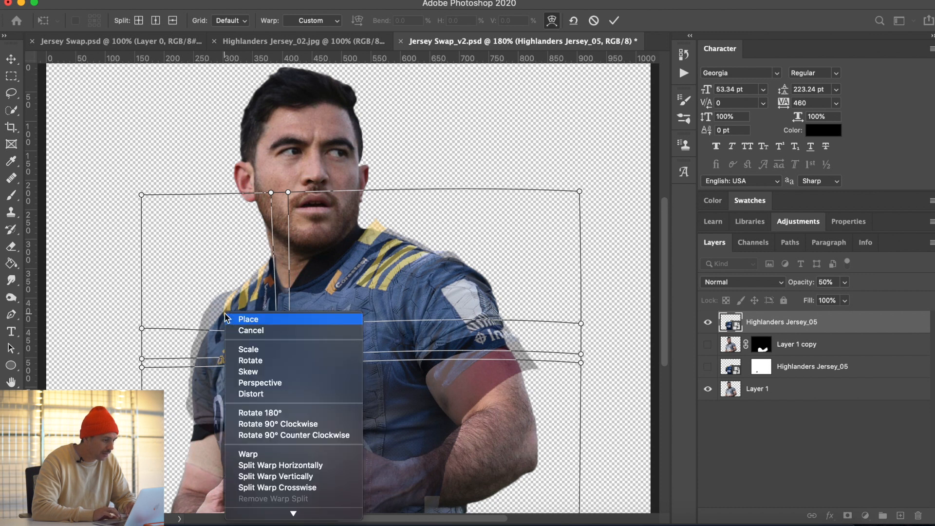
{"action": "left_click", "coordinate": [249, 465]}
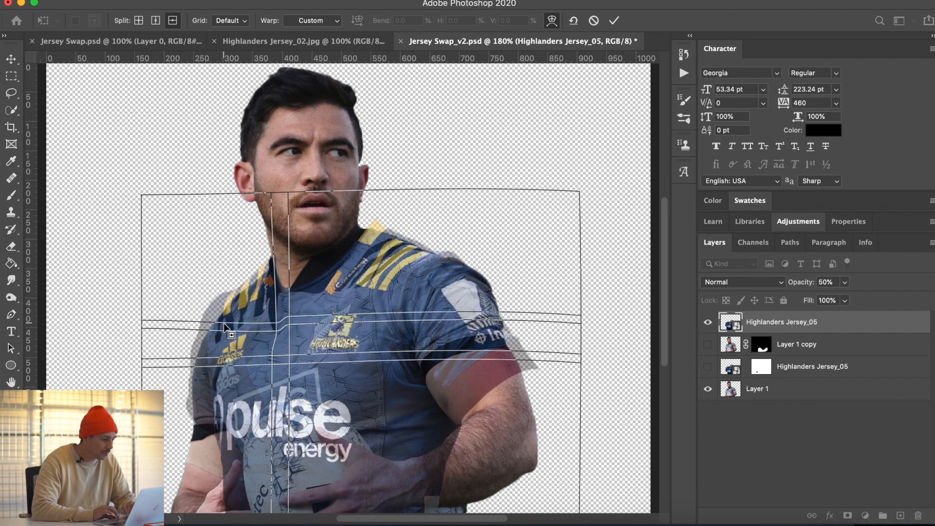
{"action": "left_click", "coordinate": [223, 336]}
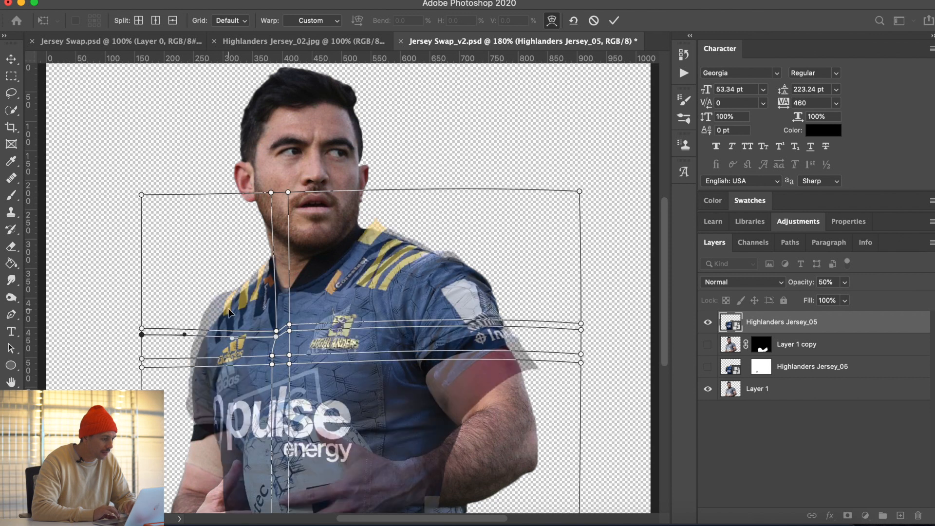
{"action": "mouse_move", "coordinate": [239, 296]}
{"action": "left_mouse_down"}
{"action": "mouse_move", "coordinate": [244, 305]}
{"action": "mouse_move", "coordinate": [238, 294]}
{"action": "left_mouse_up"}
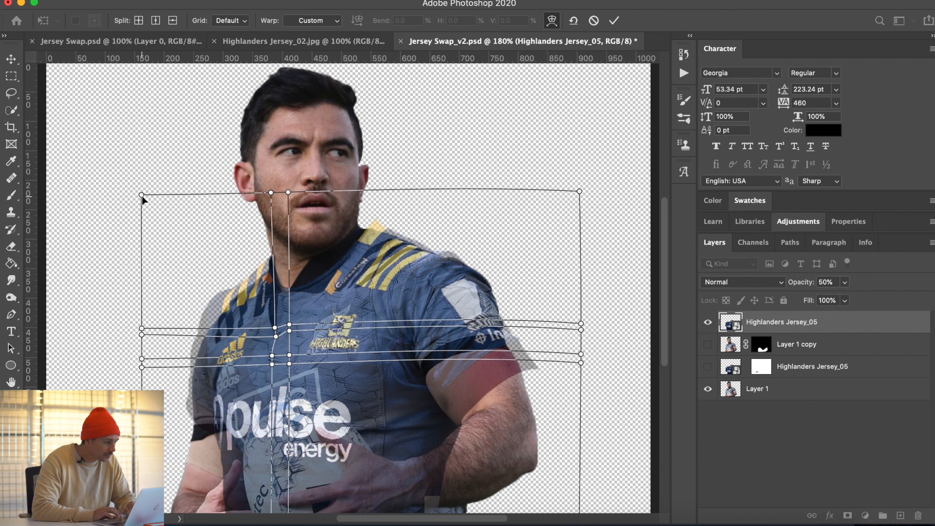
- Warp the jersey's shoulder stripes, adidas logo and pulse lettering inward to fit the player's right shoulder, chest and collar edge
{"action": "left_click_drag", "start_coordinate": [142, 195], "coordinate": [181, 229]}
{"action": "mouse_move", "coordinate": [198, 276]}
{"action": "left_mouse_down"}
{"action": "mouse_move", "coordinate": [195, 268]}
{"action": "mouse_move", "coordinate": [202, 281]}
{"action": "left_mouse_up"}
{"action": "left_click_drag", "start_coordinate": [229, 350], "coordinate": [234, 354]}
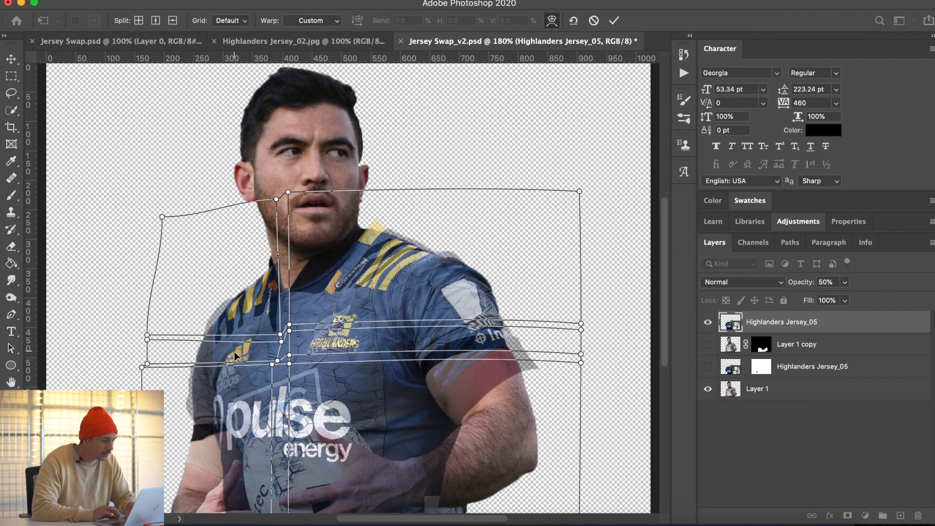
{"action": "left_click_drag", "start_coordinate": [233, 387], "coordinate": [238, 392]}
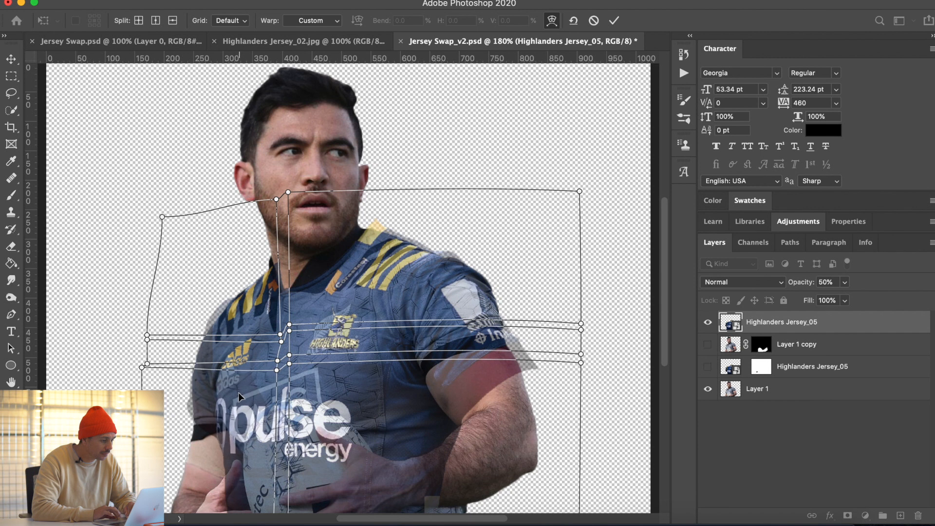
{"action": "left_click_drag", "start_coordinate": [323, 393], "coordinate": [329, 393]}
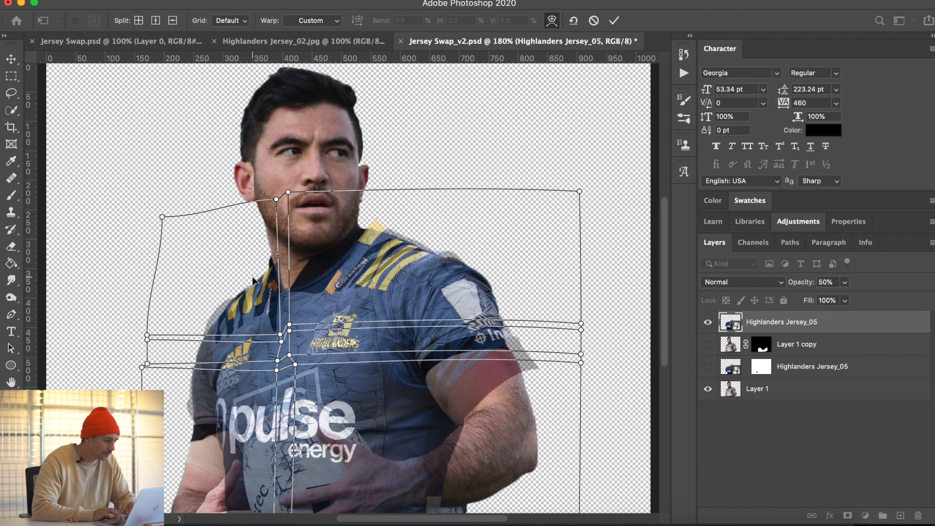
{"action": "left_click_drag", "start_coordinate": [268, 270], "coordinate": [271, 269]}
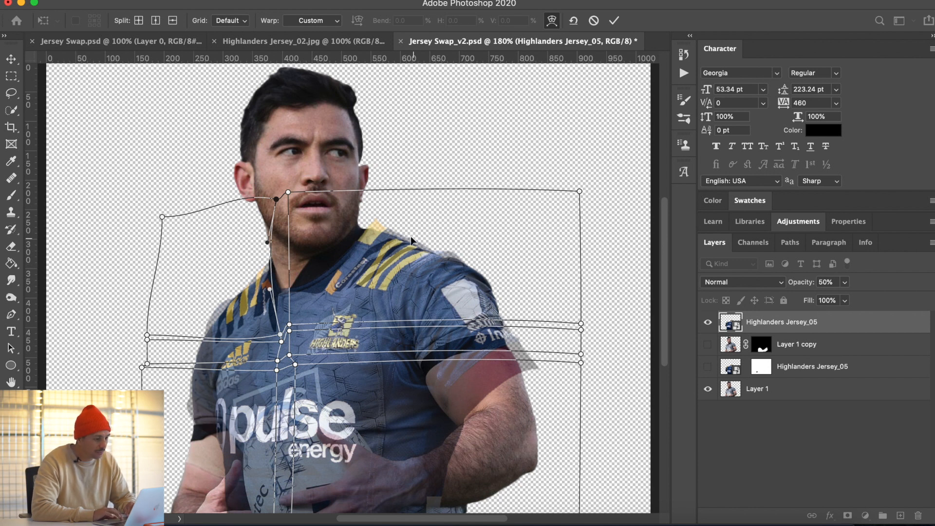
- Split the warp mesh horizontally across the collar base and vertically through the Highlanders crest on the player's left side
{"action": "right_click", "coordinate": [390, 264]}
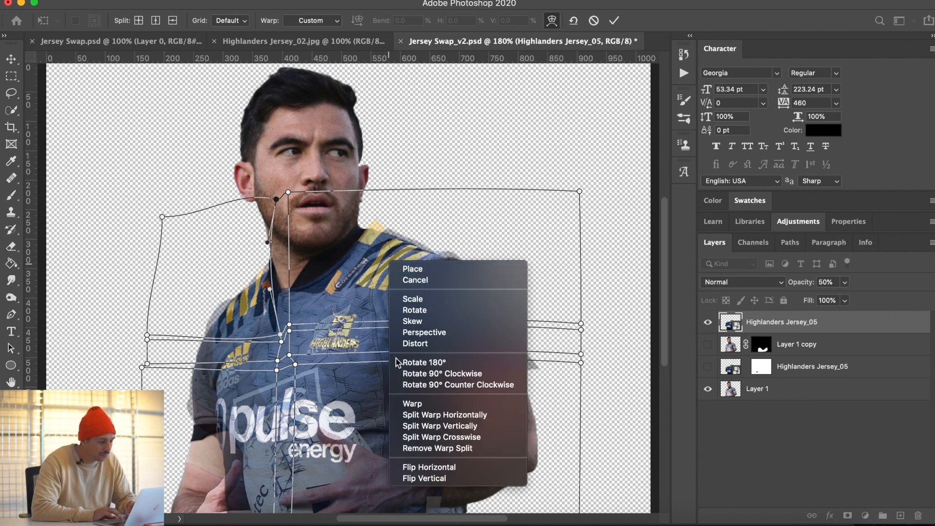
{"action": "left_click", "coordinate": [411, 416]}
{"action": "left_click", "coordinate": [415, 278]}
{"action": "right_click", "coordinate": [420, 247]}
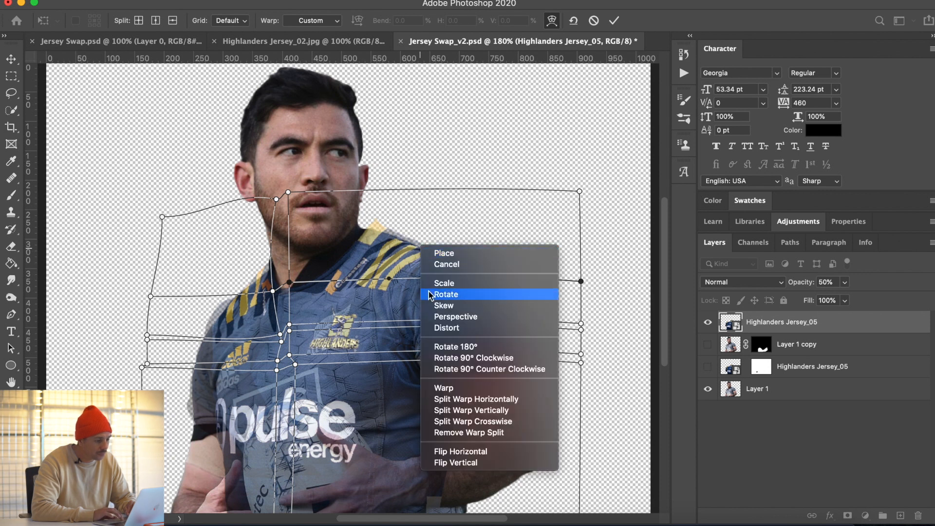
{"action": "left_click", "coordinate": [438, 410]}
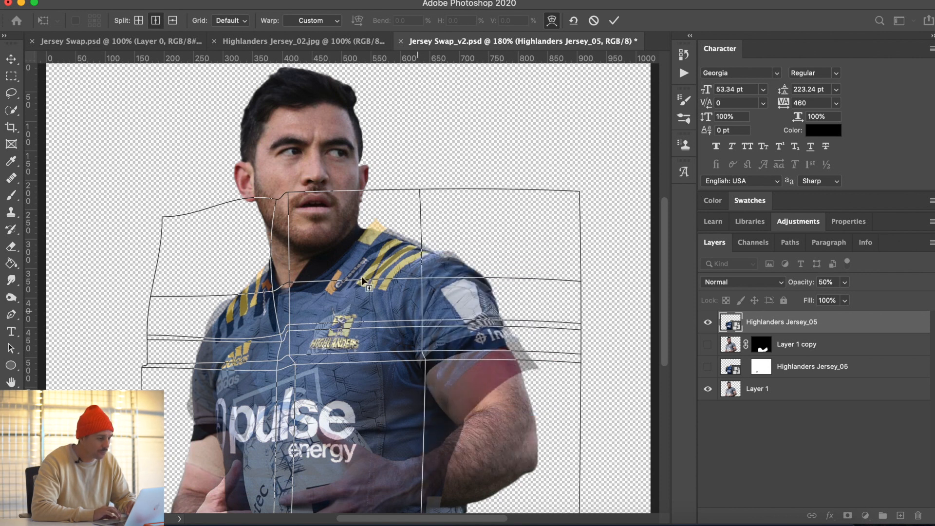
{"action": "left_click", "coordinate": [336, 271]}
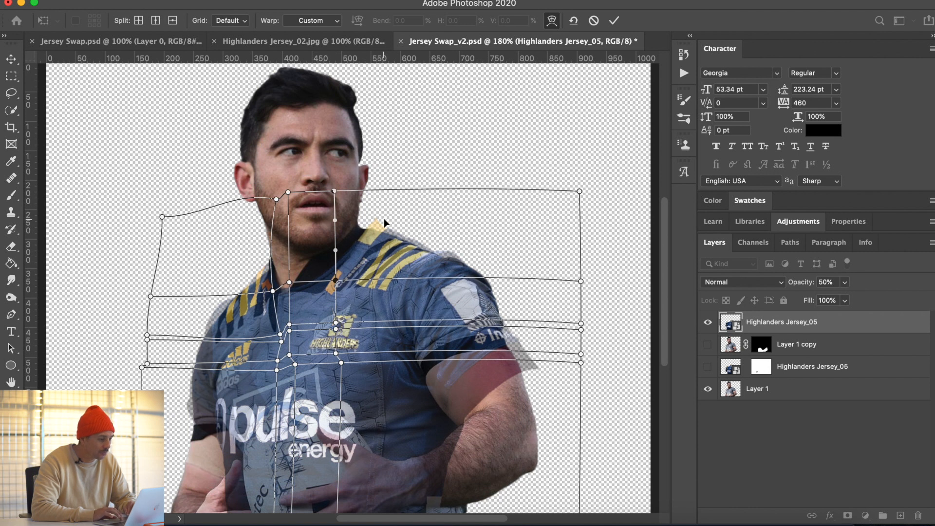
- Warp the collar and stripes on the player's left to follow the neck and shoulder, and set the layer opacity to 52%
{"action": "left_click_drag", "start_coordinate": [383, 215], "coordinate": [368, 224]}
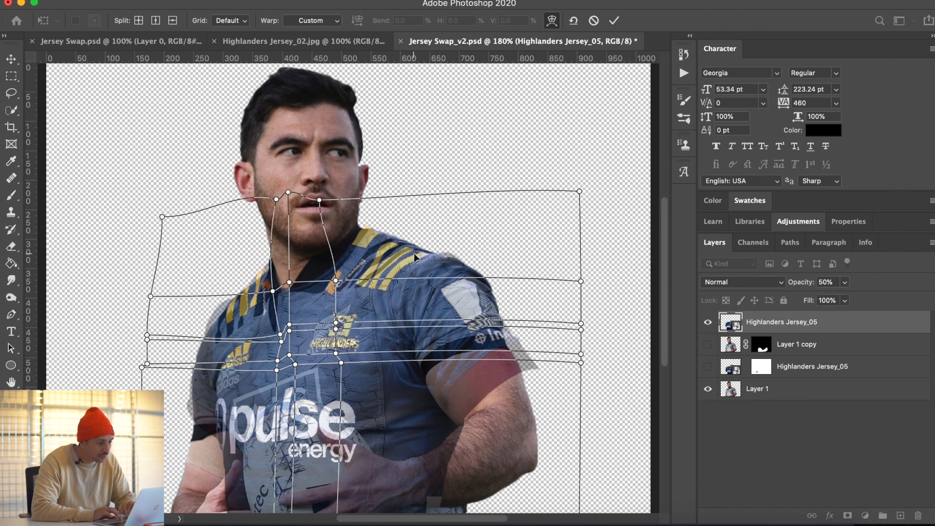
{"action": "left_click_drag", "start_coordinate": [425, 262], "coordinate": [426, 260]}
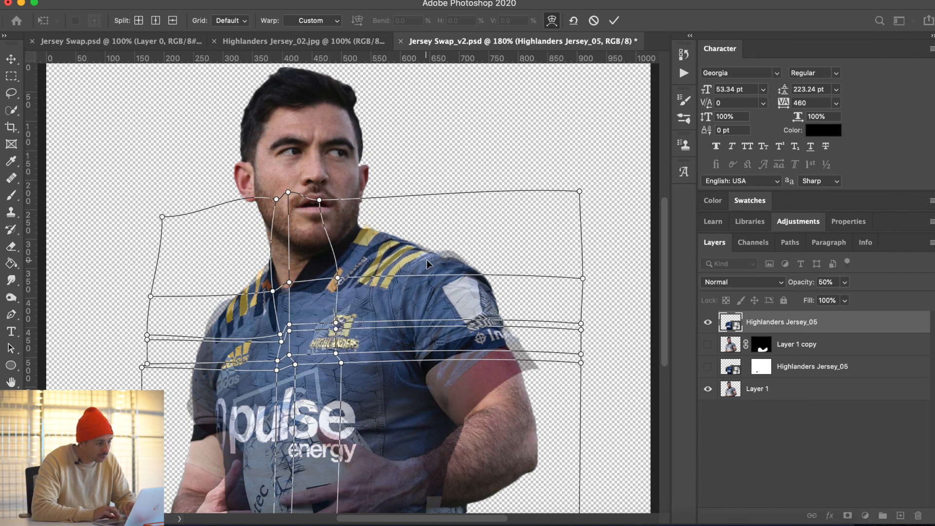
{"action": "left_click_drag", "start_coordinate": [457, 263], "coordinate": [456, 279]}
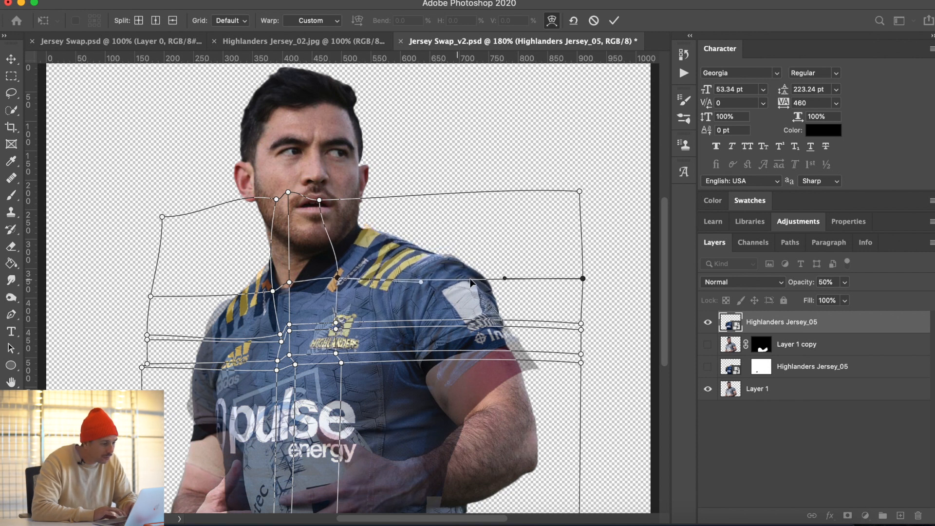
{"action": "left_click_drag", "start_coordinate": [806, 288], "coordinate": [837, 287]}
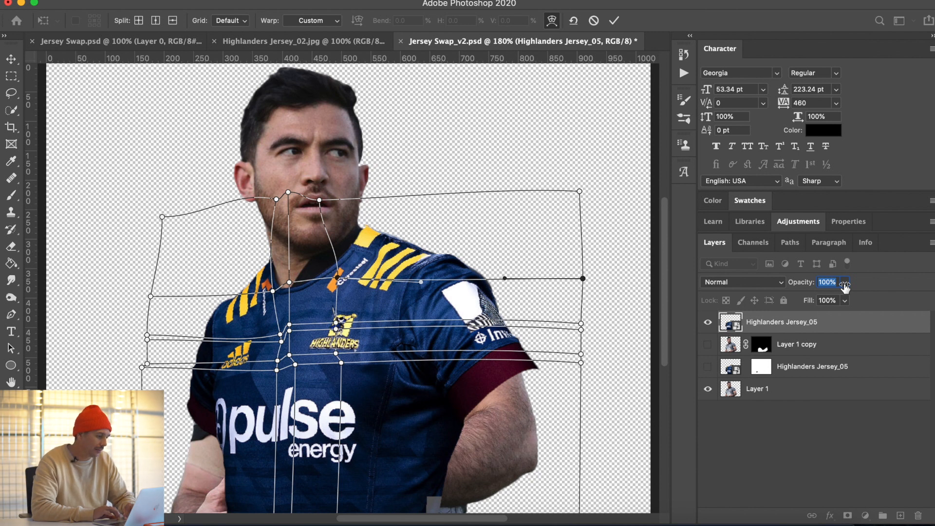
{"action": "left_click_drag", "start_coordinate": [845, 287], "coordinate": [814, 286]}
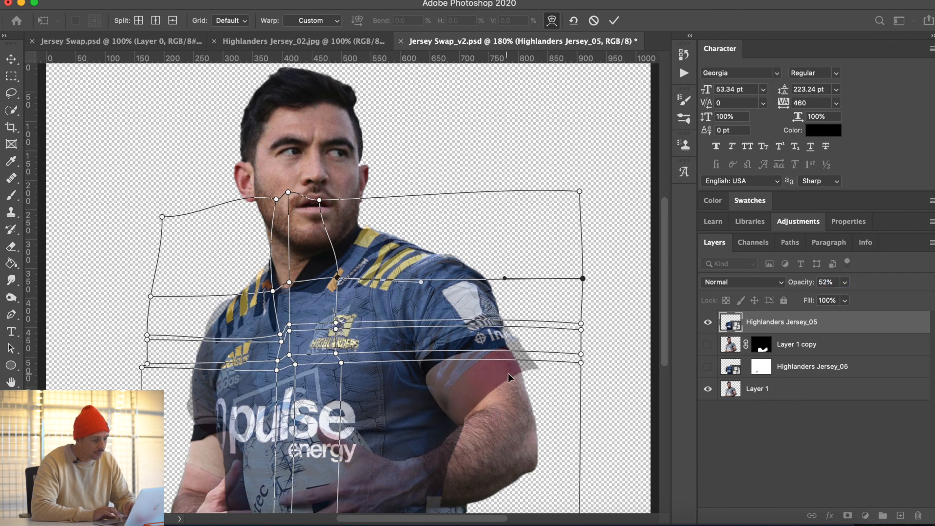
- Pull the maroon cuff on the player's left sleeve inward and fine-tune it to follow the upper arm
{"action": "left_click_drag", "start_coordinate": [536, 362], "coordinate": [485, 341]}
{"action": "left_click_drag", "start_coordinate": [525, 378], "coordinate": [536, 377]}
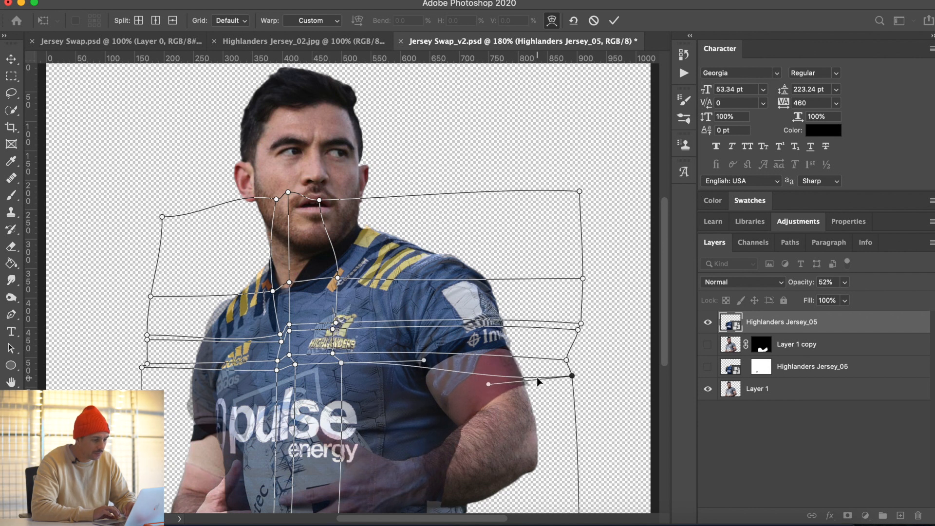
{"action": "left_click_drag", "start_coordinate": [508, 349], "coordinate": [511, 355]}
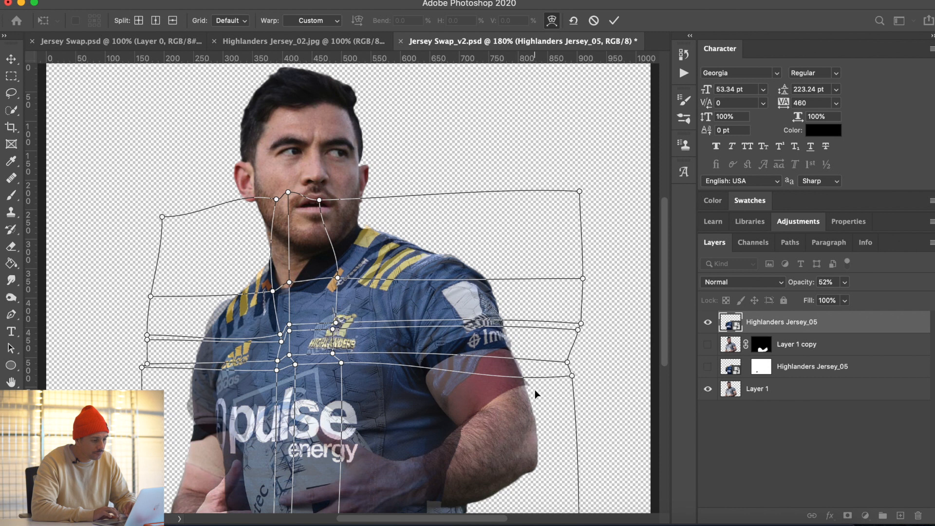
{"action": "left_click_drag", "start_coordinate": [536, 393], "coordinate": [536, 394]}
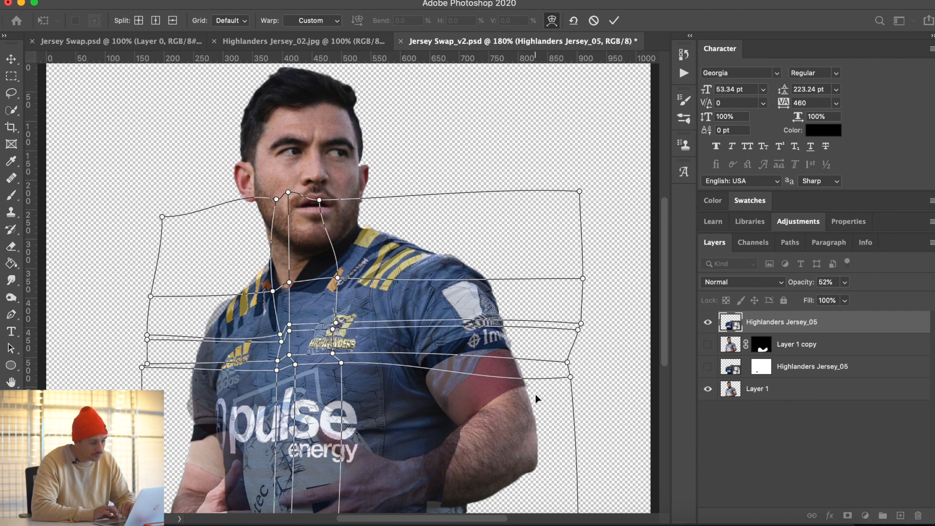
{"action": "left_click_drag", "start_coordinate": [496, 364], "coordinate": [498, 361]}
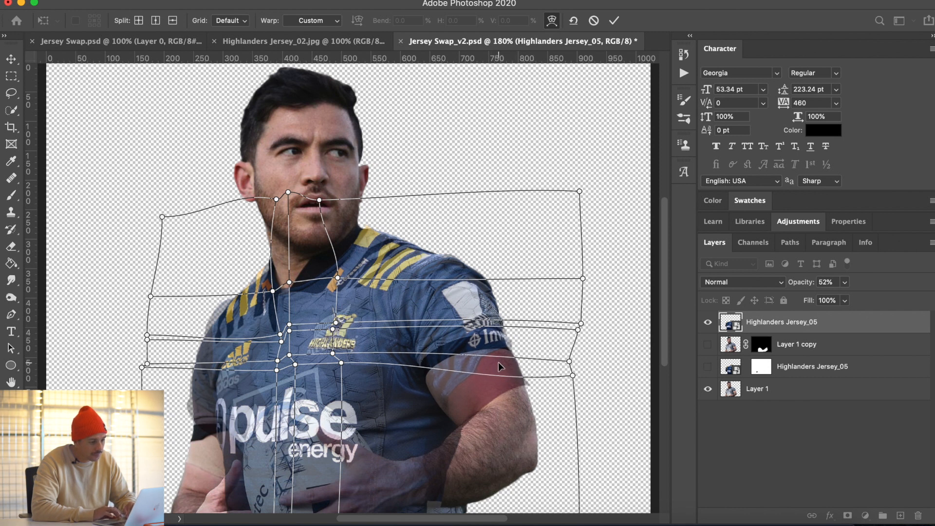
- Add a horizontal warp split just below the maroon cuff on the player's left arm and nudge the cuff's outer corner
{"action": "right_click", "coordinate": [525, 405]}
{"action": "scroll", "coordinate": [574, 458], "scroll_direction": "down", "scroll_amount": 5}
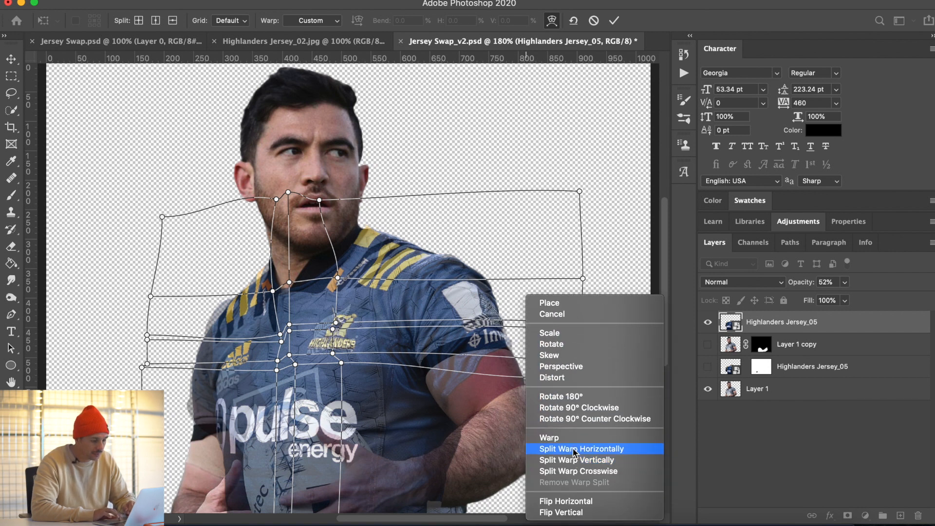
{"action": "left_click", "coordinate": [573, 447]}
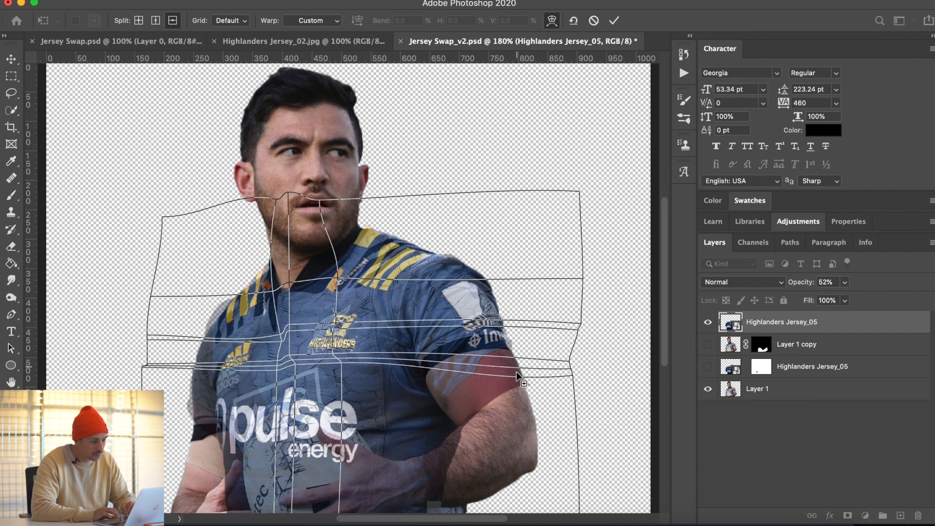
{"action": "left_click", "coordinate": [515, 399]}
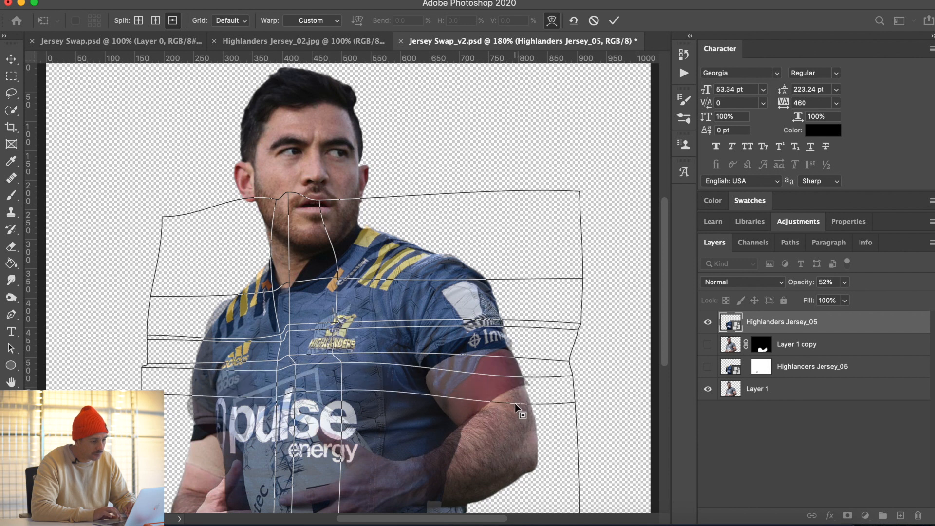
{"action": "left_click", "coordinate": [537, 388]}
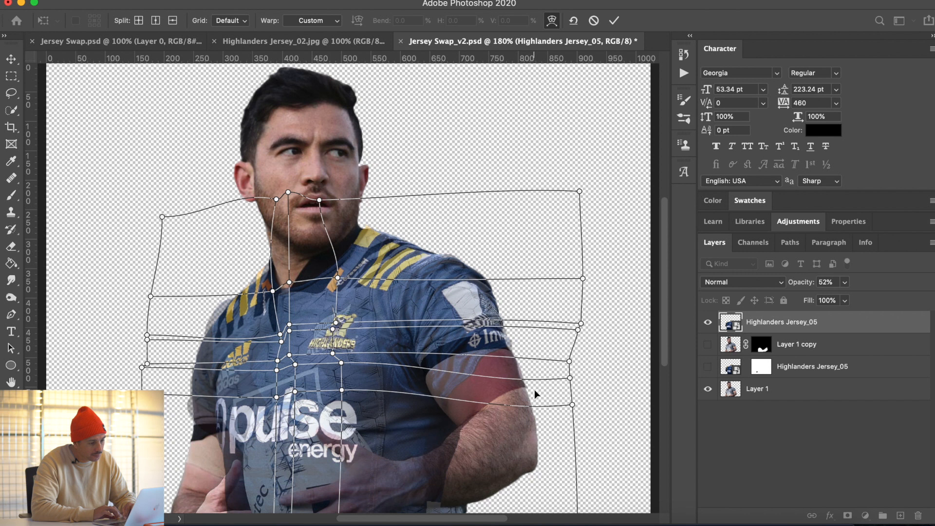
{"action": "left_click_drag", "start_coordinate": [534, 390], "coordinate": [539, 387]}
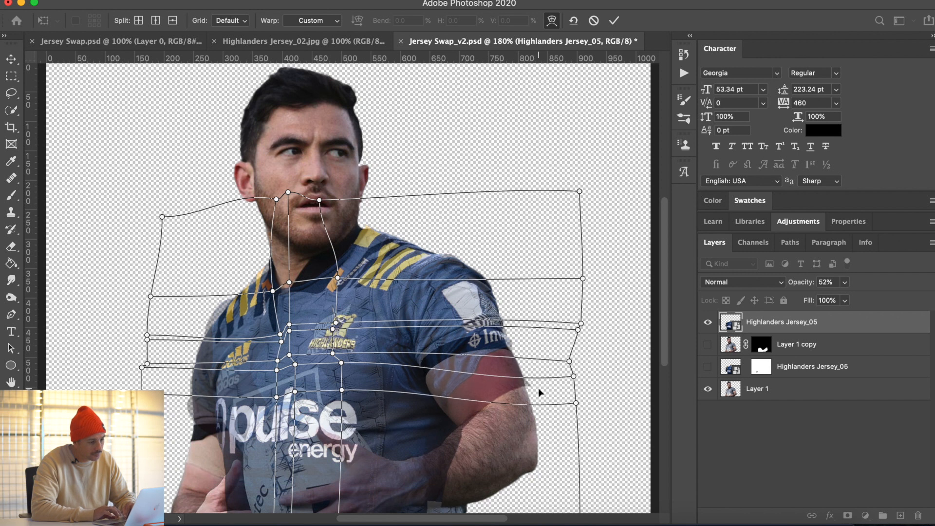
- Add a vertical warp split near the outer edge of the player's left sleeve and fine-tune the cuff against the arm
{"action": "right_click", "coordinate": [519, 414]}
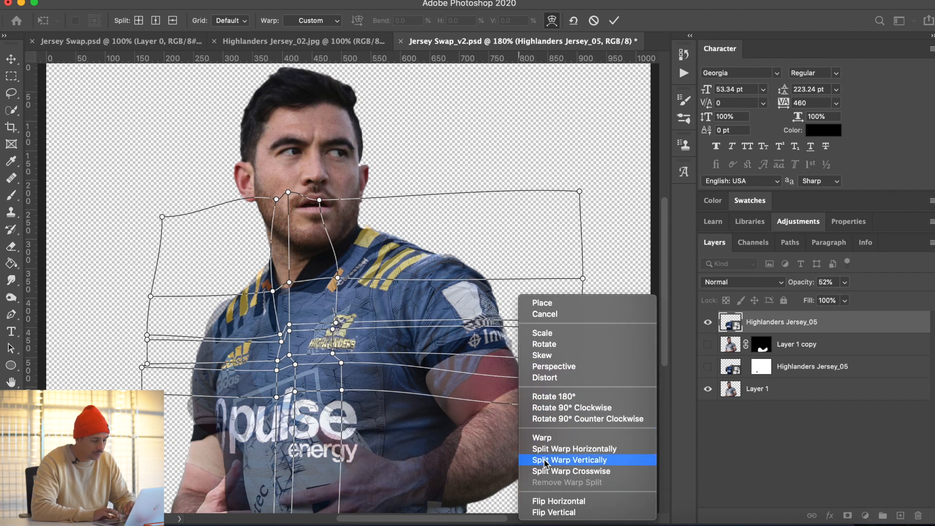
{"action": "left_click", "coordinate": [549, 458]}
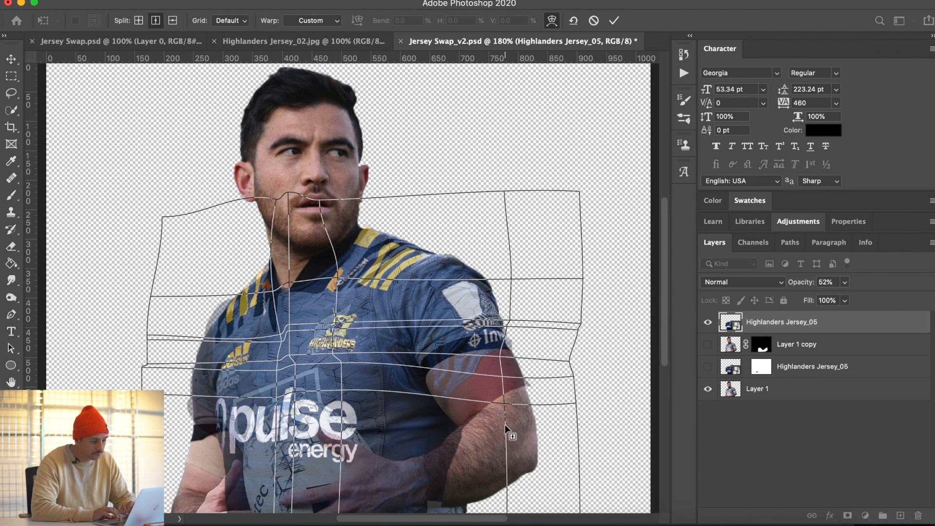
{"action": "left_click", "coordinate": [508, 423]}
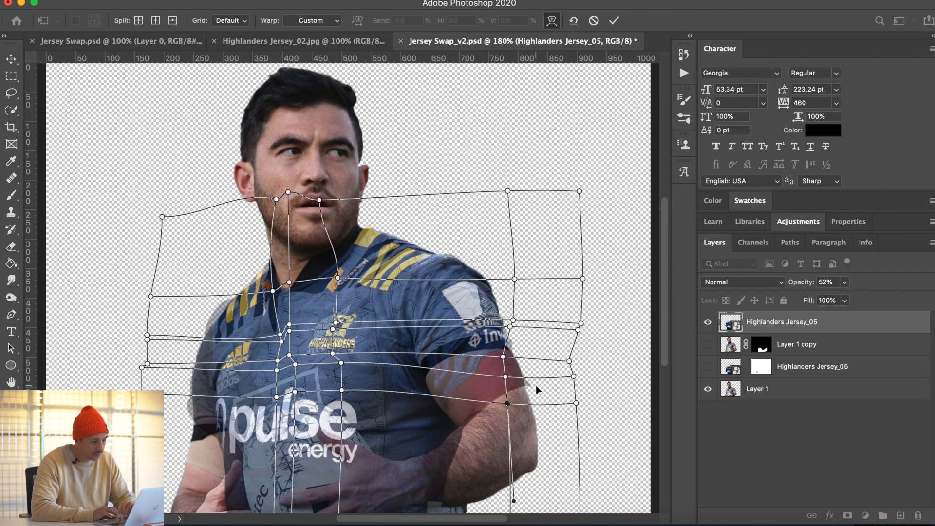
{"action": "left_click_drag", "start_coordinate": [535, 387], "coordinate": [531, 390]}
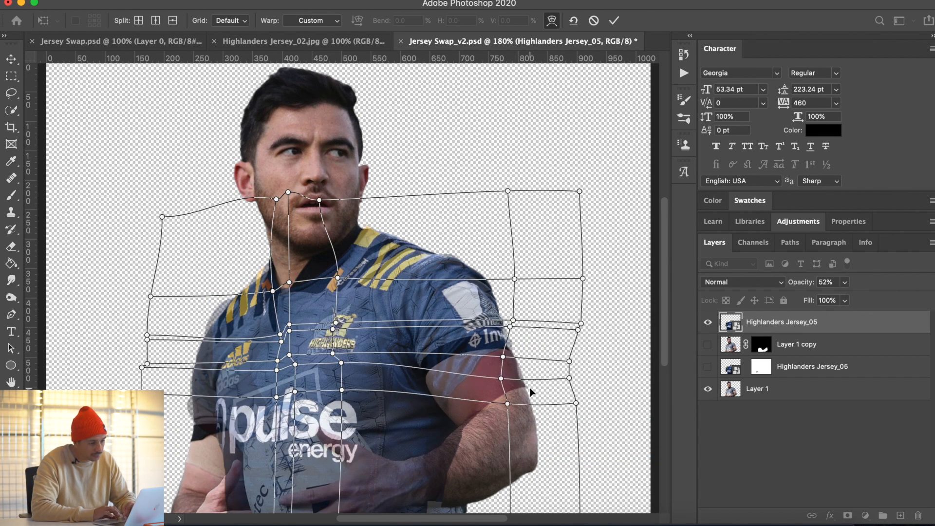
{"action": "left_click_drag", "start_coordinate": [503, 357], "coordinate": [501, 363]}
{"action": "key", "text": "super+z"}
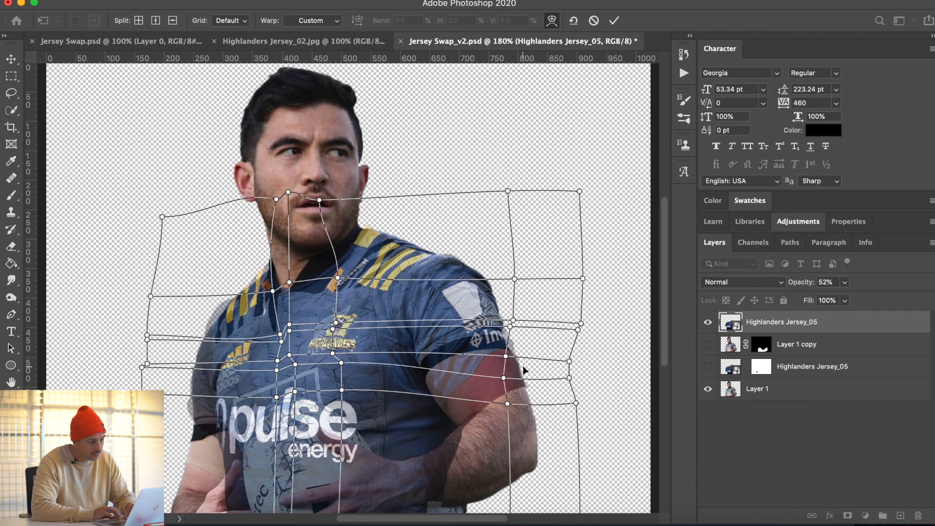
{"action": "left_click_drag", "start_coordinate": [519, 366], "coordinate": [507, 342]}
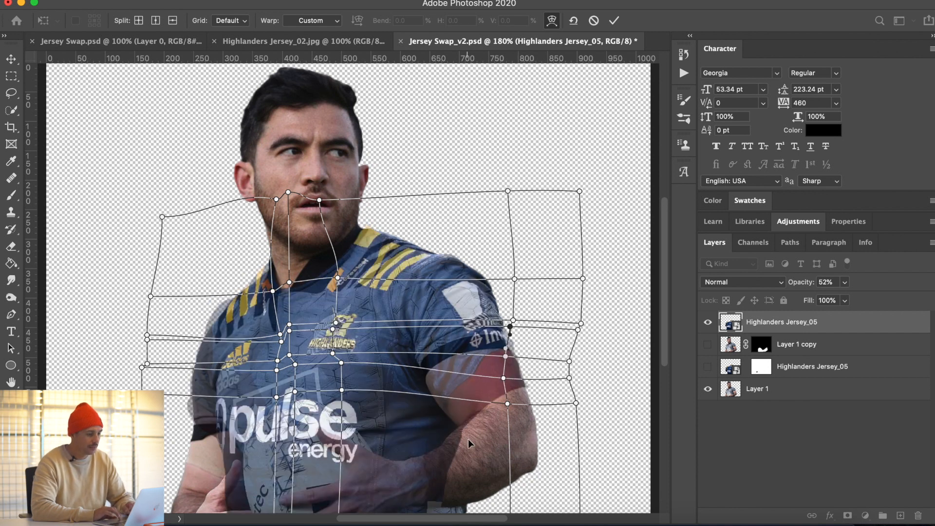
- Commit the jersey's warp and set the Highlanders Jersey_05 layer's opacity to 100%
{"action": "scroll", "coordinate": [458, 432], "scroll_direction": "down", "scroll_amount": 3}
{"action": "scroll", "coordinate": [457, 436], "scroll_direction": "up", "scroll_amount": 3}
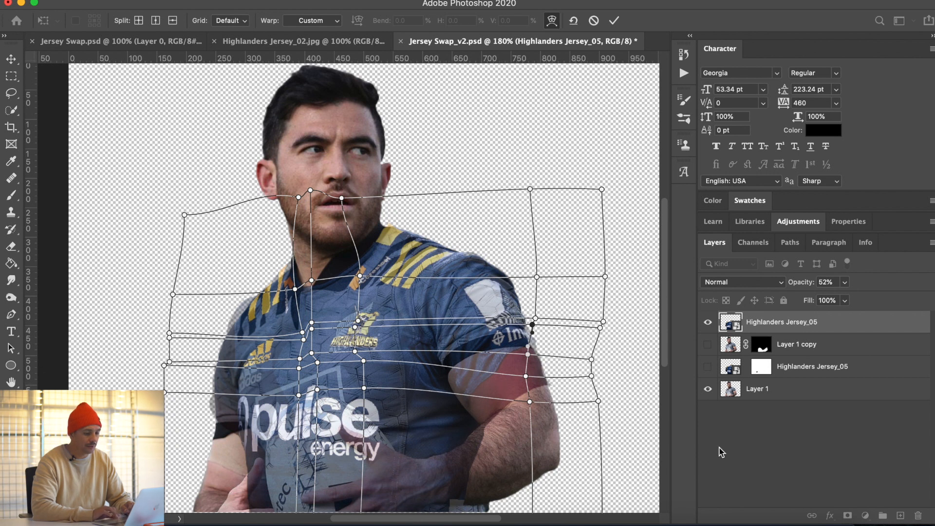
{"action": "key", "text": "Return"}
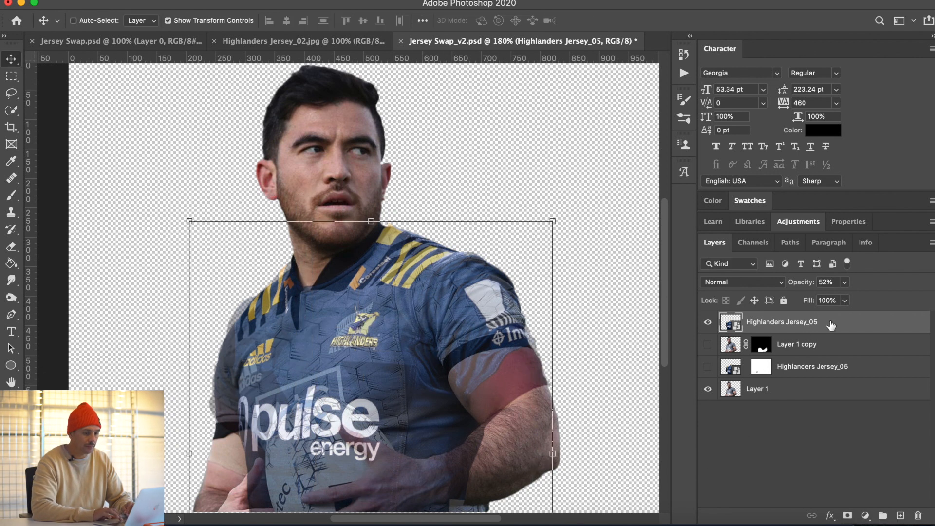
{"action": "left_click_drag", "start_coordinate": [796, 288], "coordinate": [876, 296]}
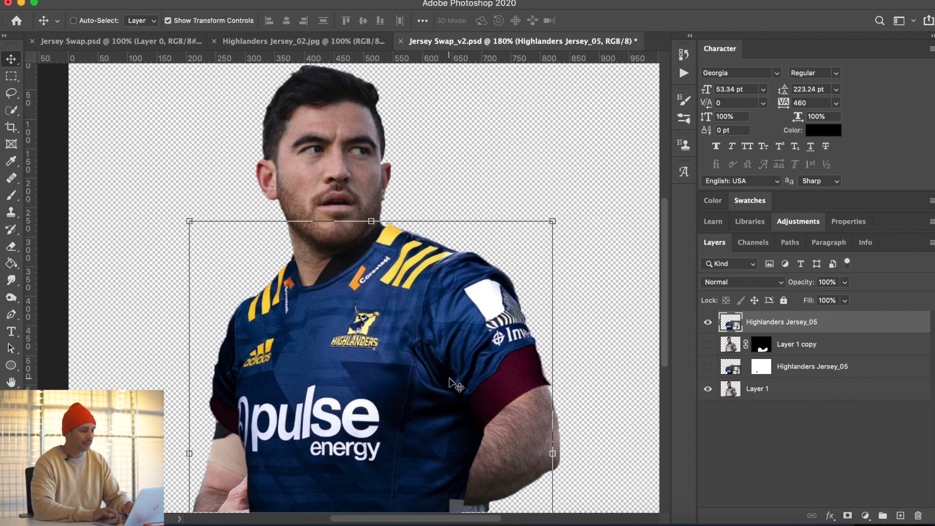
- Show Layer 1 copy and move it above the unmasked Highlanders Jersey_05 layer so the ball and hands overlap the jersey
{"action": "scroll", "coordinate": [449, 378], "scroll_direction": "down", "scroll_amount": 3}
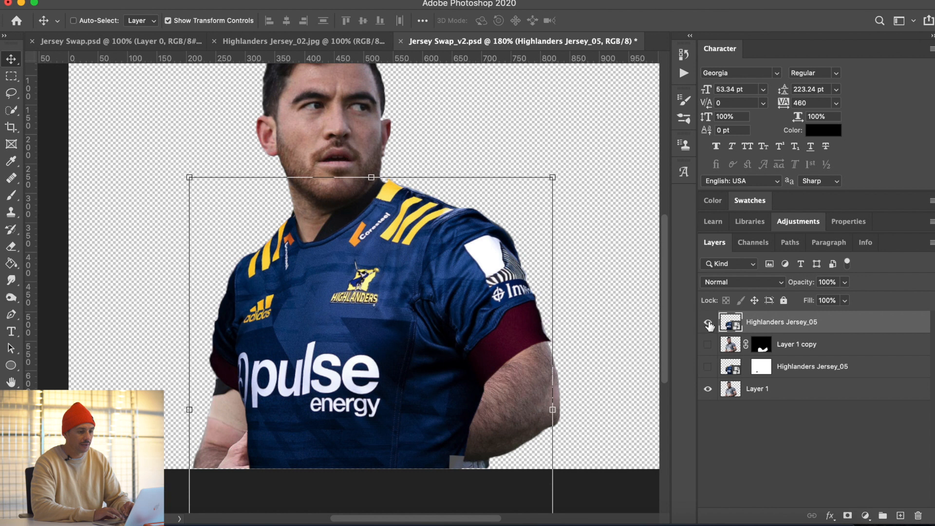
{"action": "left_click", "coordinate": [709, 344]}
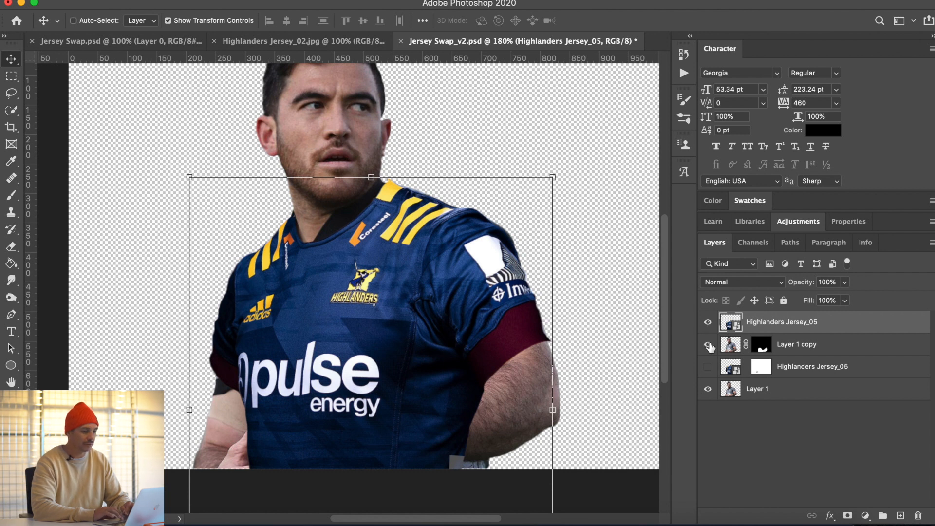
{"action": "left_click_drag", "start_coordinate": [847, 346], "coordinate": [845, 317]}
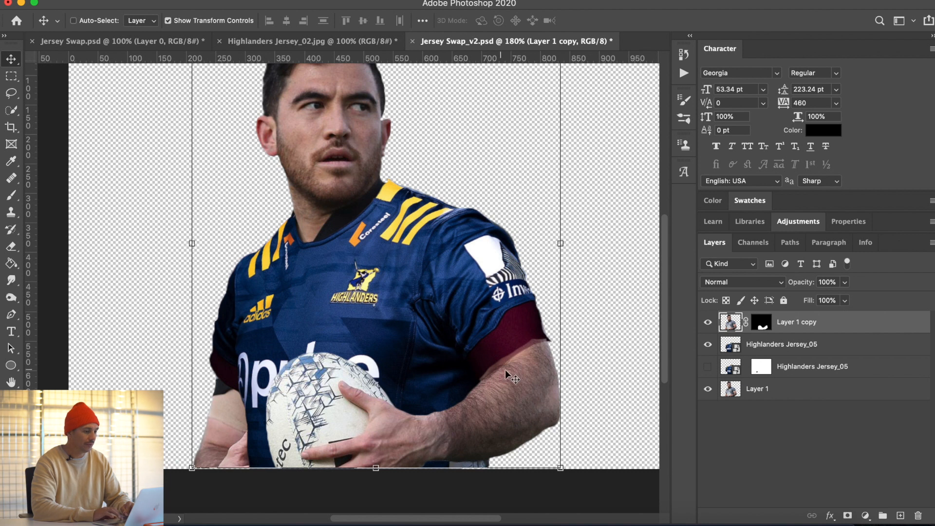
- Deselect the layers, hide the unmasked Highlanders Jersey_05 layer, and show Layer 1 copy over the masked jersey version
{"action": "left_click", "coordinate": [748, 416]}
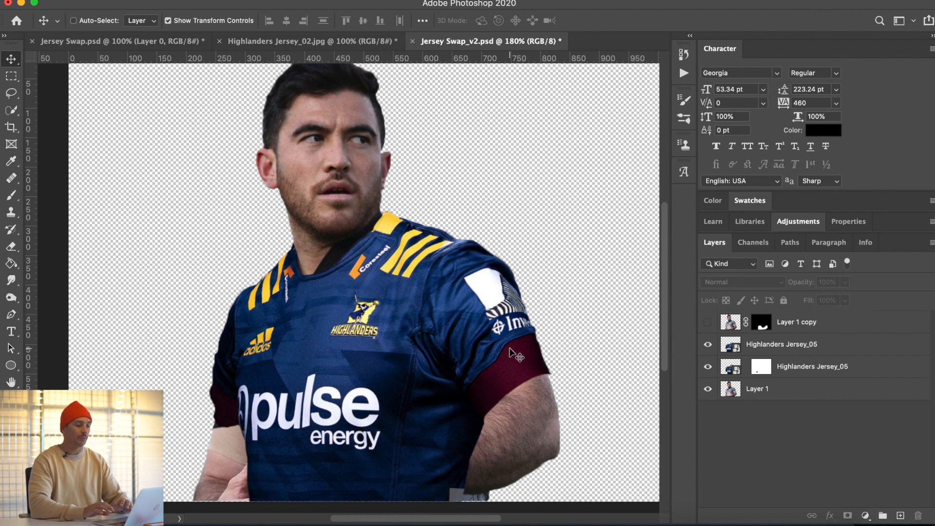
{"action": "left_click", "coordinate": [707, 345]}
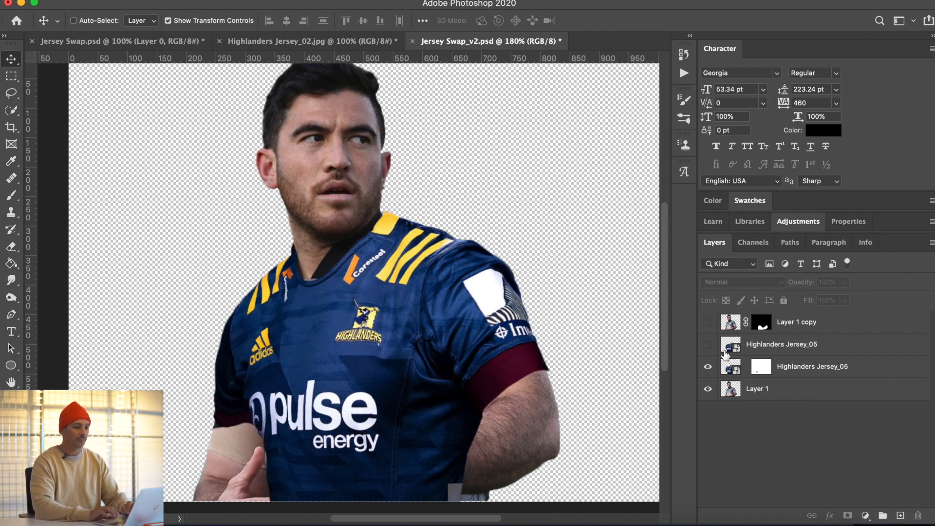
{"action": "left_click", "coordinate": [708, 323]}
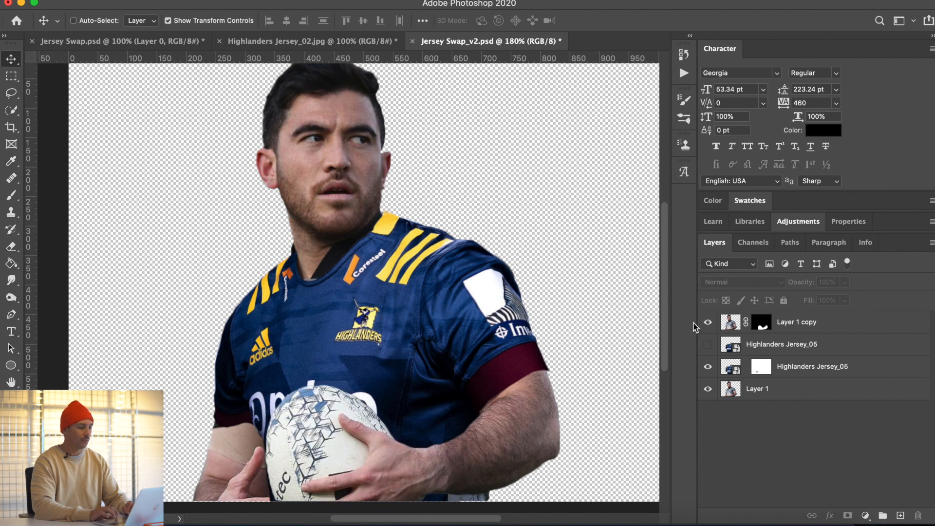